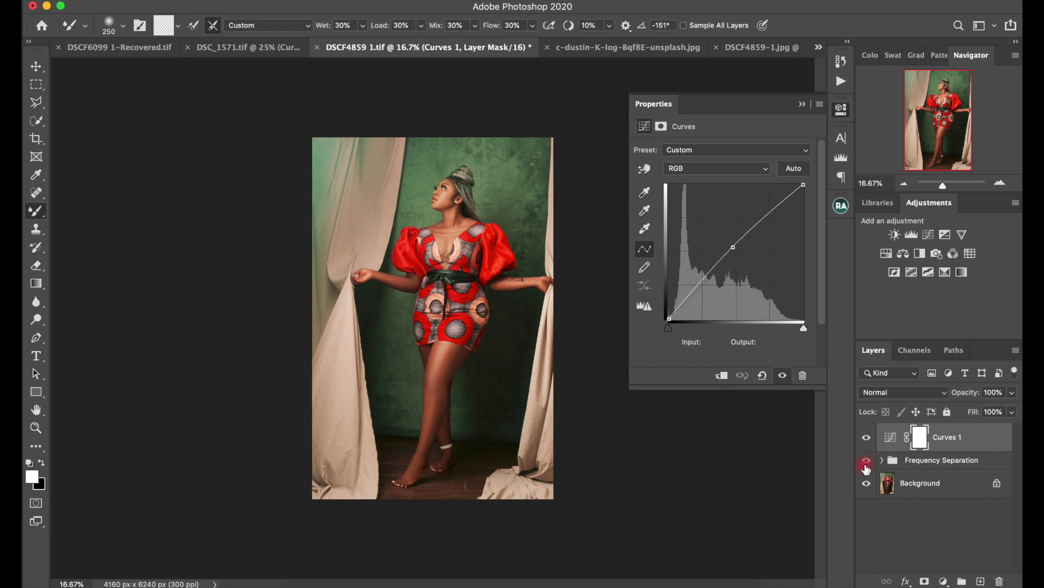
Toggle Frequency Separation and Curves visibility to compare, and zoom in to inspect the portrait.
{"action": "left_click", "coordinate": [868, 462]}
{"action": "left_click", "coordinate": [868, 462]}
{"action": "left_click", "coordinate": [868, 461]}
{"action": "left_click", "coordinate": [868, 460]}
{"action": "left_click", "coordinate": [868, 435]}
{"action": "left_click", "coordinate": [874, 434]}
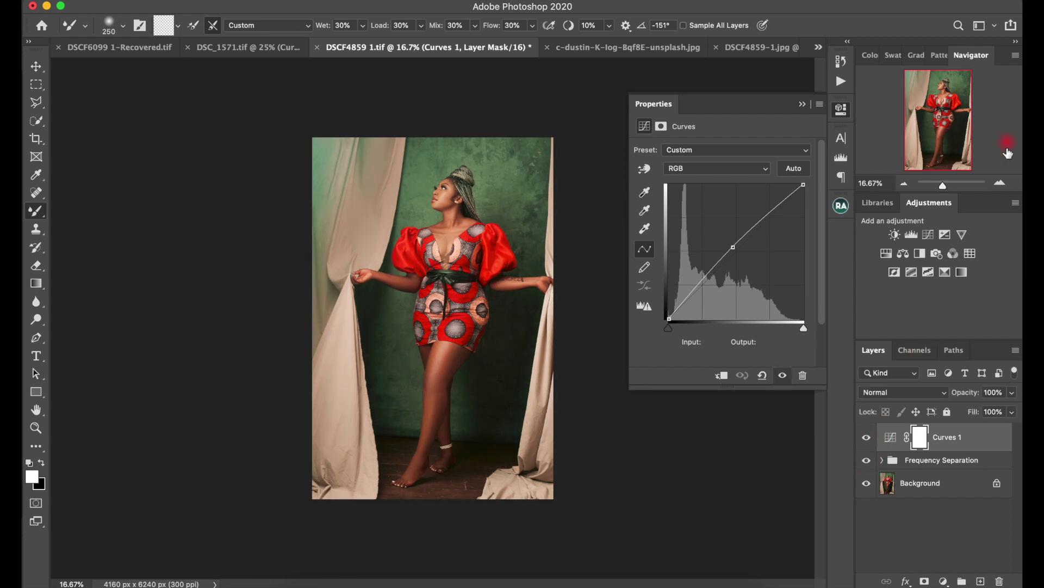
{"action": "left_click", "coordinate": [1000, 185]}
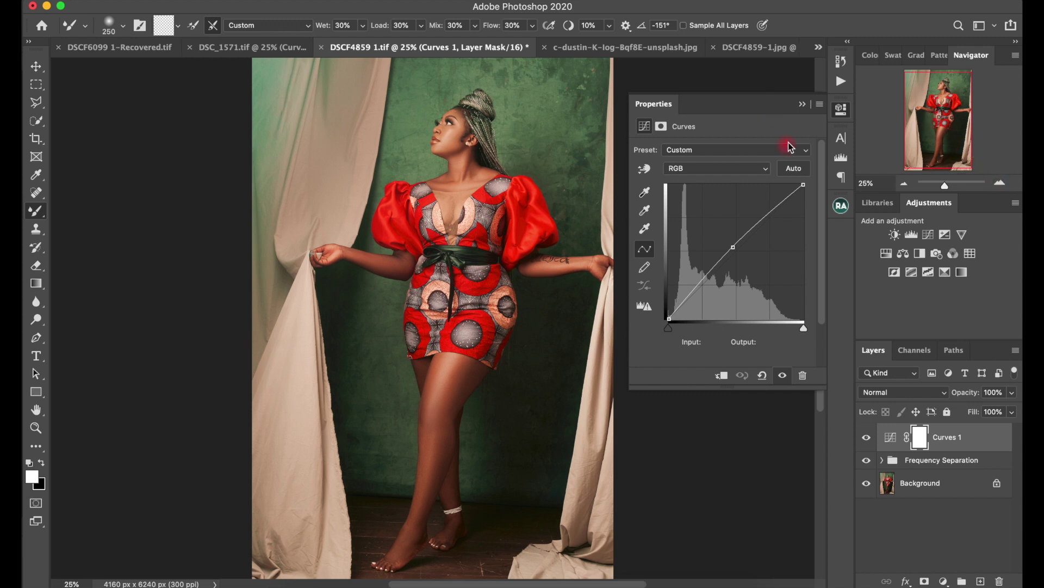
{"action": "left_click_drag", "start_coordinate": [933, 106], "coordinate": [940, 96]}
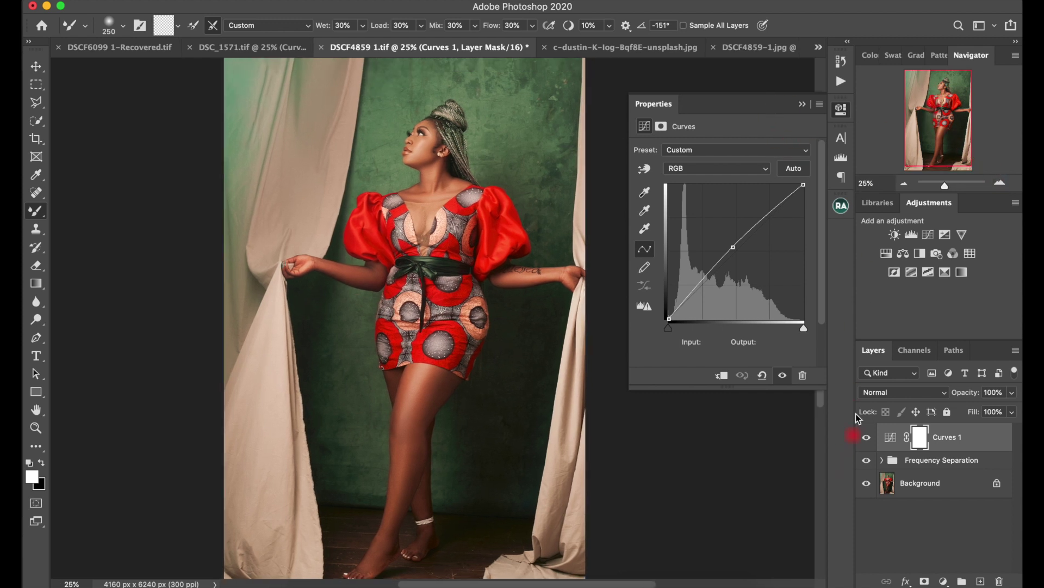
{"action": "left_click", "coordinate": [905, 184]}
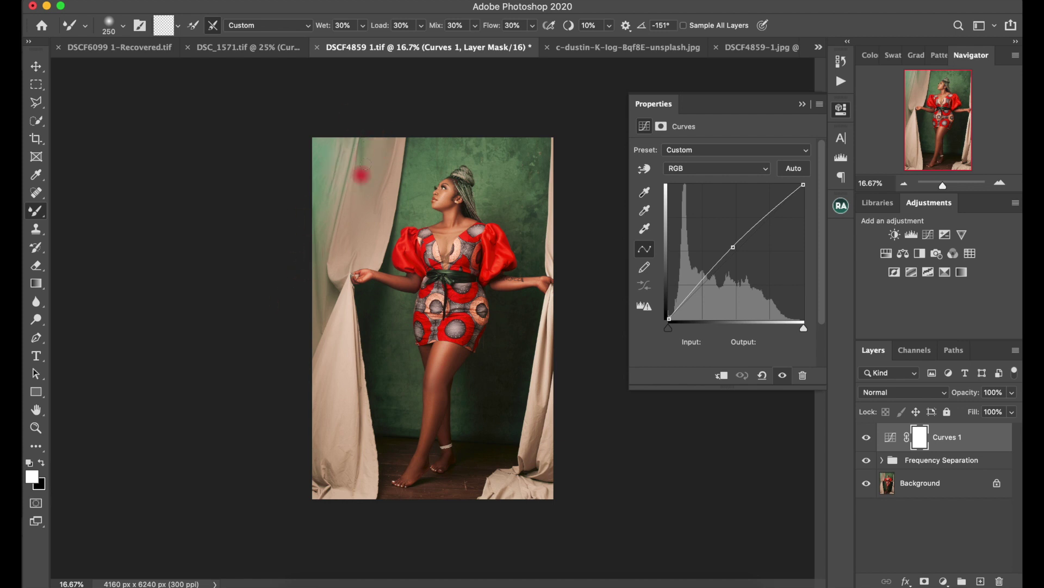
Add a new empty layer above Curves 1 in Color blend mode.
{"action": "left_click", "coordinate": [981, 581]}
{"action": "left_click", "coordinate": [921, 392]}
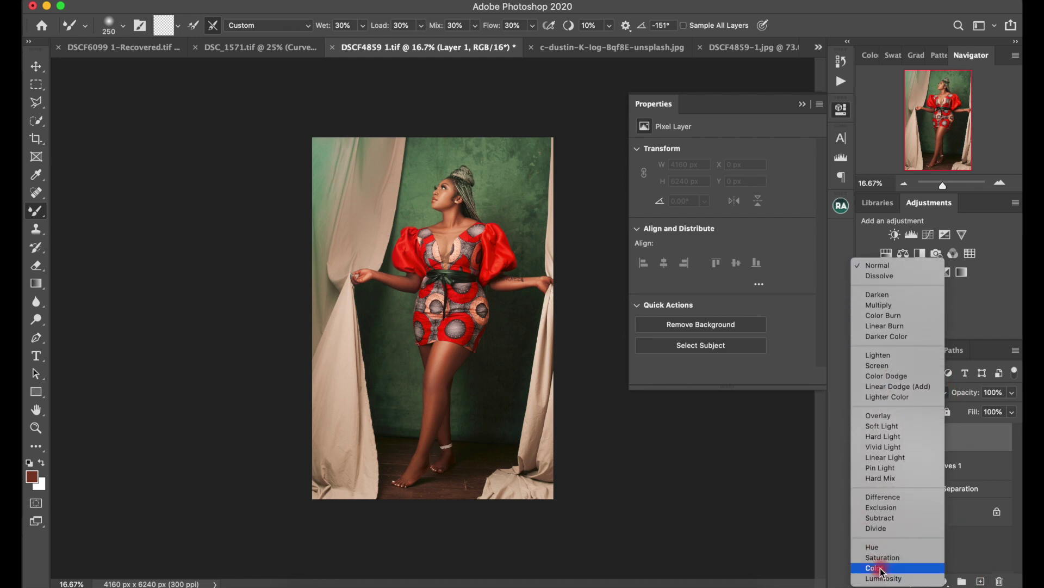
{"action": "left_click", "coordinate": [883, 568]}
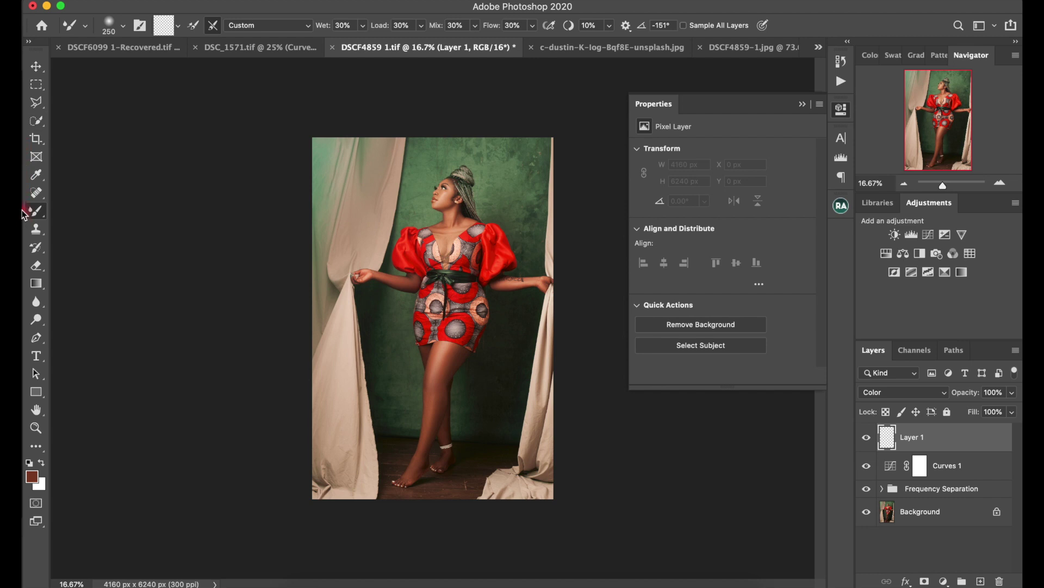
Sample the curtain's beige with an enlarged brush and paint it over the left curtain.
{"action": "left_click_drag", "start_coordinate": [49, 212], "coordinate": [88, 212]}
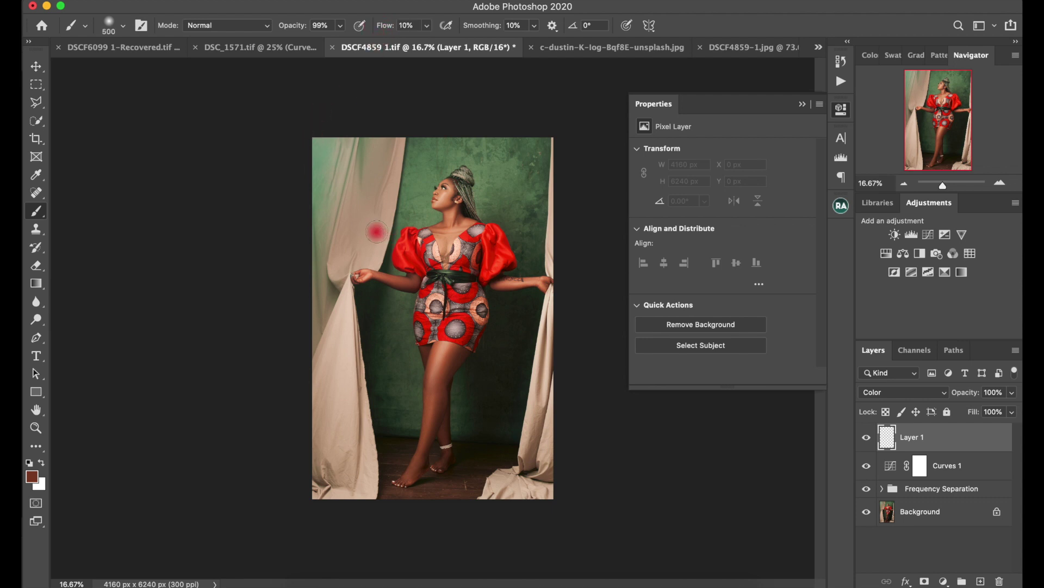
{"action": "key", "text": "bracketright"}
{"action": "left_click", "coordinate": [361, 220], "text": "alt"}
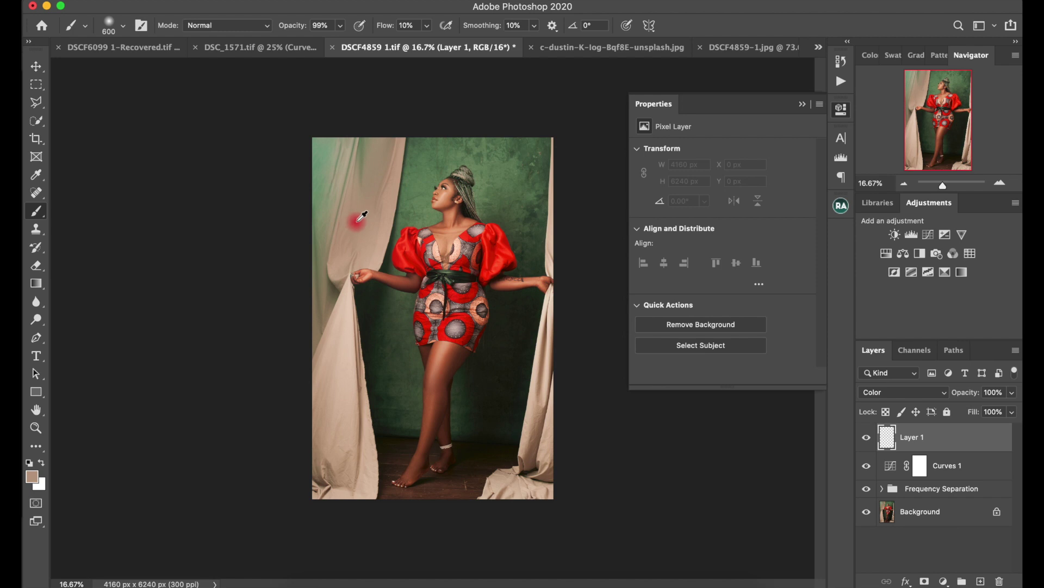
{"action": "left_click", "coordinate": [359, 217], "text": "alt"}
{"action": "mouse_move", "coordinate": [365, 186]}
{"action": "left_mouse_down"}
{"action": "mouse_move", "coordinate": [375, 123]}
{"action": "mouse_move", "coordinate": [352, 187]}
{"action": "mouse_move", "coordinate": [361, 129]}
{"action": "mouse_move", "coordinate": [323, 182]}
{"action": "mouse_move", "coordinate": [320, 232]}
{"action": "mouse_move", "coordinate": [333, 122]}
{"action": "mouse_move", "coordinate": [322, 181]}
{"action": "left_mouse_up"}
{"action": "mouse_move", "coordinate": [312, 224]}
{"action": "left_mouse_down"}
{"action": "mouse_move", "coordinate": [333, 202]}
{"action": "mouse_move", "coordinate": [321, 303]}
{"action": "mouse_move", "coordinate": [308, 320]}
{"action": "mouse_move", "coordinate": [361, 133]}
{"action": "mouse_move", "coordinate": [364, 198]}
{"action": "mouse_move", "coordinate": [344, 137]}
{"action": "mouse_move", "coordinate": [305, 328]}
{"action": "mouse_move", "coordinate": [328, 197]}
{"action": "mouse_move", "coordinate": [376, 165]}
{"action": "mouse_move", "coordinate": [334, 161]}
{"action": "mouse_move", "coordinate": [296, 315]}
{"action": "mouse_move", "coordinate": [328, 376]}
{"action": "mouse_move", "coordinate": [355, 332]}
{"action": "mouse_move", "coordinate": [335, 182]}
{"action": "left_mouse_up"}
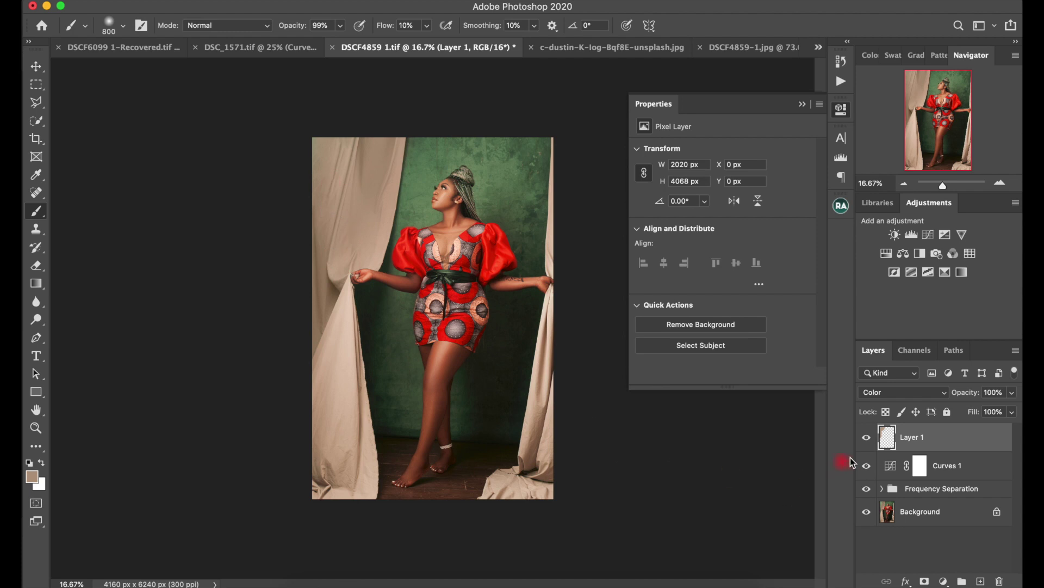
{"action": "left_click", "coordinate": [870, 438]}
{"action": "left_click", "coordinate": [870, 440]}
{"action": "left_click", "coordinate": [870, 441]}
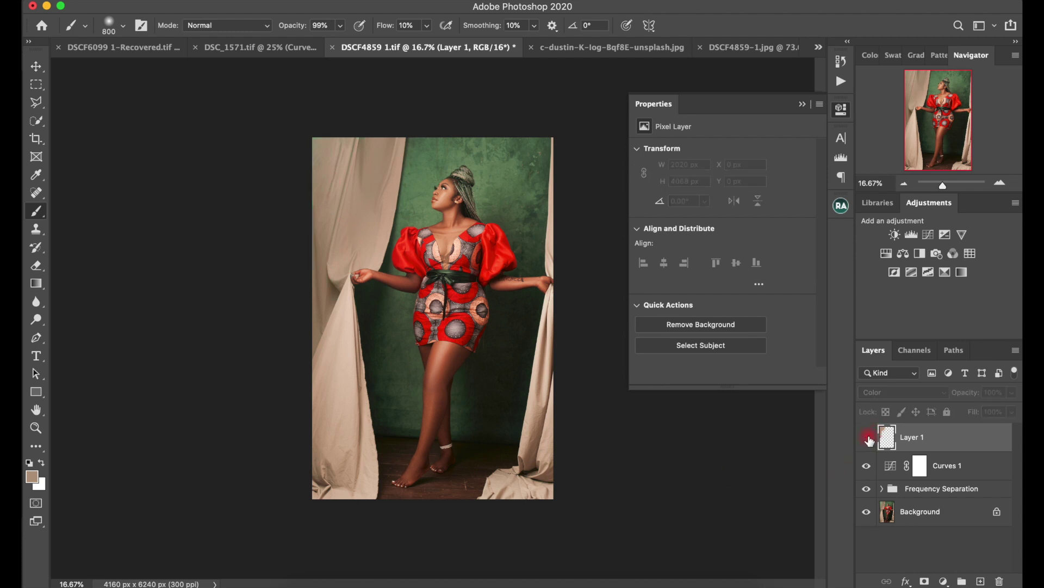
{"action": "left_click", "coordinate": [870, 442]}
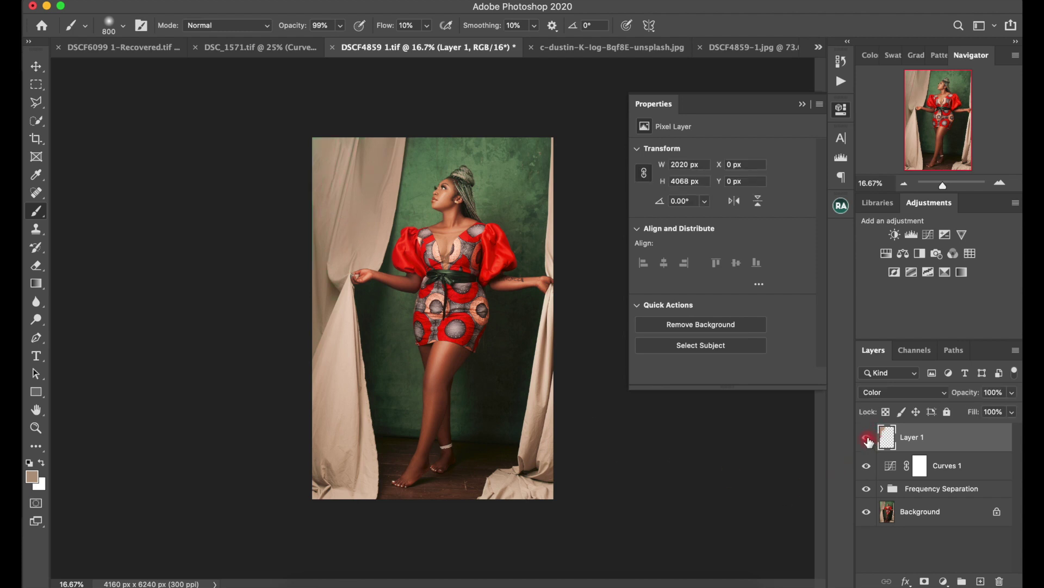
{"action": "left_click", "coordinate": [931, 412]}
{"action": "left_click", "coordinate": [950, 493]}
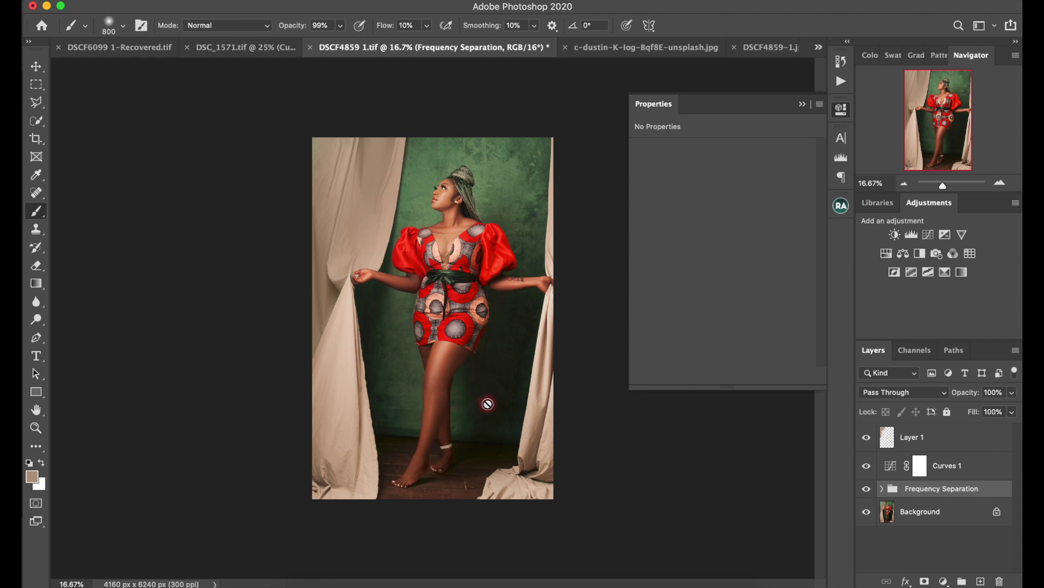
{"action": "left_click", "coordinate": [781, 50]}
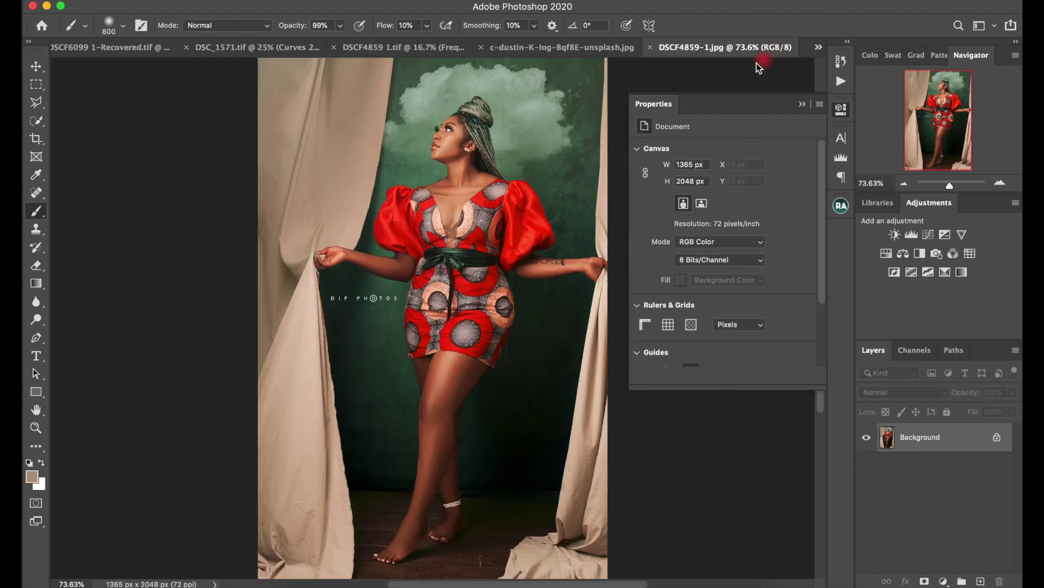
{"action": "left_click", "coordinate": [904, 184]}
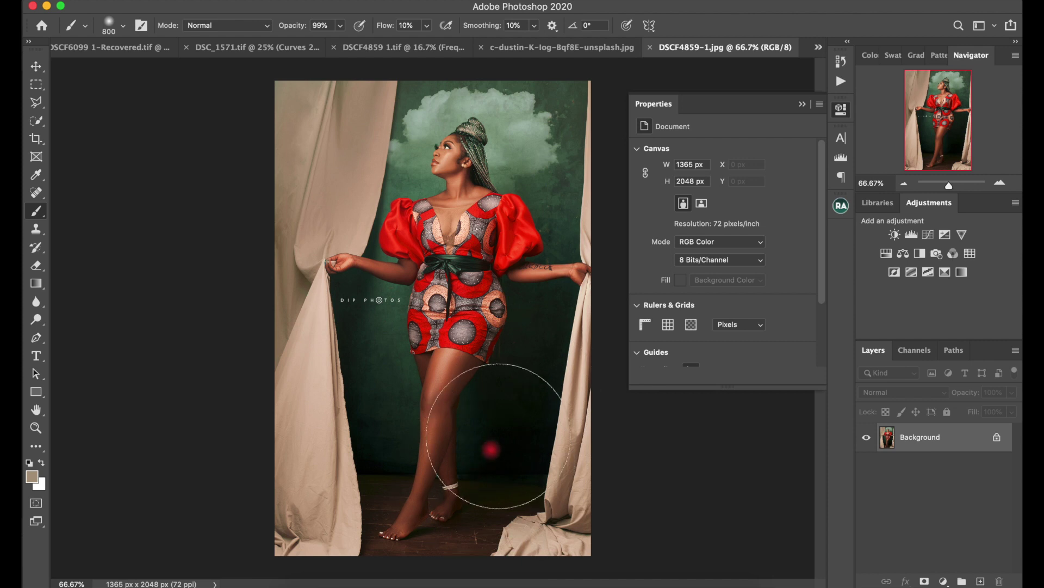
{"action": "left_click", "coordinate": [422, 53]}
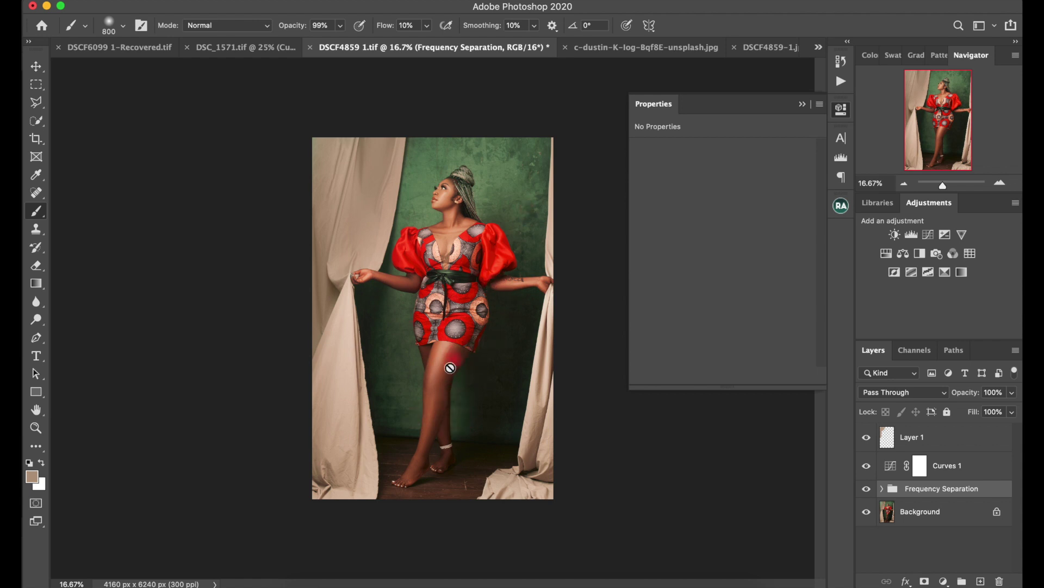
Add an empty Layer 2 above the Frequency Separation group and pick a selection tool.
{"action": "left_click", "coordinate": [982, 581]}
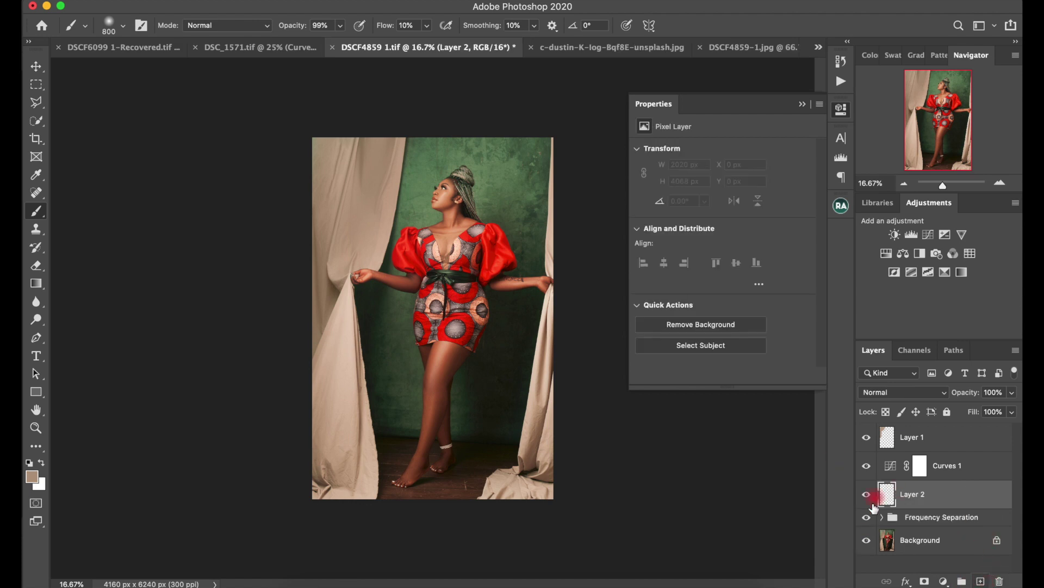
{"action": "left_click", "coordinate": [894, 494]}
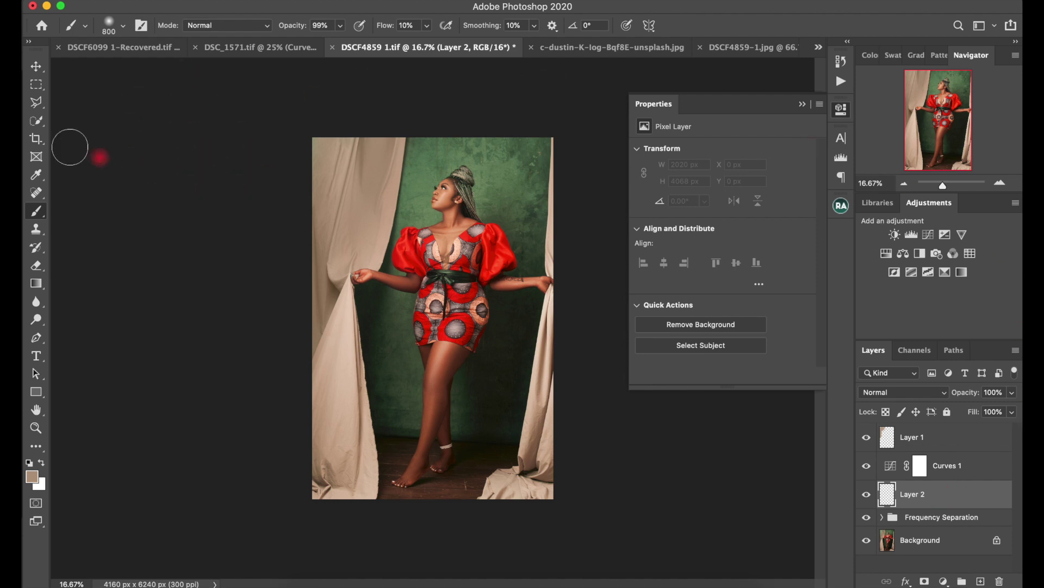
{"action": "left_click", "coordinate": [35, 118]}
{"action": "left_click", "coordinate": [443, 201]}
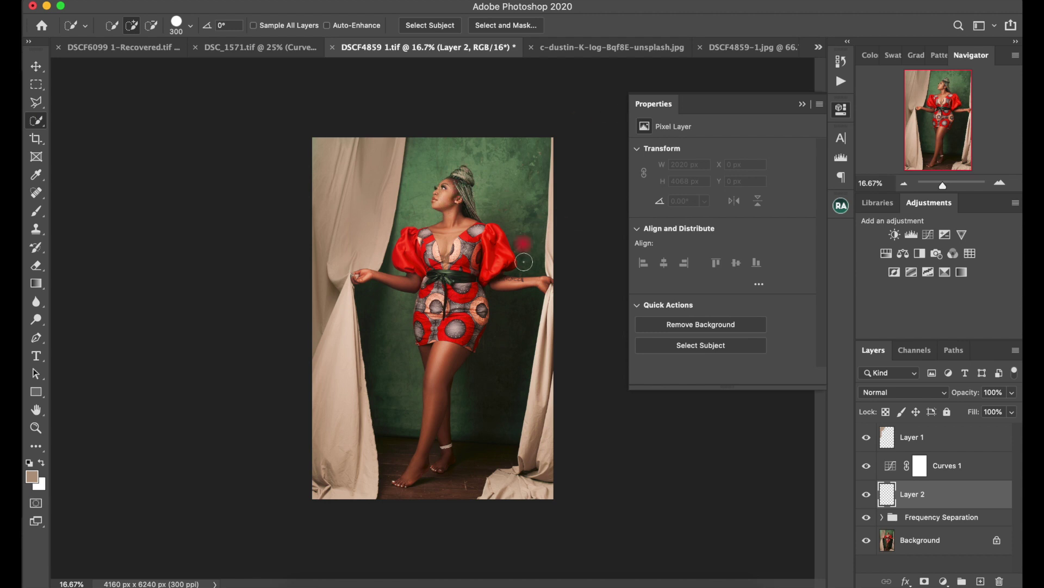
Keep Quick Selection active, dismiss the no-subject warning, and target the Background layer.
{"action": "right_click", "coordinate": [36, 122]}
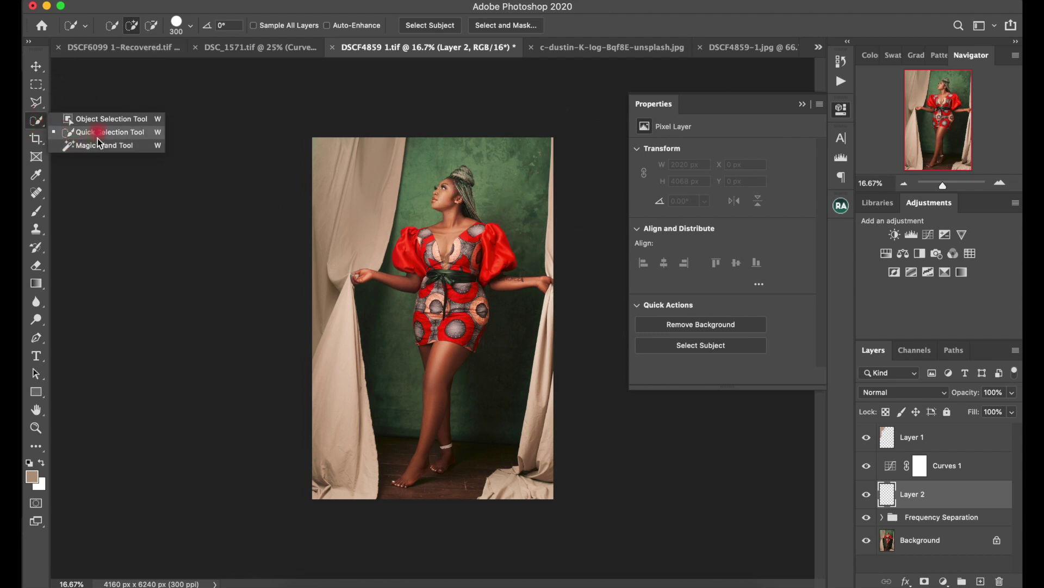
{"action": "left_click", "coordinate": [119, 139]}
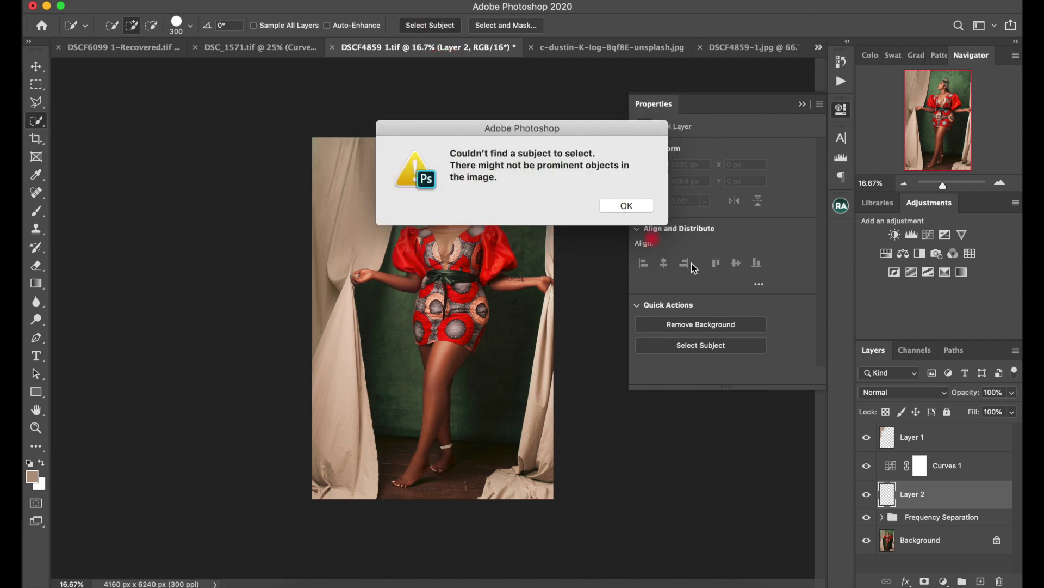
{"action": "left_click", "coordinate": [626, 205]}
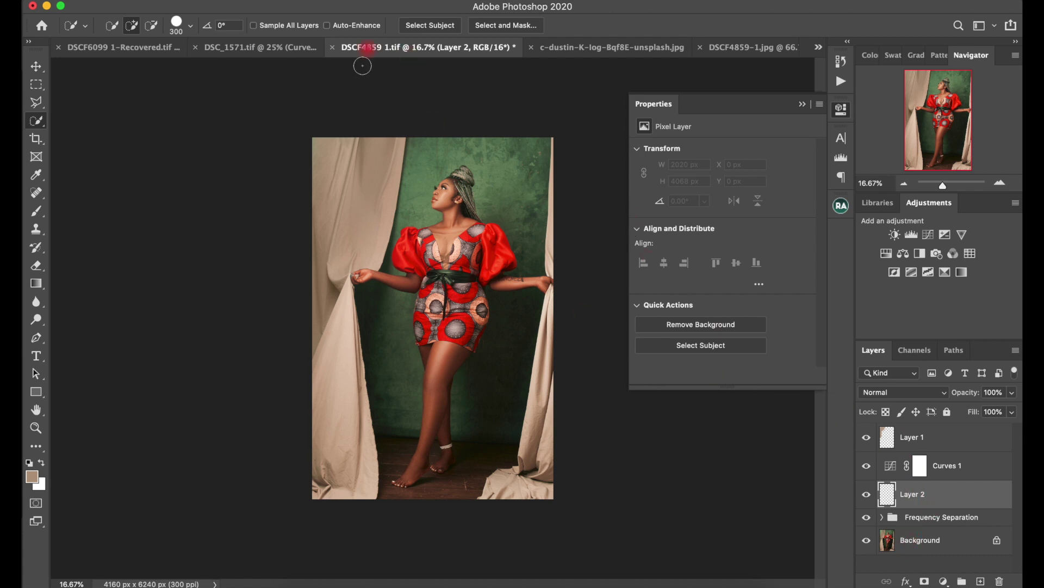
{"action": "left_click", "coordinate": [939, 549]}
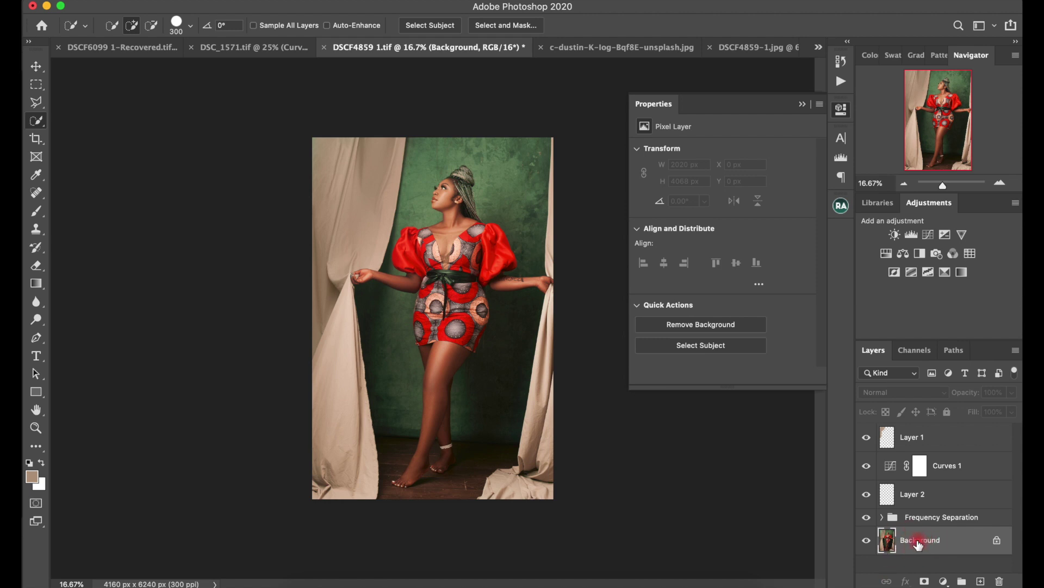
Auto-select the woman and add her right forearm with a smaller selection brush.
{"action": "left_click", "coordinate": [426, 26]}
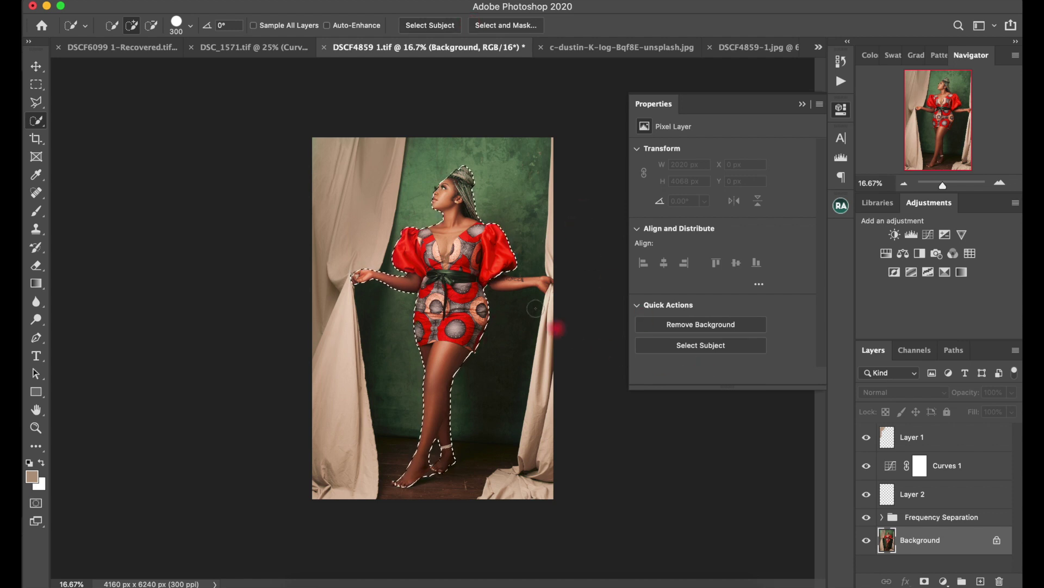
{"action": "key", "text": "bracketleft"}
{"action": "key", "text": "bracketleft"}
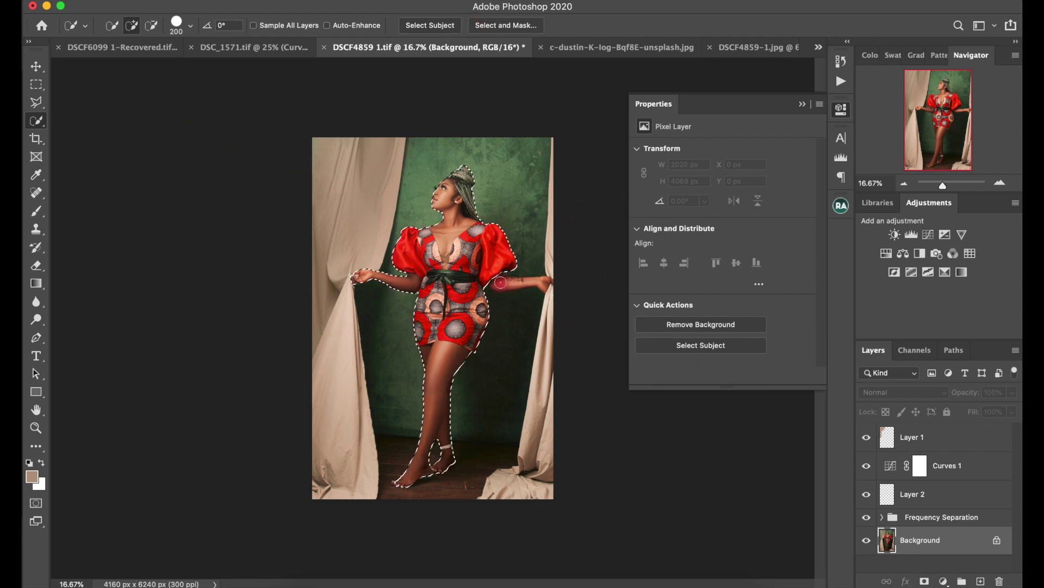
{"action": "left_click_drag", "start_coordinate": [496, 284], "coordinate": [523, 283]}
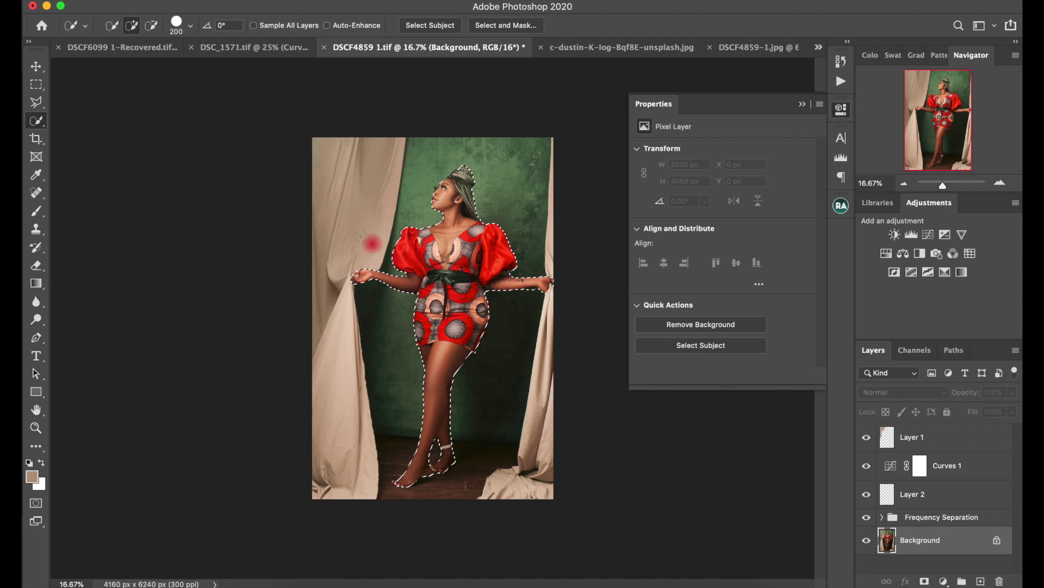
Add the left and right curtains down to the floor to the selection, then return to Layer 2.
{"action": "mouse_move", "coordinate": [357, 245]}
{"action": "left_mouse_down"}
{"action": "mouse_move", "coordinate": [385, 146]}
{"action": "mouse_move", "coordinate": [334, 279]}
{"action": "mouse_move", "coordinate": [324, 445]}
{"action": "mouse_move", "coordinate": [349, 411]}
{"action": "left_mouse_up"}
{"action": "left_click", "coordinate": [357, 475]}
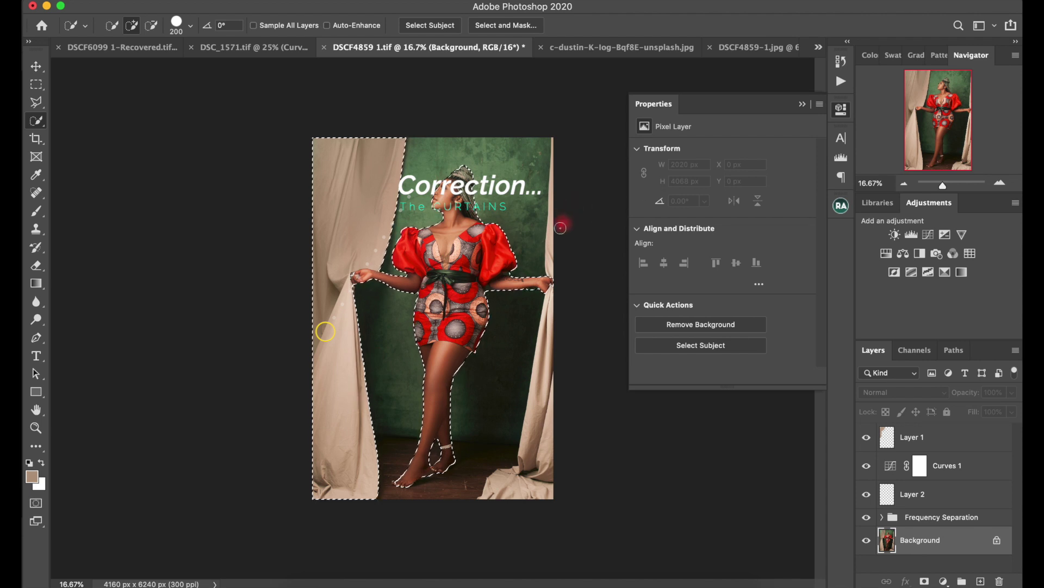
{"action": "left_click", "coordinate": [554, 252]}
{"action": "left_click", "coordinate": [544, 363]}
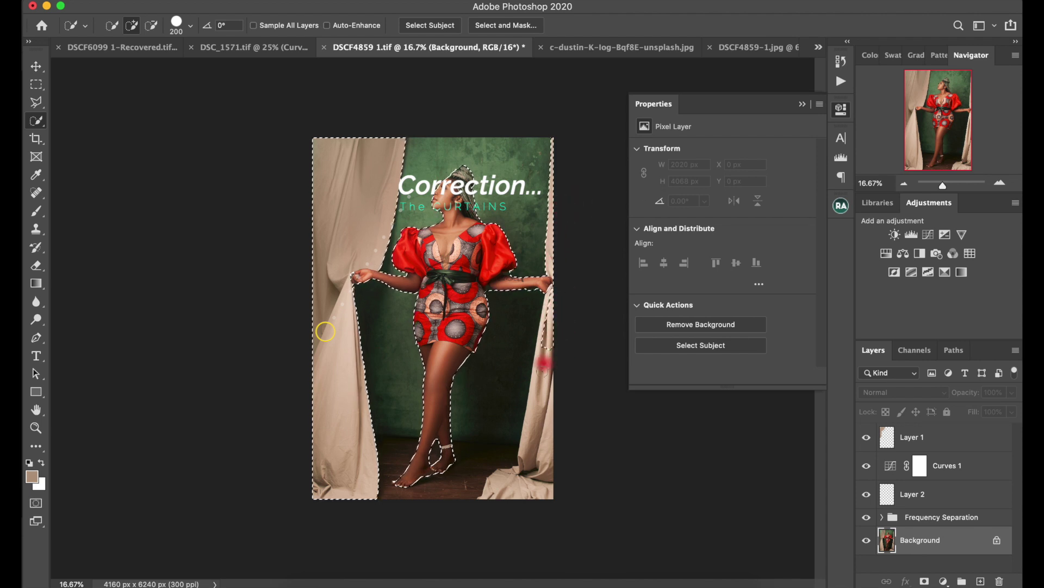
{"action": "mouse_move", "coordinate": [546, 442]}
{"action": "left_mouse_down"}
{"action": "mouse_move", "coordinate": [520, 496]}
{"action": "mouse_move", "coordinate": [591, 322]}
{"action": "left_mouse_up"}
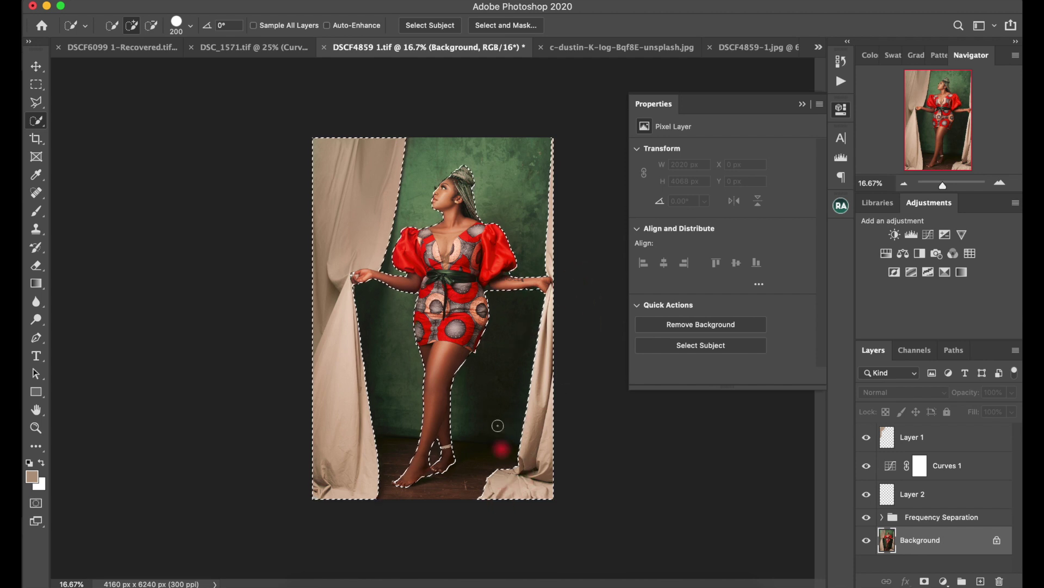
{"action": "left_click", "coordinate": [932, 495]}
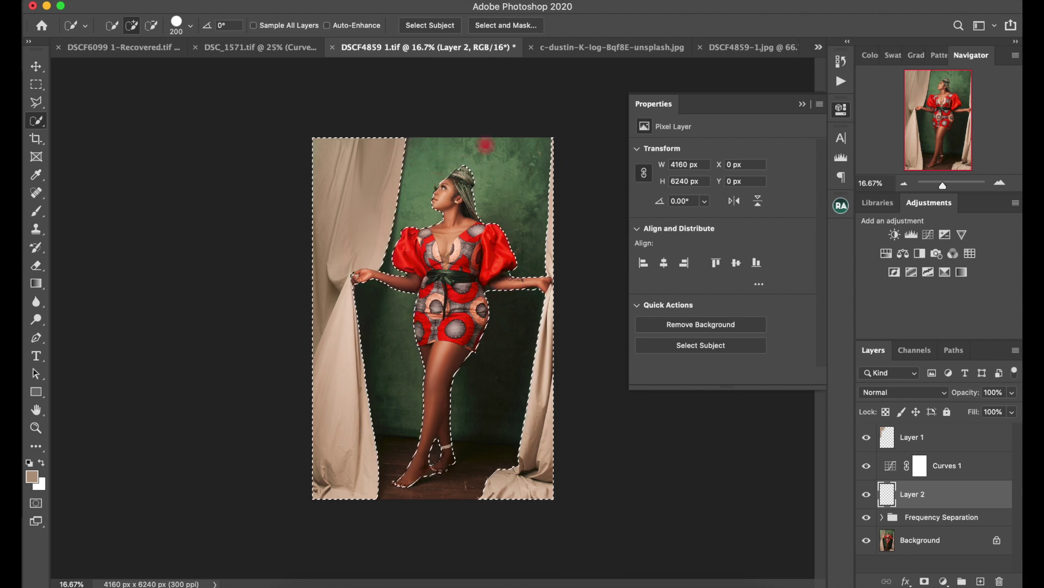
Zoom in on the face and try a Quick Selection fix there, undoing the faulty edit.
{"action": "key", "text": "super+plus"}
{"action": "key", "text": "super+plus"}
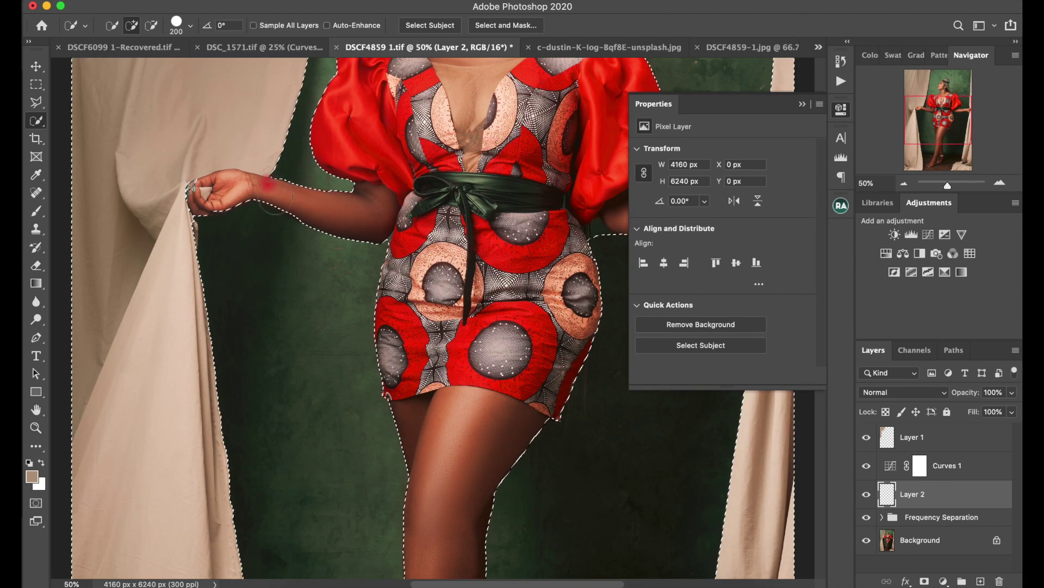
{"action": "key", "text": "super+d"}
{"action": "left_click_drag", "start_coordinate": [485, 143], "coordinate": [432, 356]}
{"action": "left_click_drag", "start_coordinate": [440, 187], "coordinate": [427, 244]}
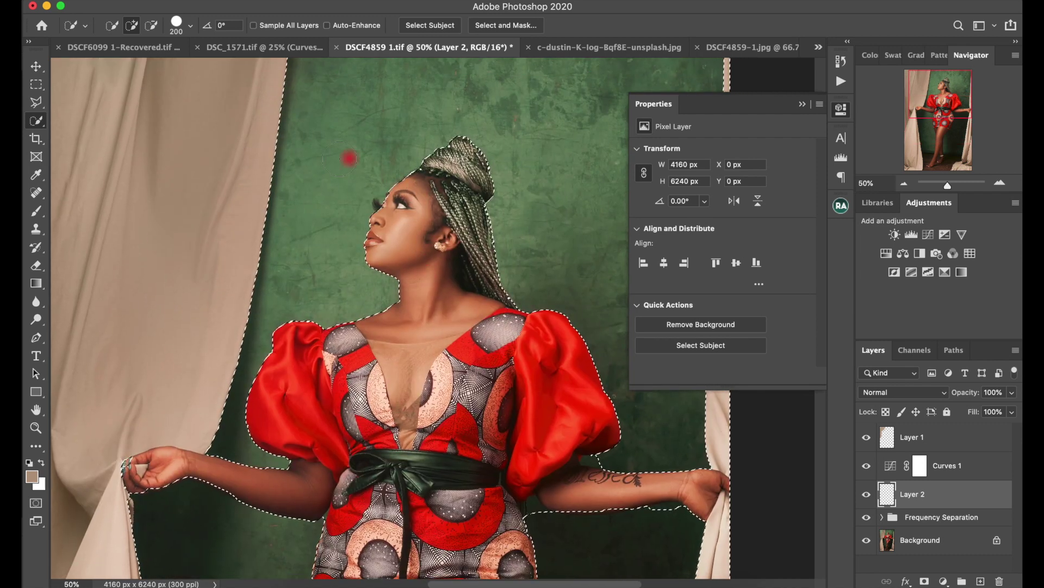
{"action": "key", "text": "bracketleft"}
{"action": "key", "text": "bracketleft"}
{"action": "key", "text": "bracketleft"}
{"action": "key", "text": "bracketleft"}
{"action": "key", "text": "bracketleft"}
{"action": "key", "text": "bracketleft"}
{"action": "key", "text": "bracketleft"}
{"action": "key", "text": "bracketleft"}
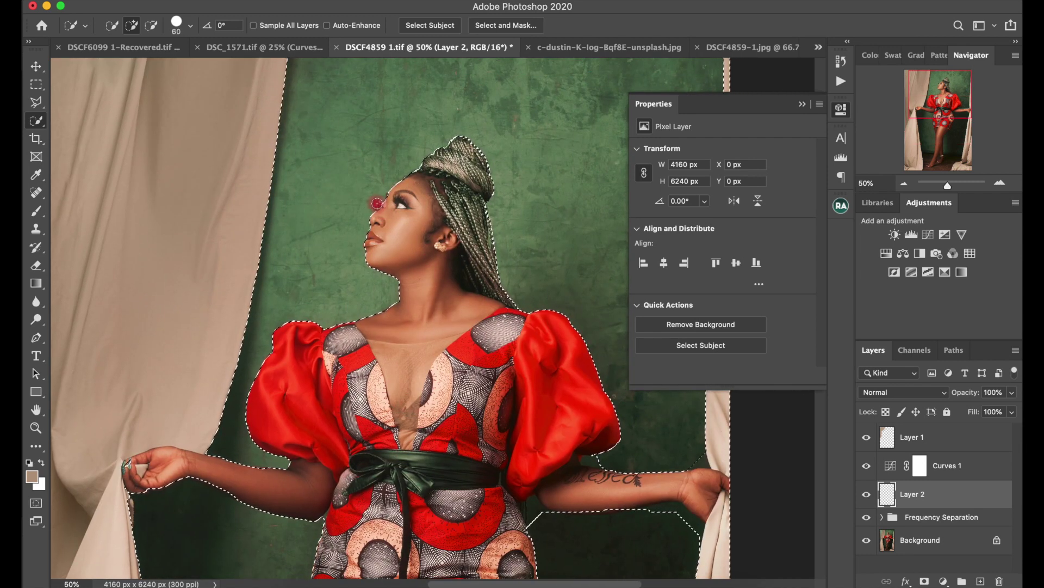
{"action": "left_click", "coordinate": [377, 205]}
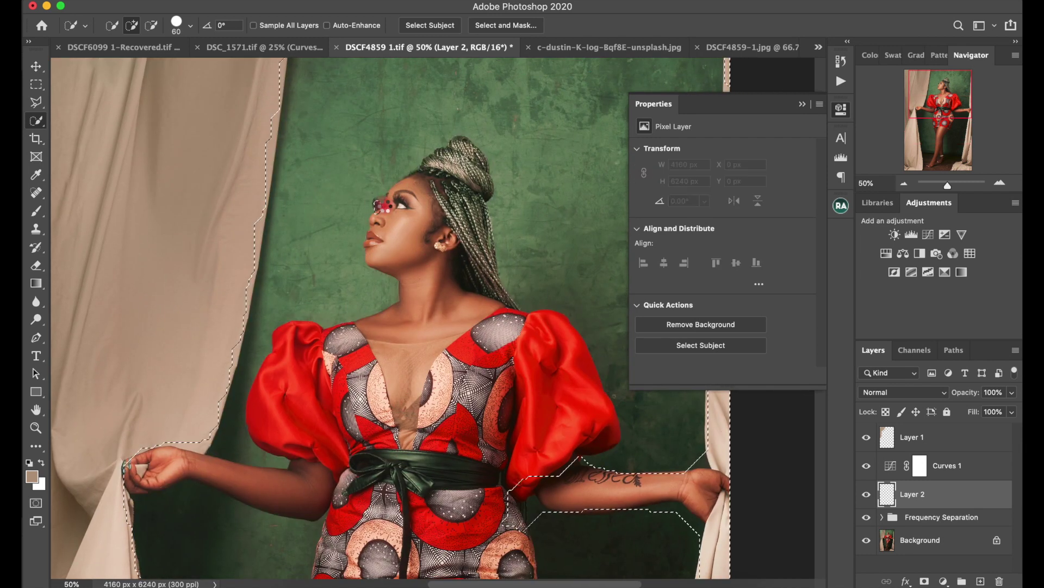
{"action": "key", "text": "super+d"}
{"action": "key", "text": "super+z"}
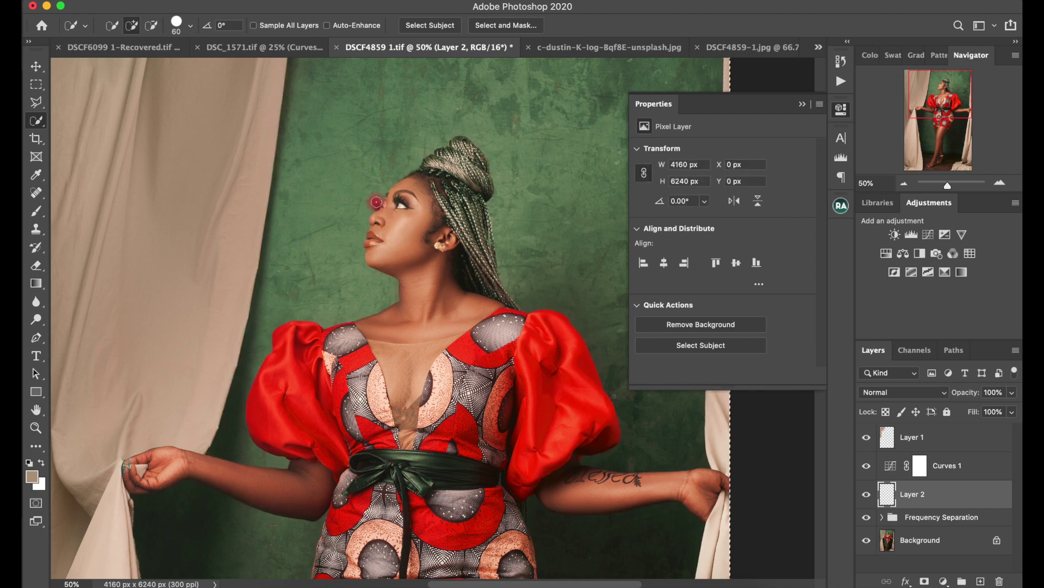
{"action": "key", "text": "super+z"}
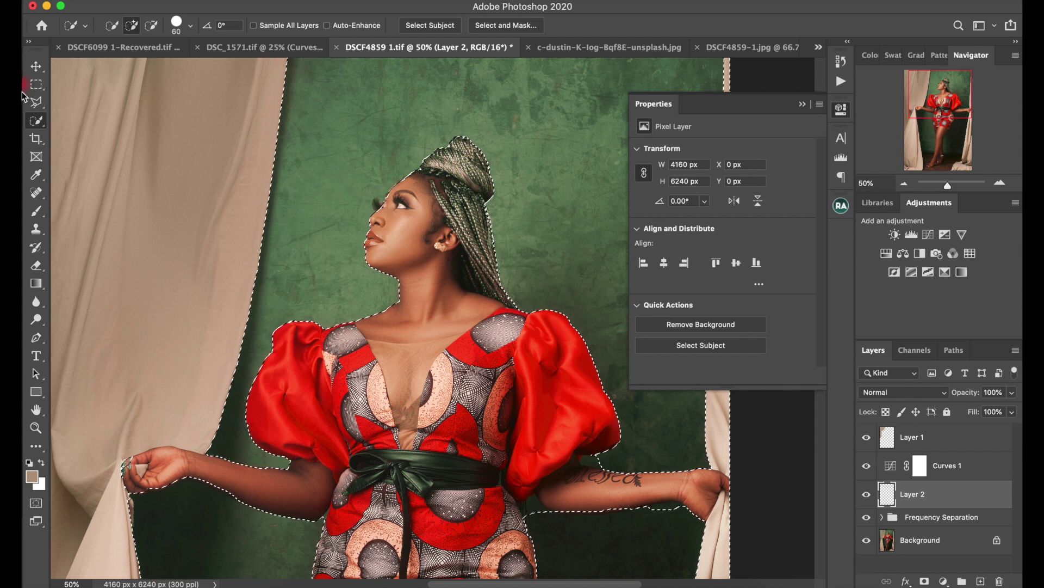
With the Lasso in Add mode, add the spot beside the nose bridge to the selection.
{"action": "left_click", "coordinate": [36, 102]}
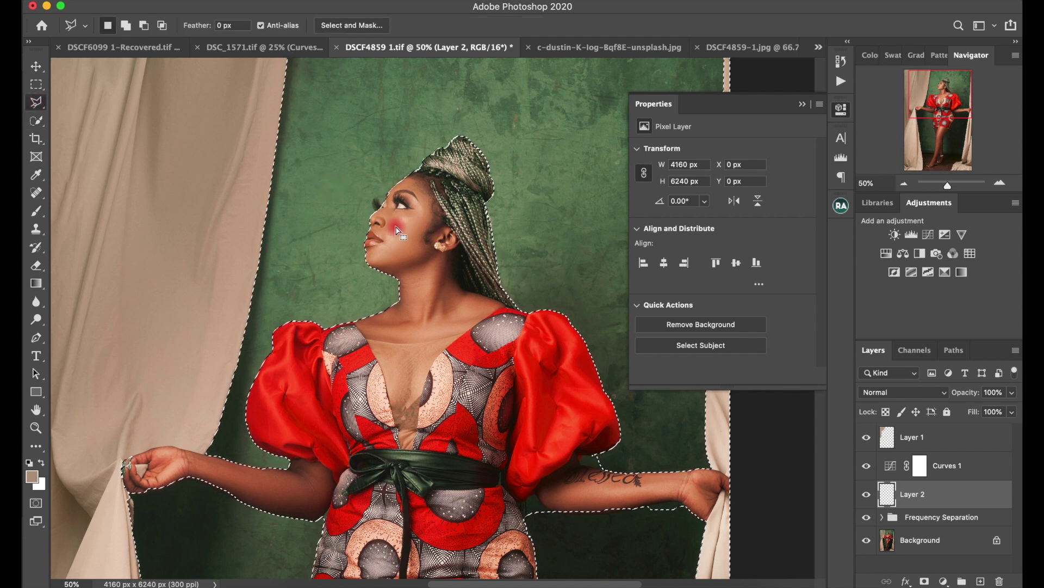
{"action": "key", "text": "shift"}
{"action": "left_click_drag", "start_coordinate": [384, 204], "coordinate": [375, 202]}
{"action": "key", "text": "super+d"}
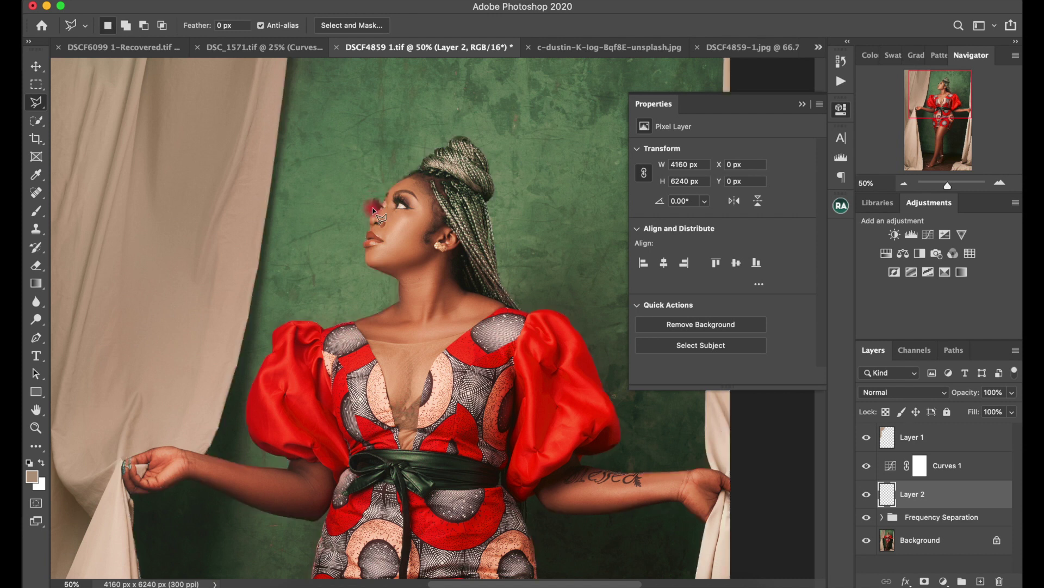
{"action": "key", "text": "super+z"}
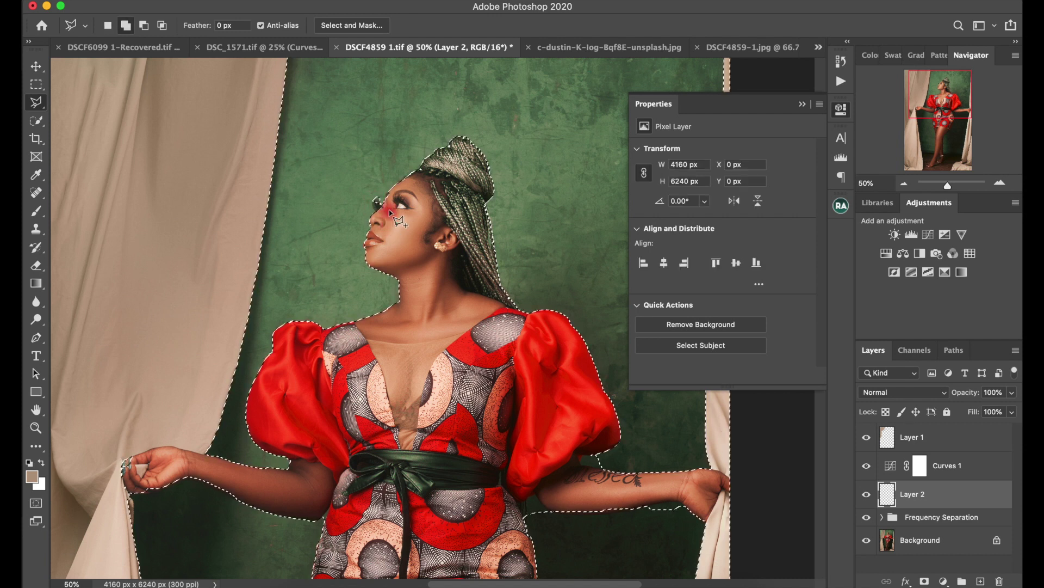
{"action": "left_click", "coordinate": [378, 199], "text": "shift"}
{"action": "left_click", "coordinate": [373, 204]}
{"action": "left_click", "coordinate": [376, 210]}
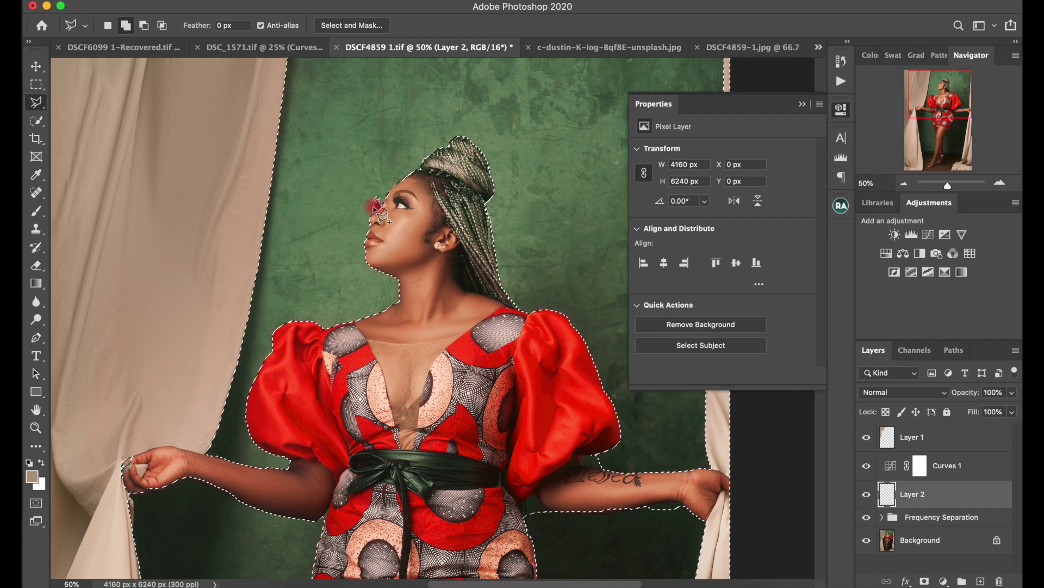
Zoom out to the whole photo and invert the selection to the green backdrop.
{"action": "left_click", "coordinate": [639, 211]}
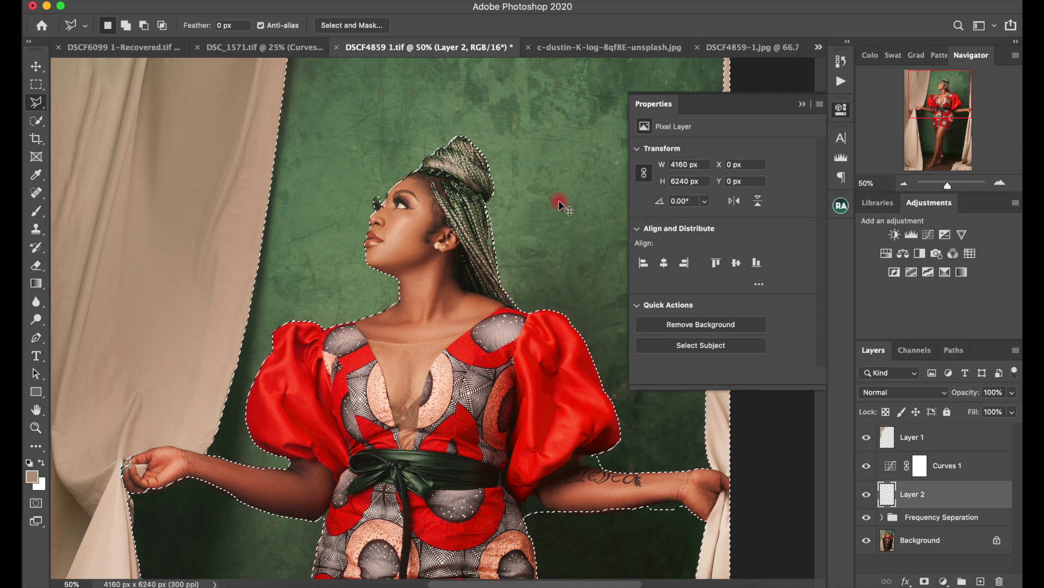
{"action": "key", "text": "super+minus"}
{"action": "key", "text": "super+minus"}
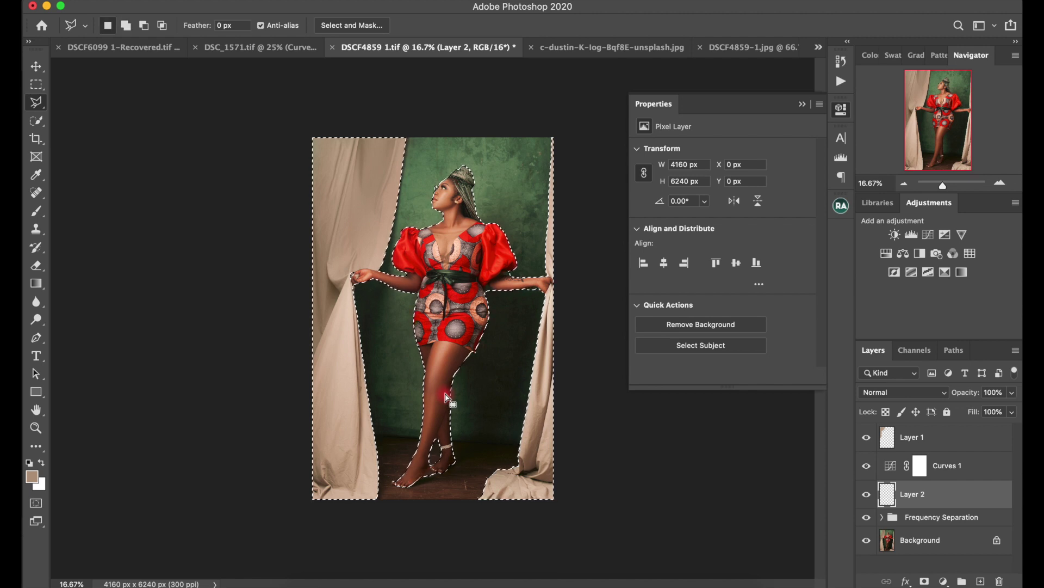
{"action": "key", "text": "super+shift+i"}
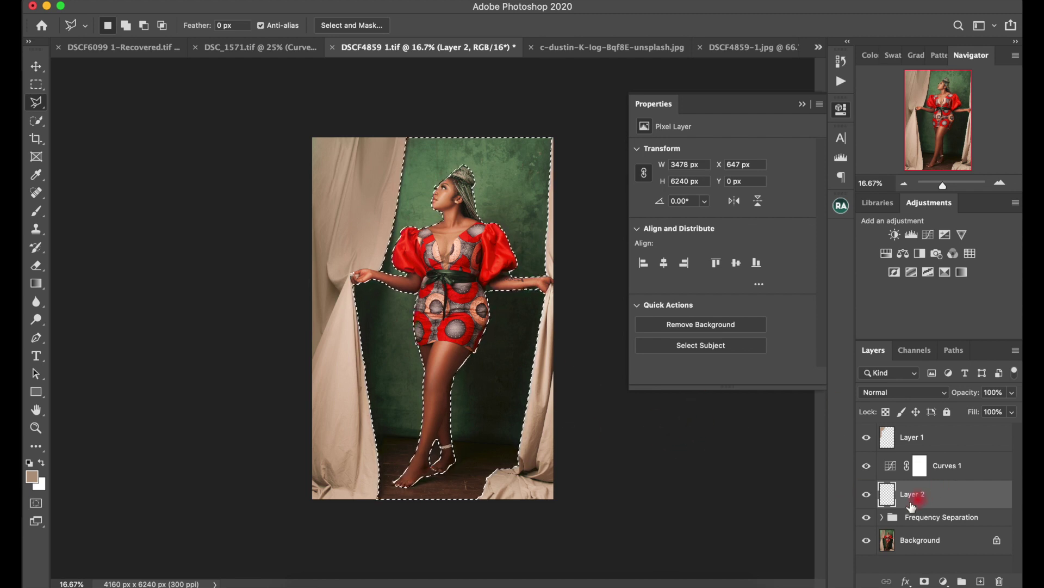
Pick the Gradient Tool and reset the colours to default black and white.
{"action": "left_click", "coordinate": [36, 283]}
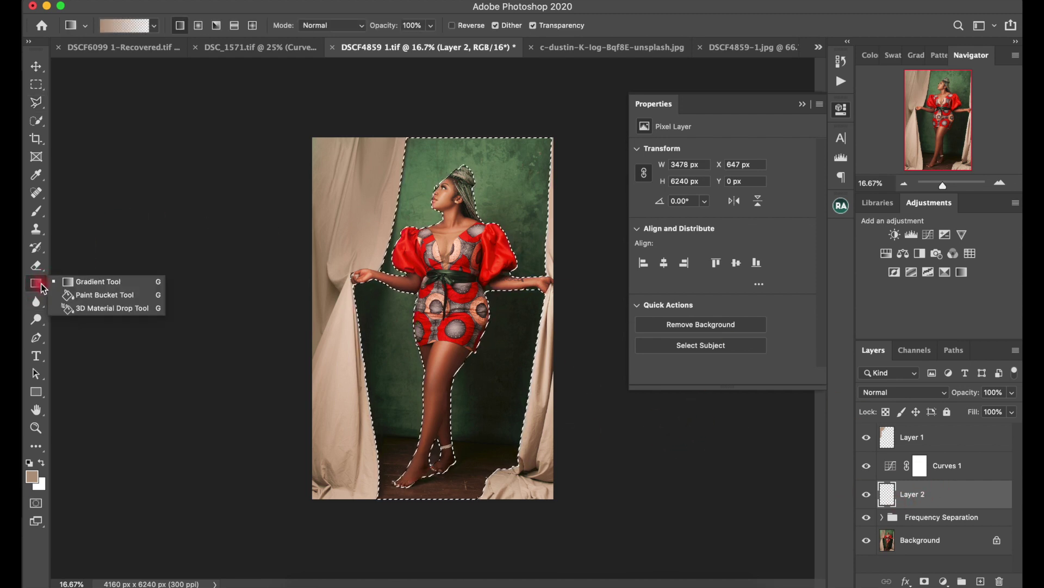
{"action": "left_click", "coordinate": [87, 285]}
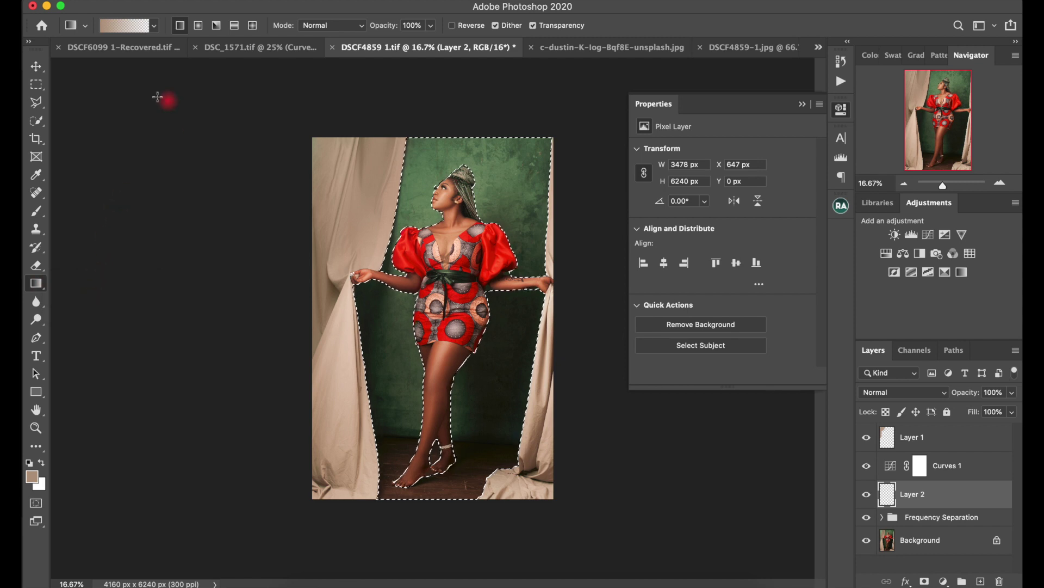
{"action": "left_click", "coordinate": [31, 464]}
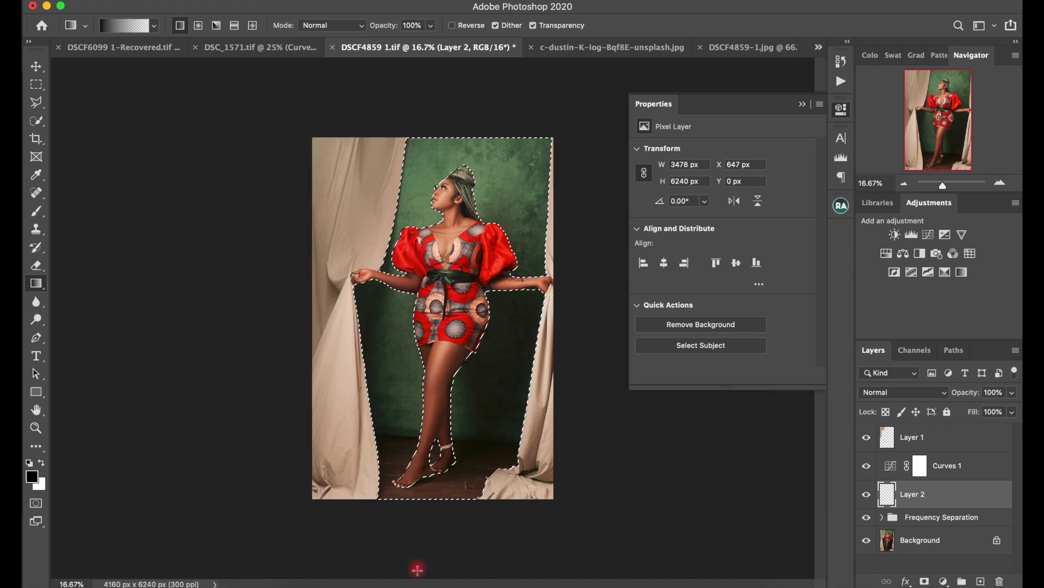
Drag dark gradients upward from below the photo, undoing the one left of the model.
{"action": "left_click_drag", "start_coordinate": [417, 570], "coordinate": [418, 559]}
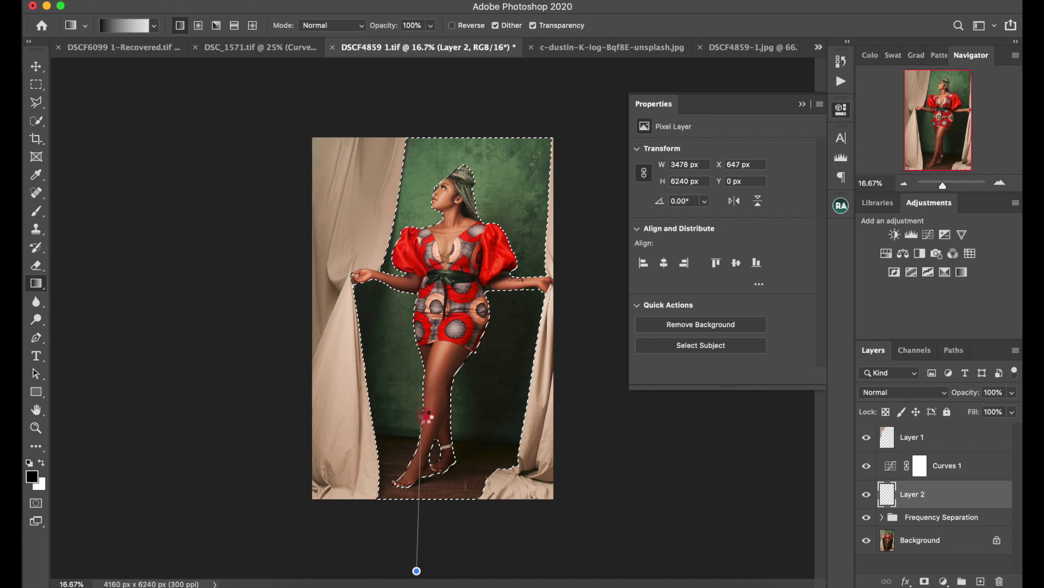
{"action": "left_click_drag", "start_coordinate": [422, 433], "coordinate": [423, 435]}
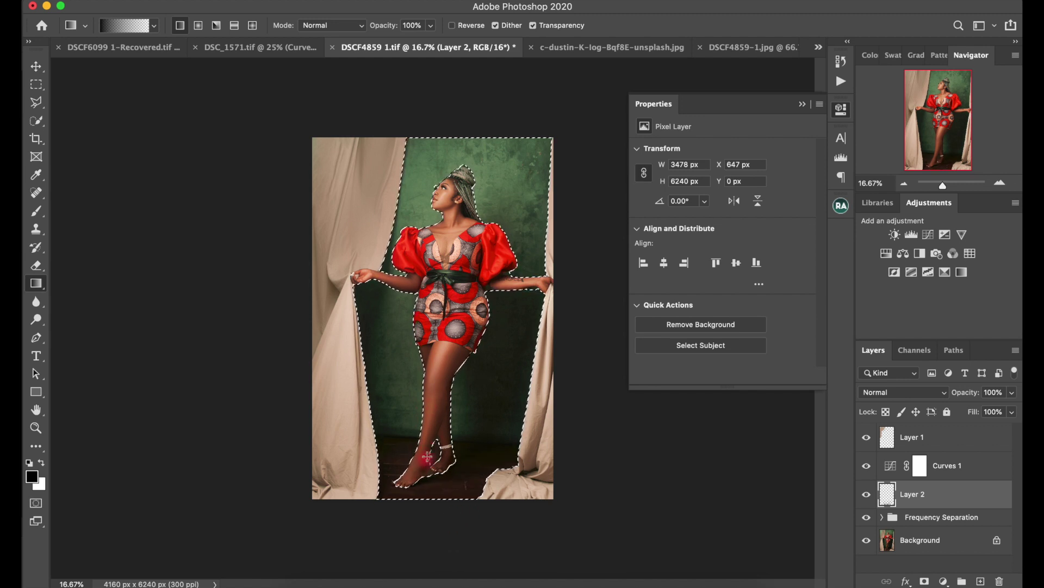
{"action": "left_click_drag", "start_coordinate": [326, 350], "coordinate": [403, 359]}
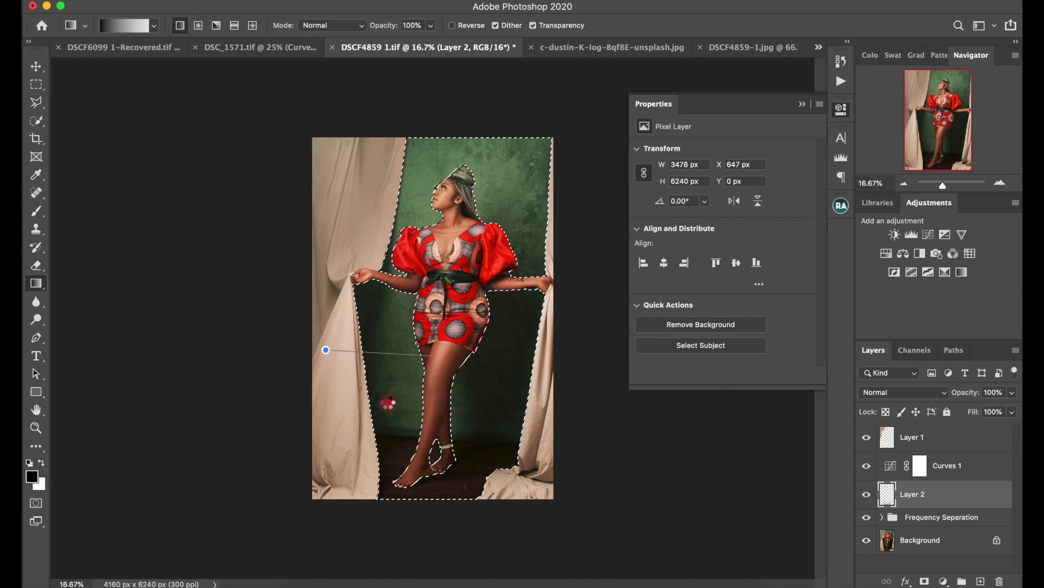
{"action": "left_click_drag", "start_coordinate": [388, 403], "coordinate": [385, 392]}
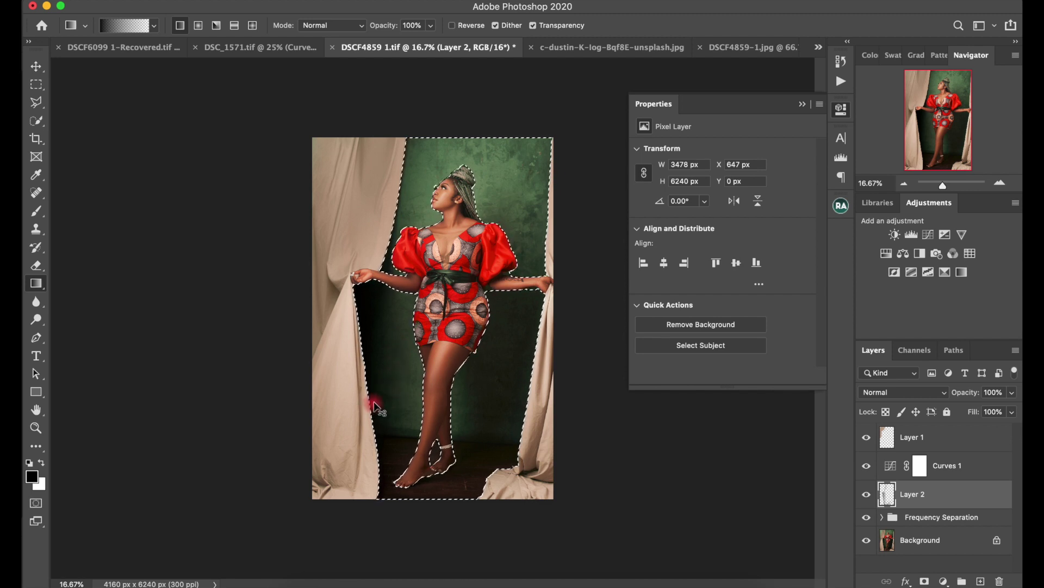
{"action": "key", "text": "super+z"}
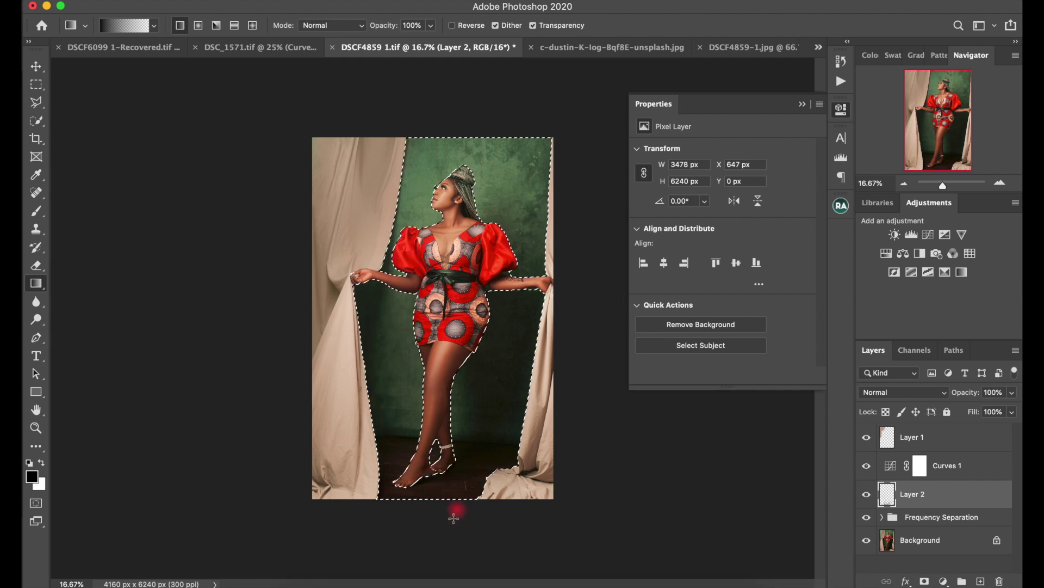
{"action": "left_click_drag", "start_coordinate": [414, 572], "coordinate": [436, 506]}
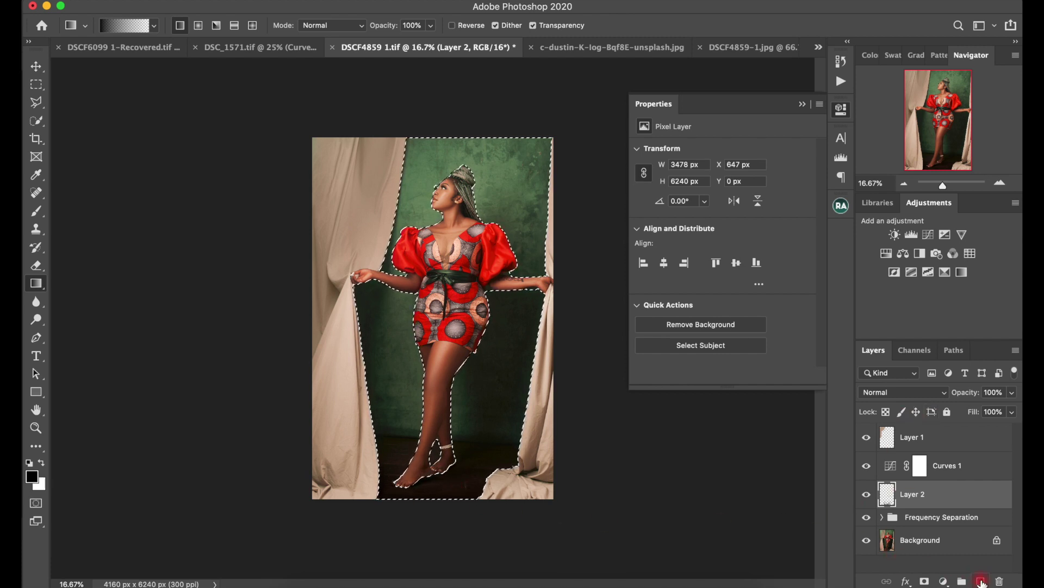
Add an empty Layer 3 and set the Polygonal Lasso to subtract from the selection.
{"action": "left_click", "coordinate": [982, 583]}
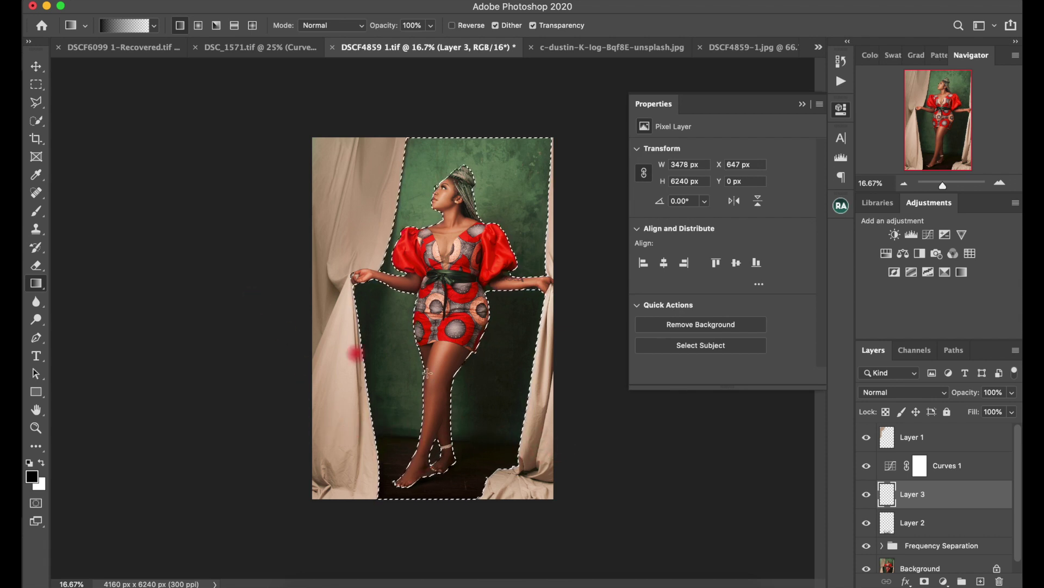
{"action": "left_click_drag", "start_coordinate": [36, 102], "coordinate": [91, 117]}
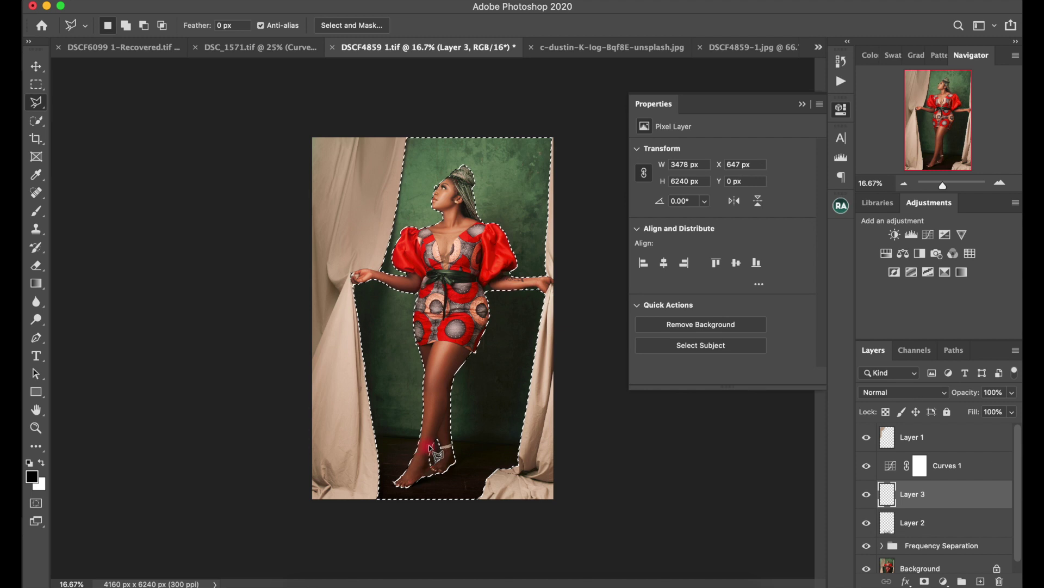
{"action": "key", "text": "alt"}
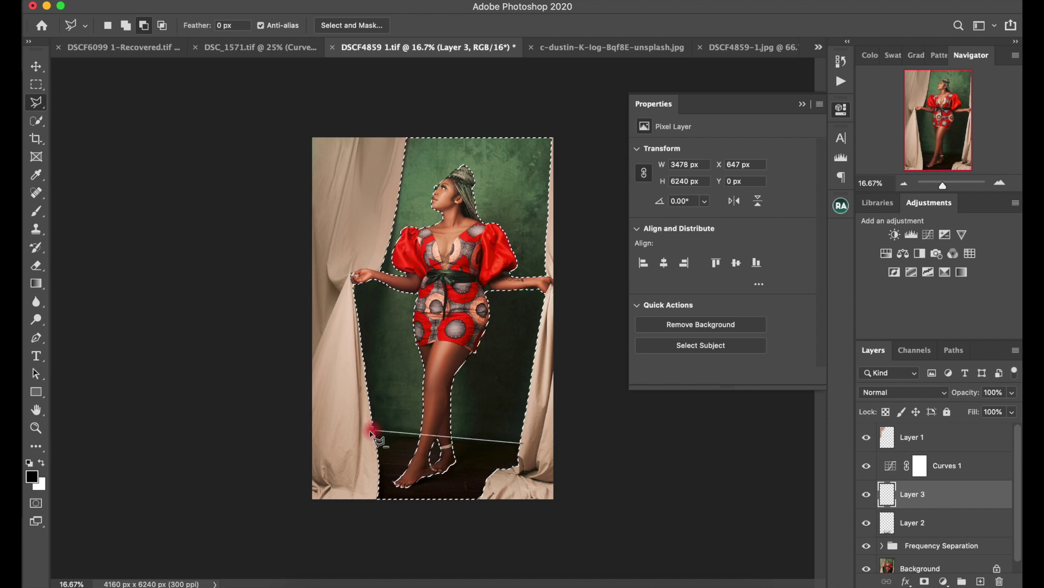
Trace a polygon around the floor to remove it from the backdrop selection.
{"action": "left_click", "coordinate": [330, 498]}
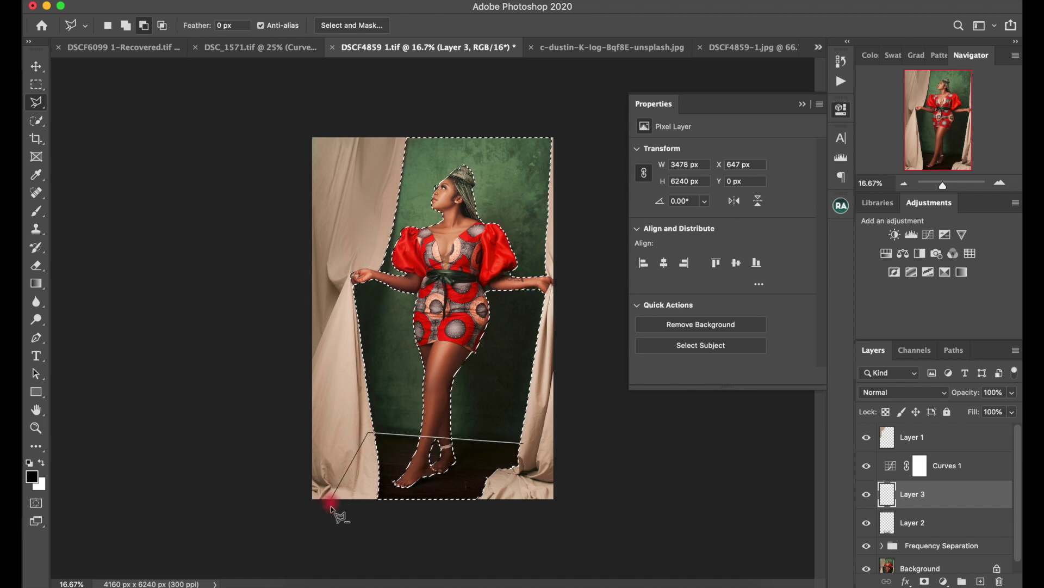
{"action": "left_click", "coordinate": [355, 537]}
{"action": "left_click", "coordinate": [535, 532]}
{"action": "left_click", "coordinate": [562, 482]}
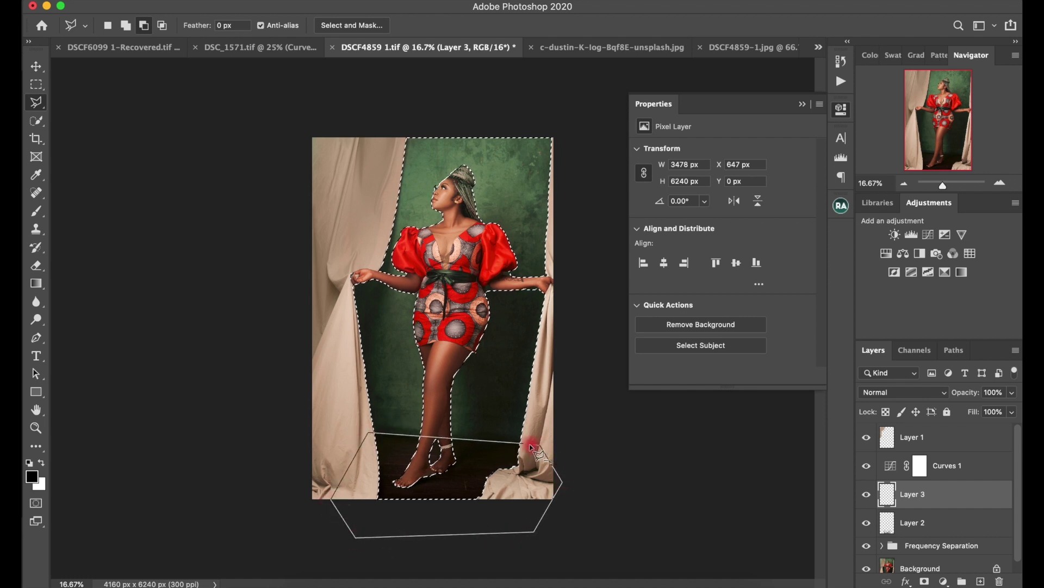
{"action": "left_click", "coordinate": [524, 445]}
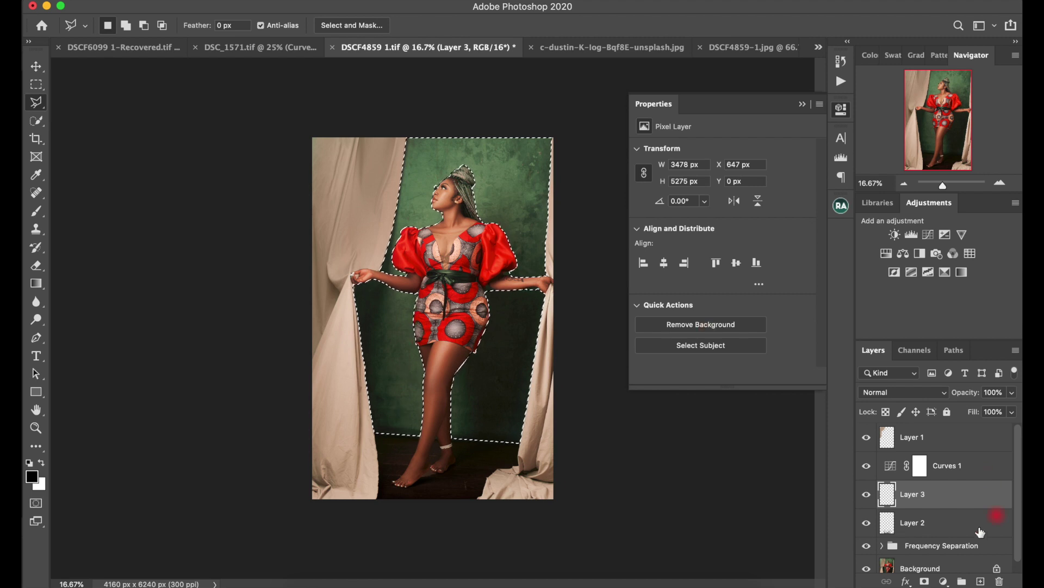
Draw a dark gradient over the backdrop on Layer 3, deselect, and toggle the layer to compare.
{"action": "left_click", "coordinate": [36, 283]}
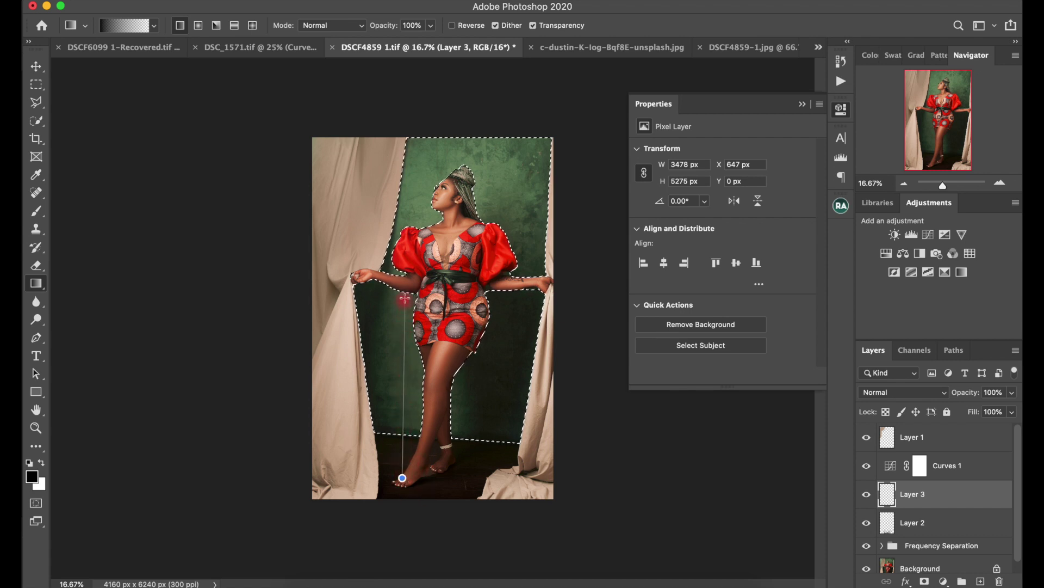
{"action": "left_click_drag", "start_coordinate": [402, 478], "coordinate": [402, 478]}
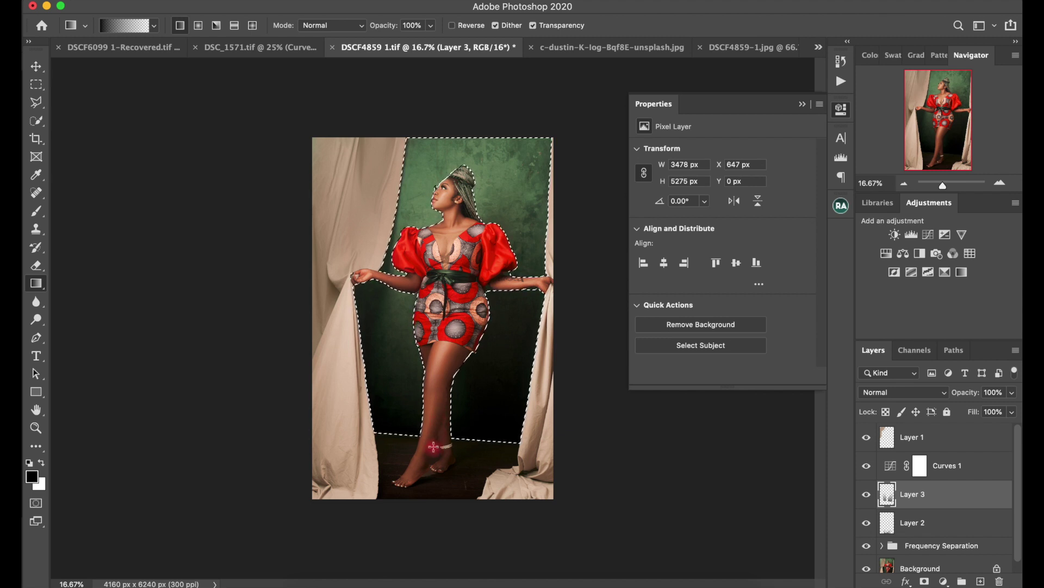
{"action": "key", "text": "super+d"}
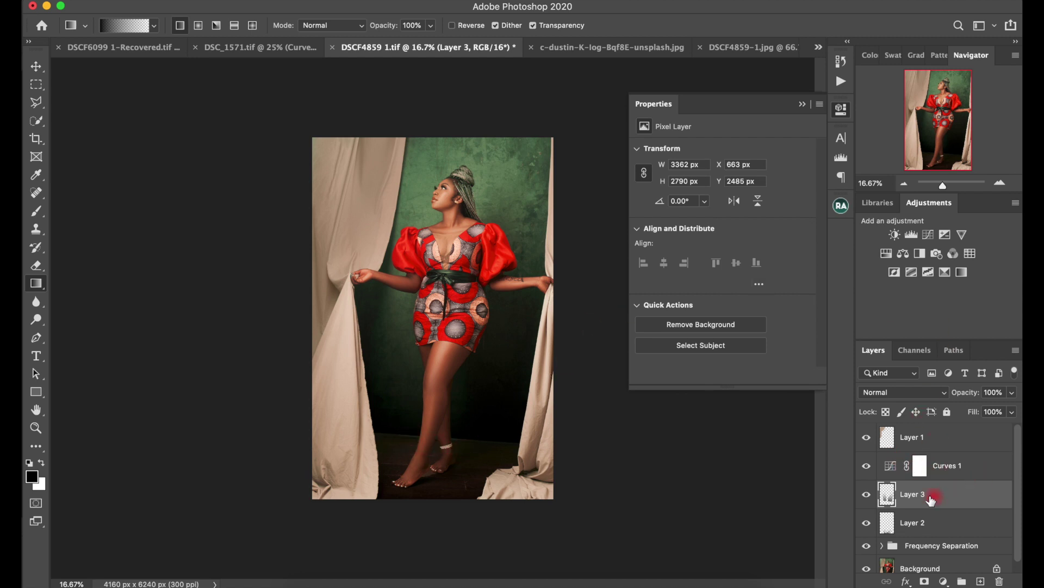
{"action": "left_click", "coordinate": [866, 494]}
{"action": "left_click", "coordinate": [866, 494]}
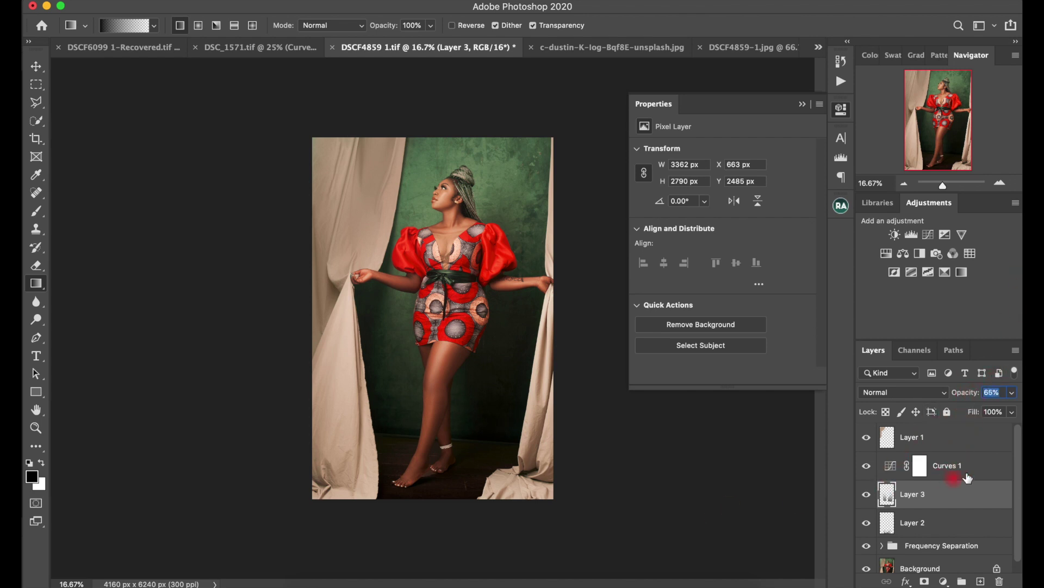
{"action": "left_click", "coordinate": [1002, 182]}
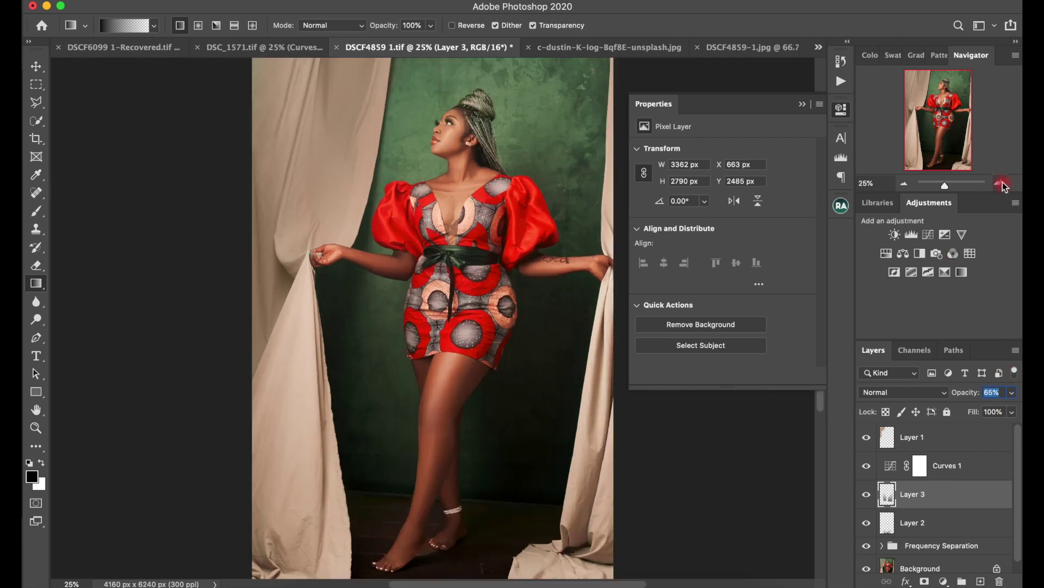
Zoom in on the feet and paint a soft shadow along the floor line behind the legs.
{"action": "left_click", "coordinate": [1002, 182]}
{"action": "left_click", "coordinate": [1002, 182]}
{"action": "left_click", "coordinate": [1002, 182]}
{"action": "mouse_move", "coordinate": [942, 140]}
{"action": "left_mouse_down"}
{"action": "mouse_move", "coordinate": [936, 172]}
{"action": "mouse_move", "coordinate": [944, 154]}
{"action": "left_mouse_up"}
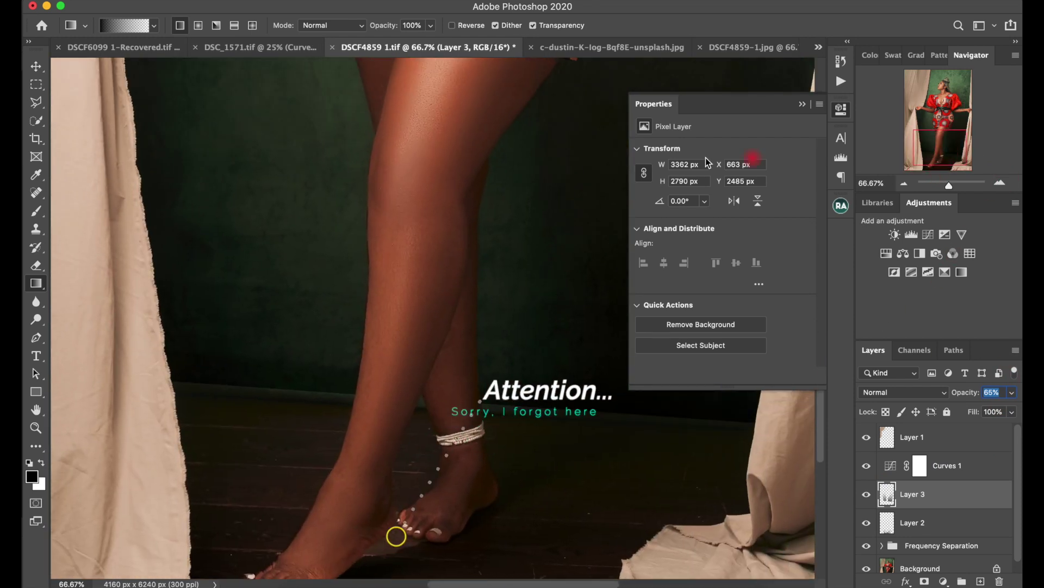
{"action": "left_click", "coordinate": [36, 210]}
{"action": "key", "text": "bracketleft"}
{"action": "key", "text": "bracketleft"}
{"action": "key", "text": "bracketleft"}
{"action": "key", "text": "bracketleft"}
{"action": "key", "text": "bracketleft"}
{"action": "key", "text": "bracketleft"}
{"action": "key", "text": "bracketleft"}
{"action": "key", "text": "bracketleft"}
{"action": "key", "text": "bracketleft"}
{"action": "key", "text": "bracketleft"}
{"action": "key", "text": "bracketleft"}
{"action": "key", "text": "bracketleft"}
{"action": "key", "text": "bracketleft"}
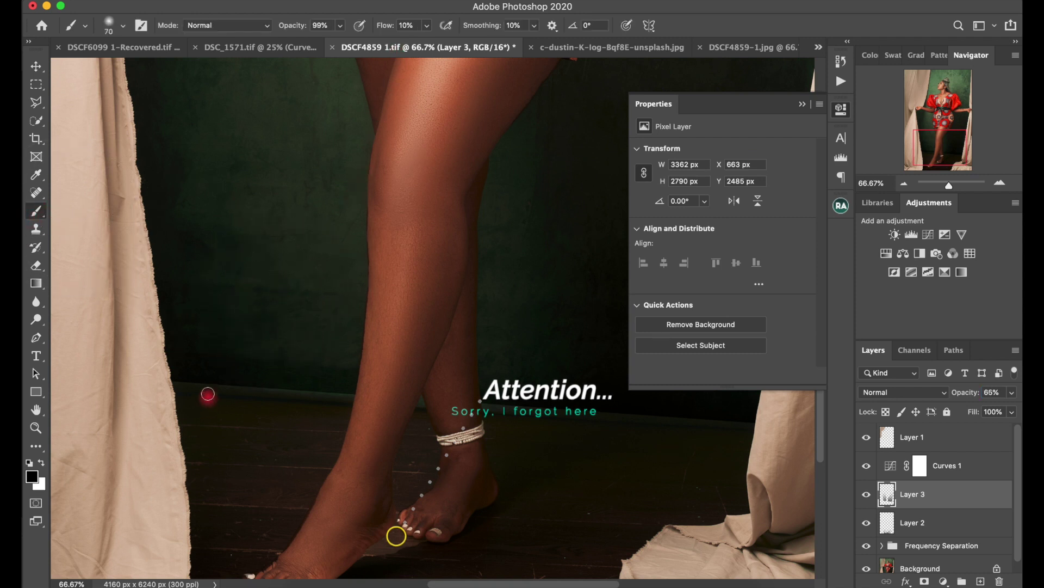
{"action": "key", "text": "bracketright"}
{"action": "key", "text": "bracketright"}
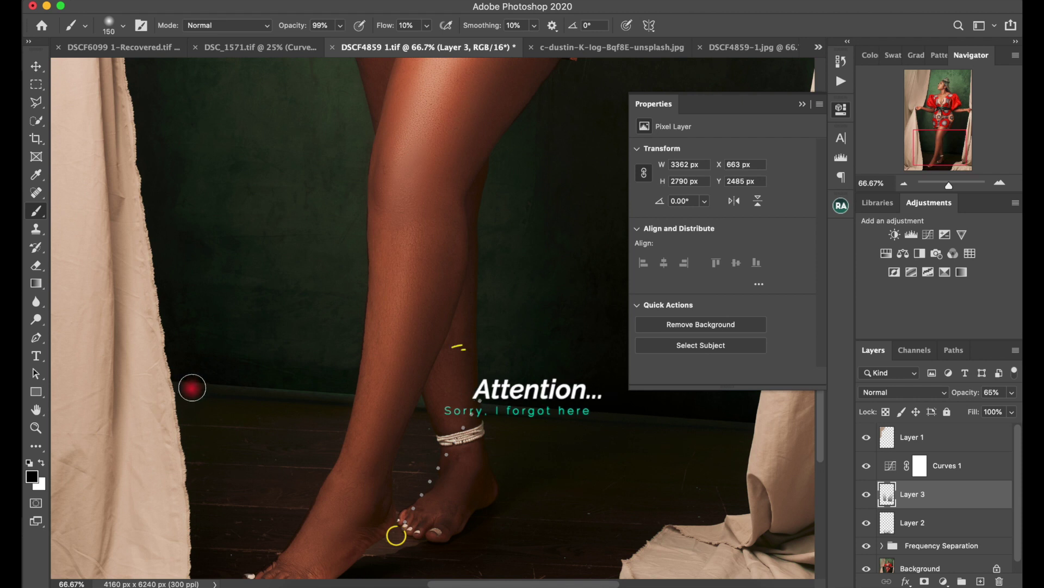
{"action": "key", "text": "bracketright"}
{"action": "key", "text": "bracketright"}
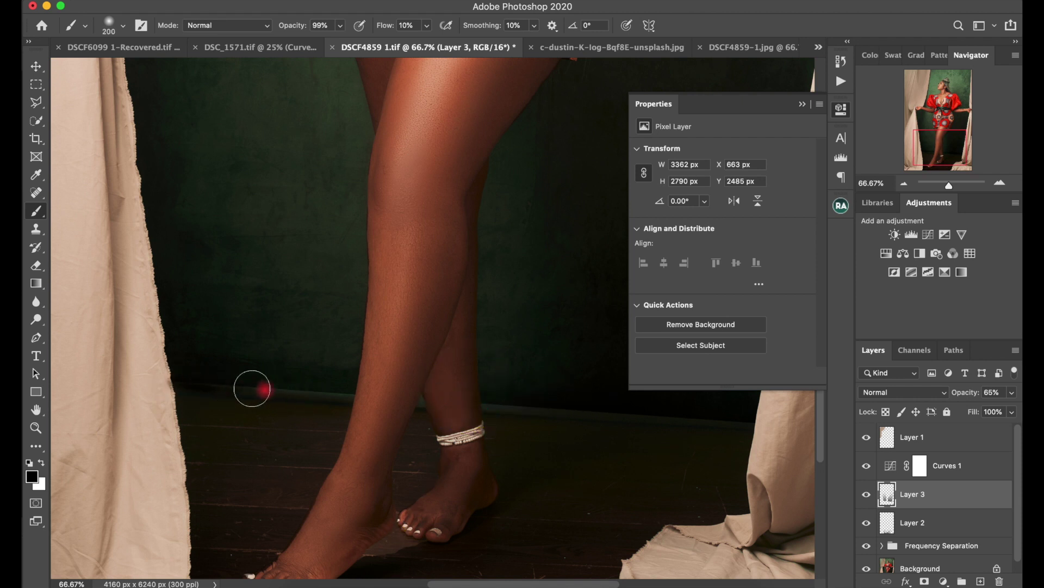
{"action": "key", "text": "bracketright"}
{"action": "key", "text": "bracketright"}
{"action": "key", "text": "bracketright"}
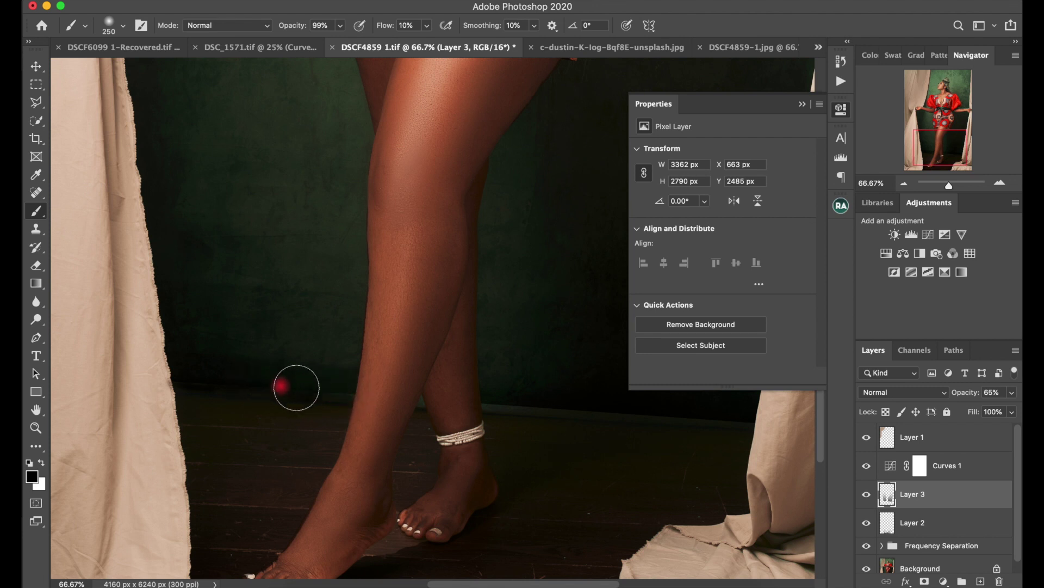
{"action": "key", "text": "bracketleft"}
{"action": "key", "text": "bracketleft"}
{"action": "key", "text": "bracketleft"}
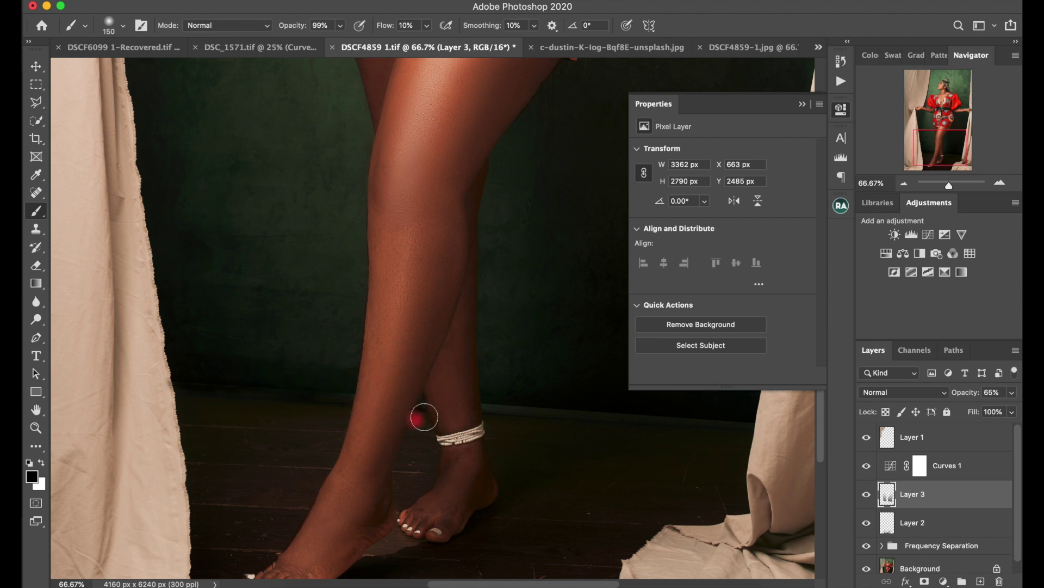
{"action": "key", "text": "bracketright"}
{"action": "key", "text": "bracketright"}
{"action": "mouse_move", "coordinate": [557, 410]}
{"action": "left_mouse_down"}
{"action": "mouse_move", "coordinate": [485, 405]}
{"action": "mouse_move", "coordinate": [680, 416]}
{"action": "mouse_move", "coordinate": [725, 431]}
{"action": "mouse_move", "coordinate": [733, 427]}
{"action": "mouse_move", "coordinate": [611, 410]}
{"action": "mouse_move", "coordinate": [631, 421]}
{"action": "mouse_move", "coordinate": [768, 423]}
{"action": "mouse_move", "coordinate": [584, 412]}
{"action": "mouse_move", "coordinate": [665, 422]}
{"action": "left_mouse_up"}
Widen the shadow, erase the excess, zoom back out, and select Layer 2 along with Layer 3.
{"action": "key", "text": "bracketright"}
{"action": "key", "text": "bracketright"}
{"action": "key", "text": "e"}
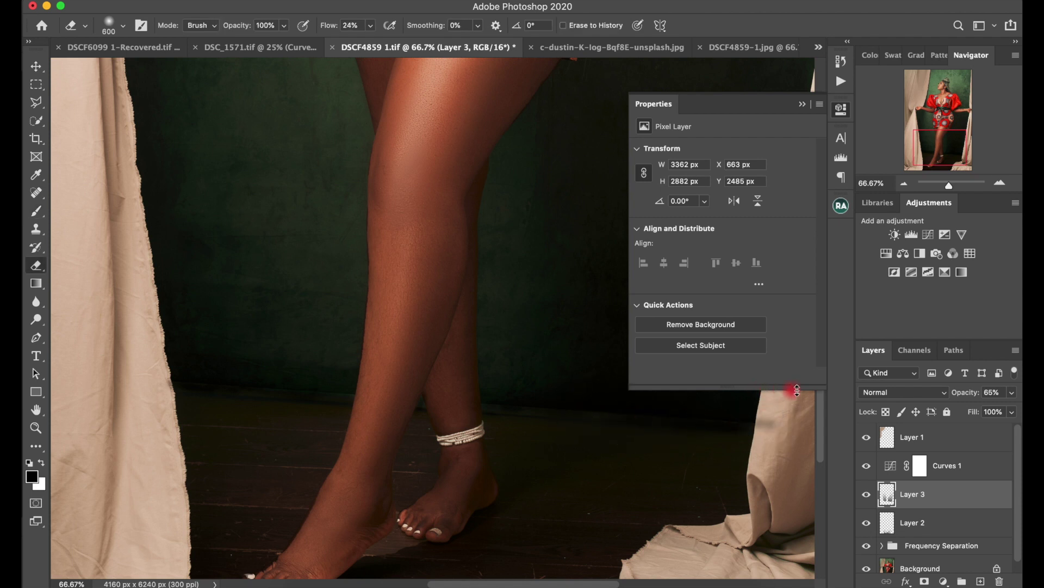
{"action": "key", "text": "bracketleft"}
{"action": "key", "text": "bracketleft"}
{"action": "key", "text": "bracketleft"}
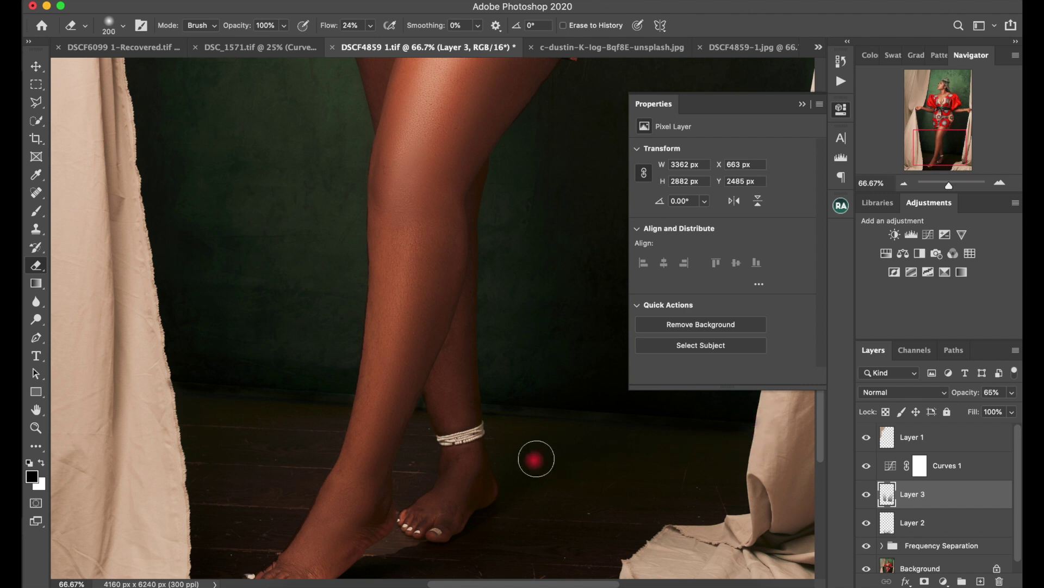
{"action": "key", "text": "b"}
{"action": "key", "text": "bracketleft"}
{"action": "key", "text": "bracketleft"}
{"action": "key", "text": "bracketleft"}
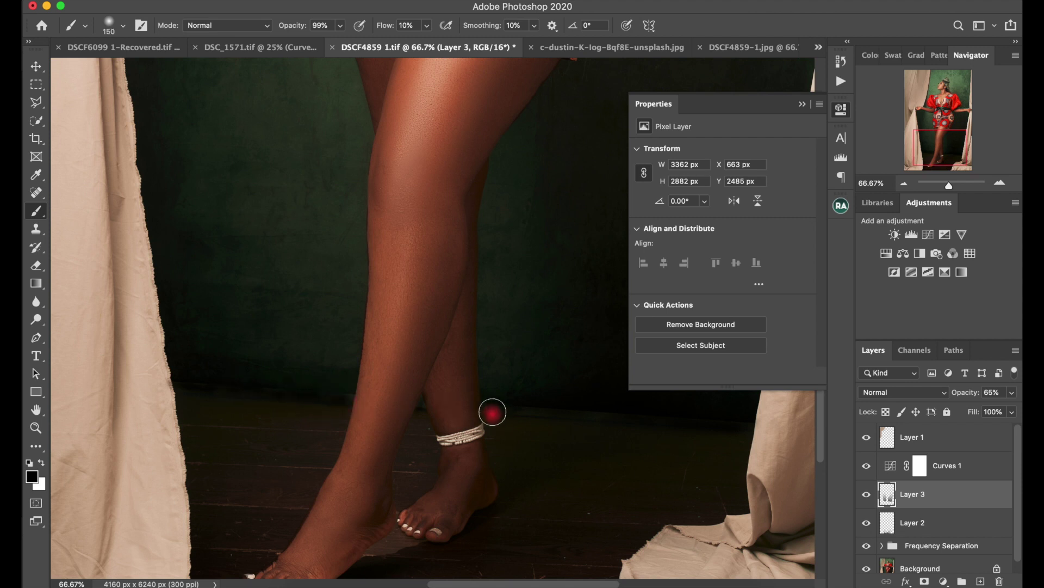
{"action": "key", "text": "bracketleft"}
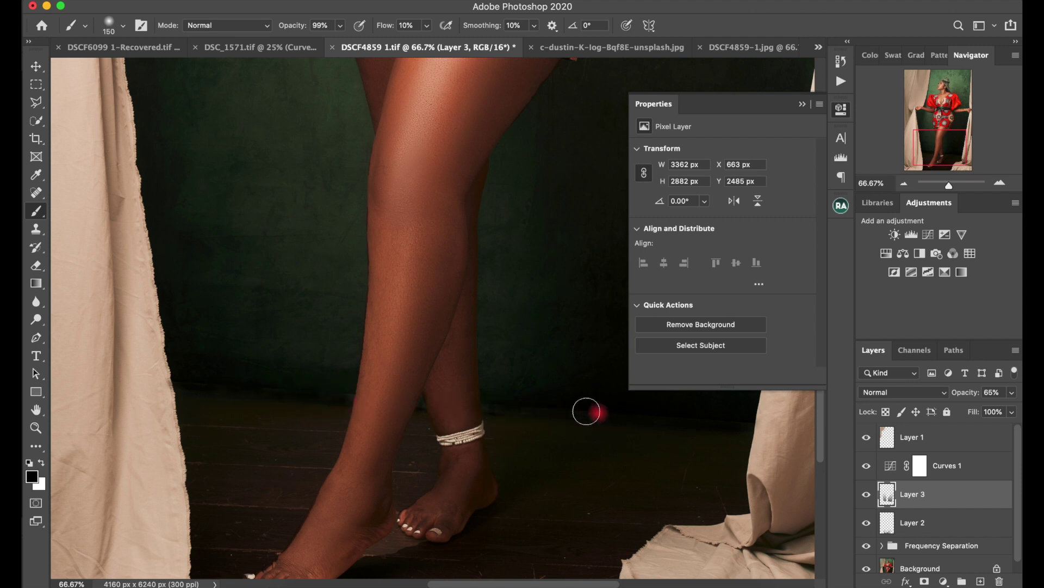
{"action": "left_click", "coordinate": [908, 180]}
{"action": "left_click", "coordinate": [909, 183]}
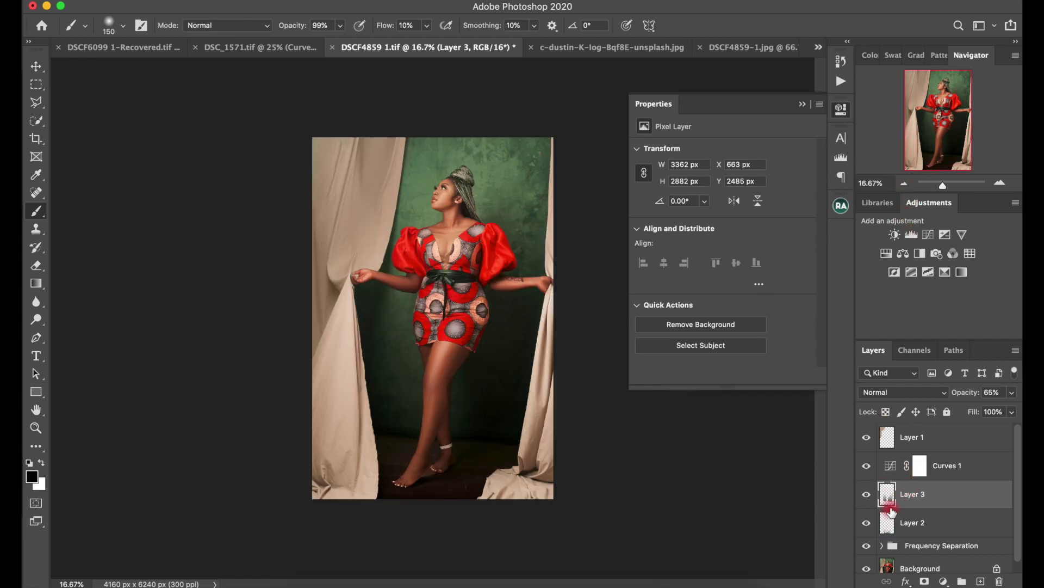
{"action": "left_click", "coordinate": [921, 523], "text": "shift"}
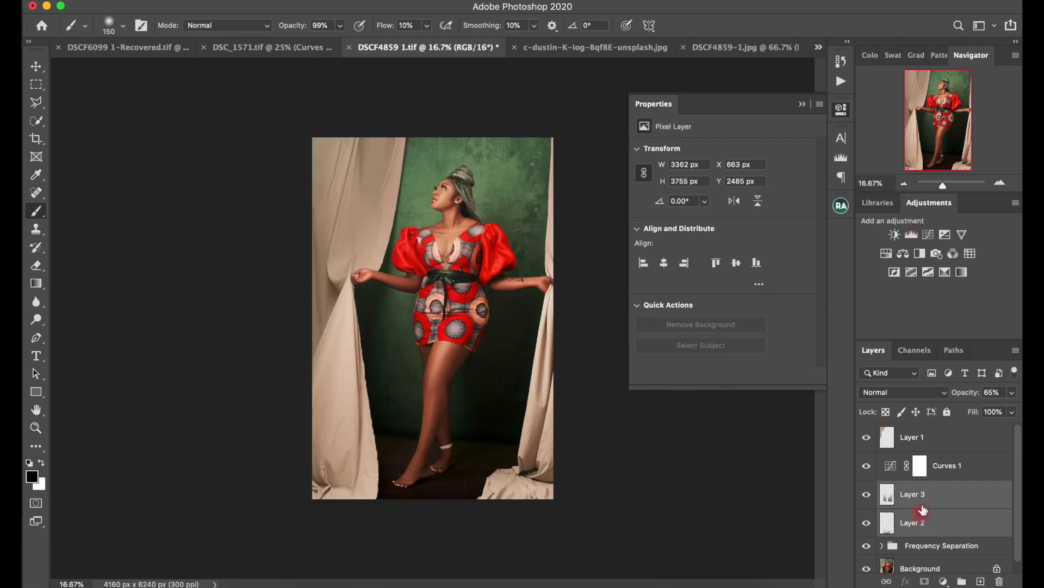
Group Layer 2 and Layer 3 as 'Shadow' and toggle the group's visibility to compare.
{"action": "key", "text": "super+g"}
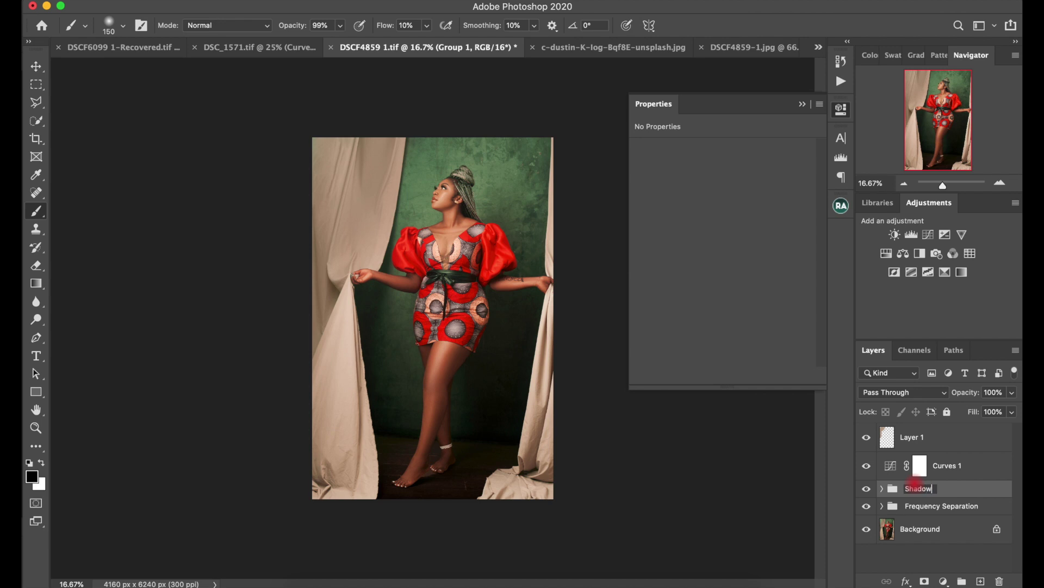
{"action": "key", "text": "Return"}
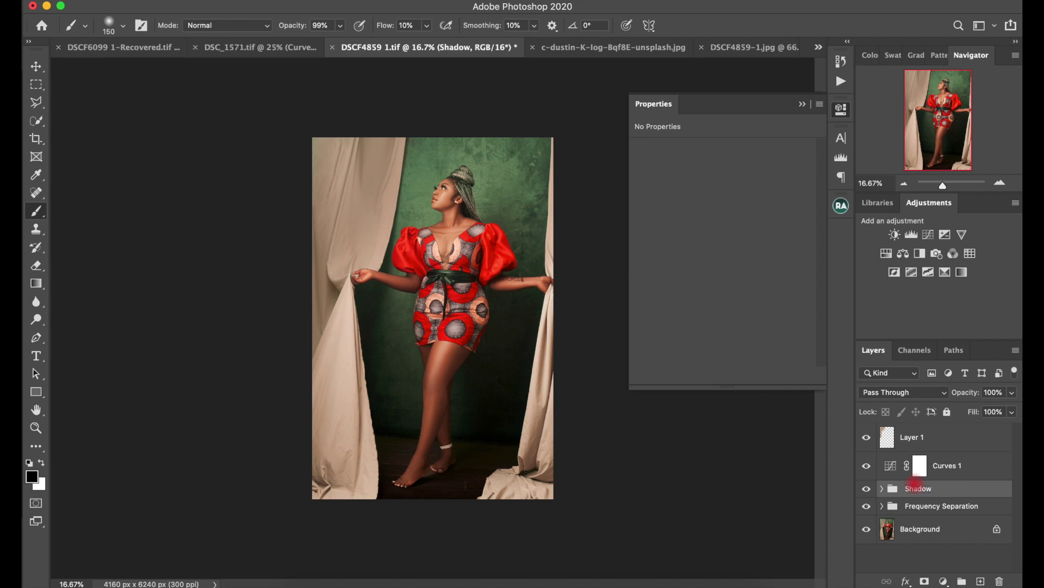
{"action": "left_click", "coordinate": [867, 489]}
{"action": "left_click", "coordinate": [866, 488]}
{"action": "left_click", "coordinate": [866, 490]}
{"action": "left_click", "coordinate": [870, 489]}
From the c-dustin cloud document, drag the cloud image onto the DSCF4859 1.tif portrait with Move.
{"action": "left_click", "coordinate": [614, 49]}
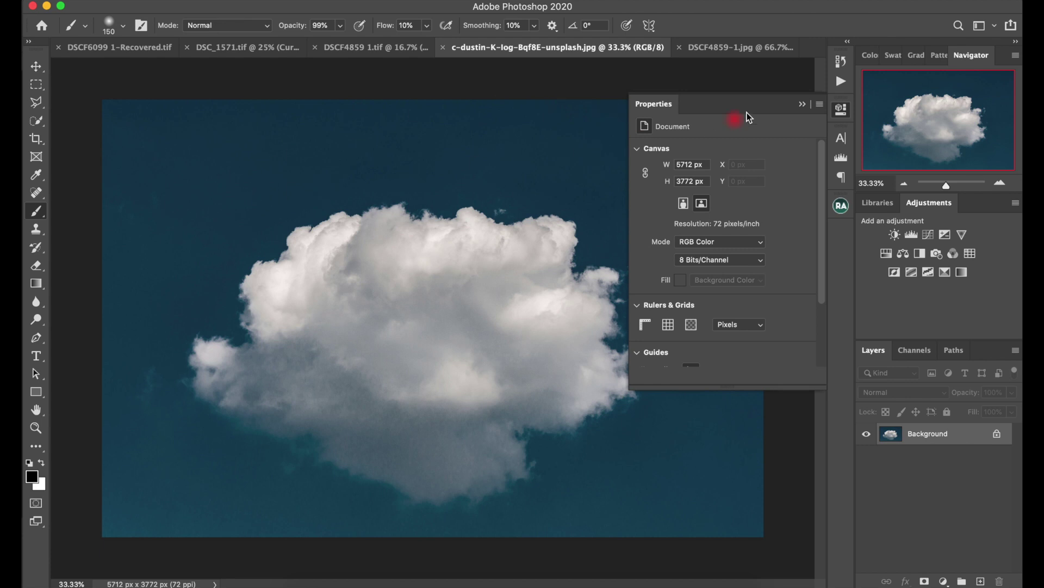
{"action": "left_click", "coordinate": [814, 106]}
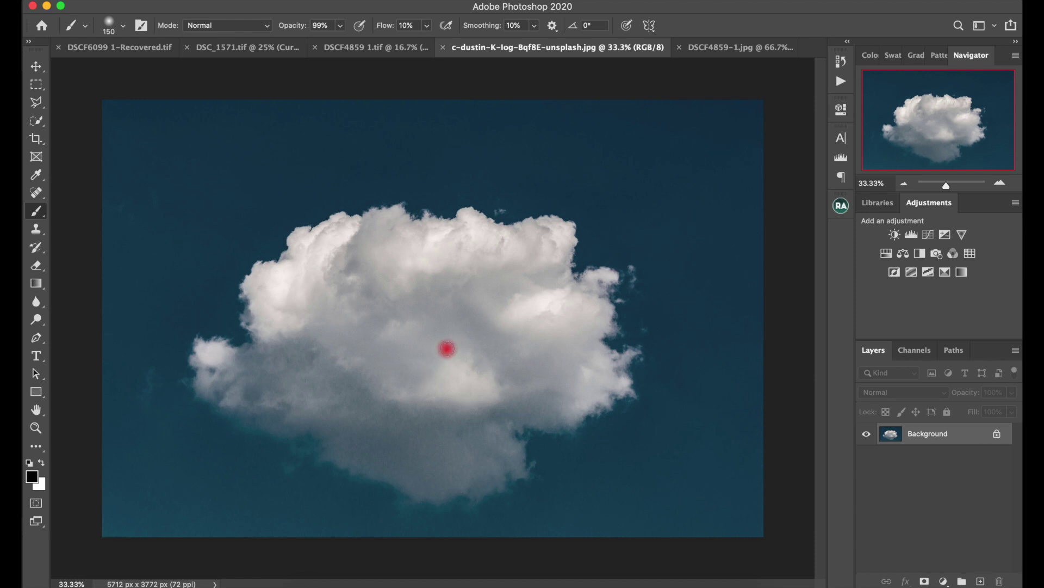
{"action": "key", "text": "v"}
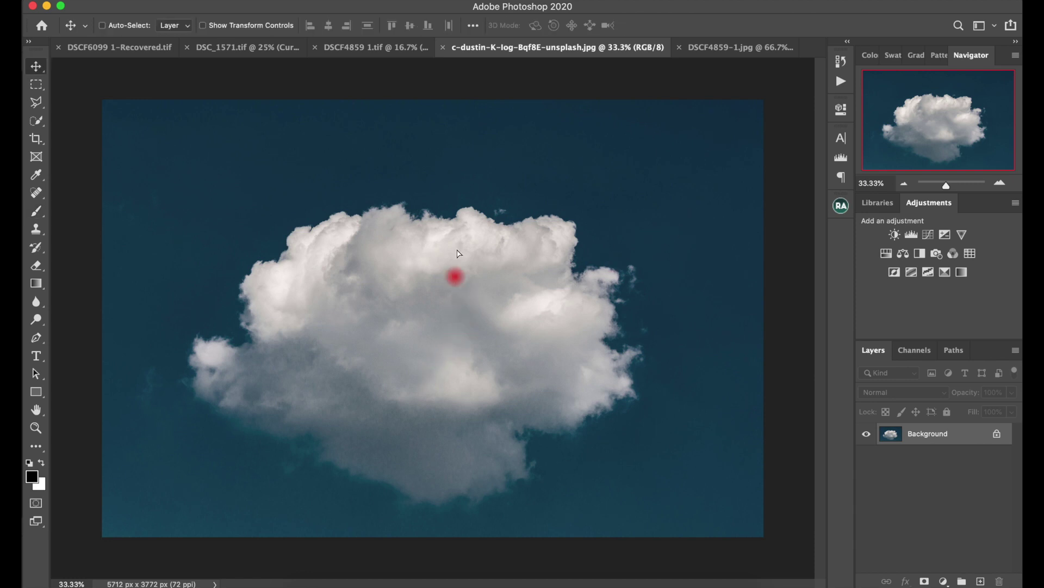
{"action": "mouse_move", "coordinate": [458, 253]}
{"action": "left_mouse_down"}
{"action": "mouse_move", "coordinate": [400, 54]}
{"action": "mouse_move", "coordinate": [445, 194]}
{"action": "mouse_move", "coordinate": [480, 157]}
{"action": "left_mouse_up"}
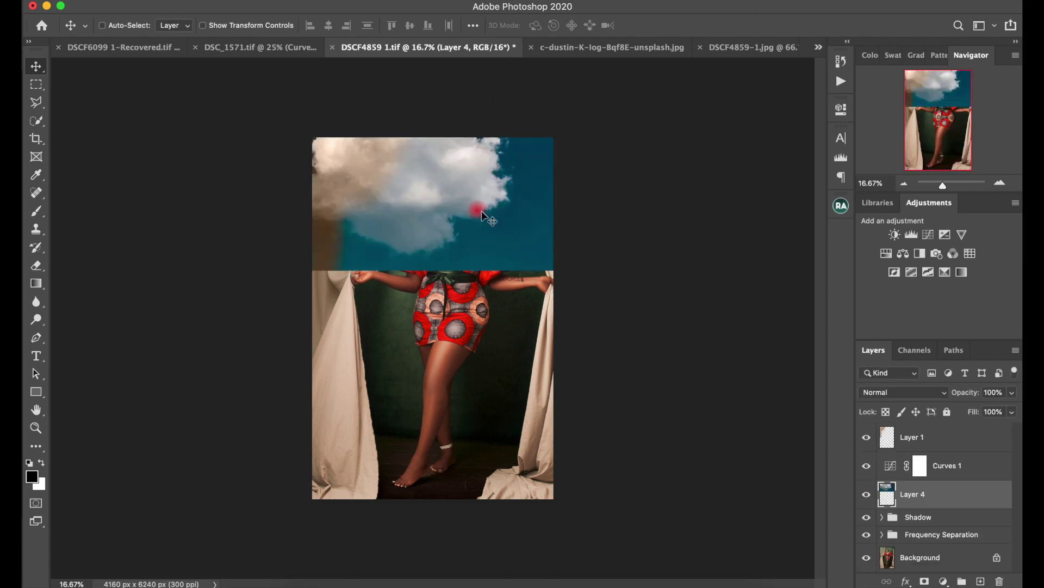
Place the cloud photo on the portrait as the top layer and scale it to about 82%.
{"action": "left_click_drag", "start_coordinate": [466, 211], "coordinate": [454, 231]}
{"action": "key", "text": "super+shift+bracketright"}
{"action": "key", "text": "super+t"}
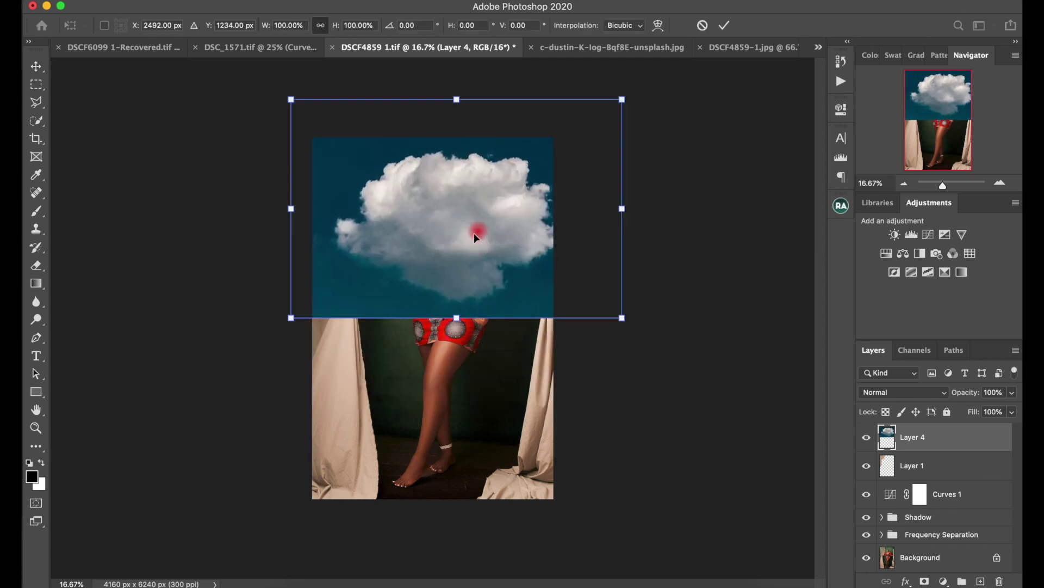
{"action": "left_click_drag", "start_coordinate": [293, 100], "coordinate": [349, 139]}
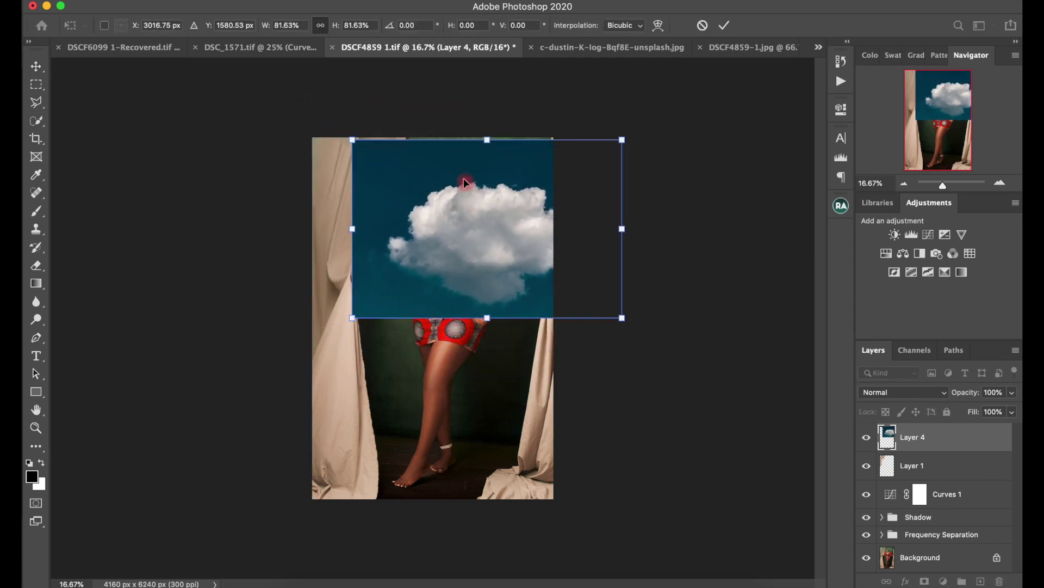
Shrink the cloud to about 63%, position it over the woman's head and commit.
{"action": "left_click_drag", "start_coordinate": [608, 294], "coordinate": [586, 278]}
{"action": "mouse_move", "coordinate": [509, 228]}
{"action": "left_mouse_down"}
{"action": "mouse_move", "coordinate": [503, 185]}
{"action": "mouse_move", "coordinate": [506, 219]}
{"action": "left_mouse_up"}
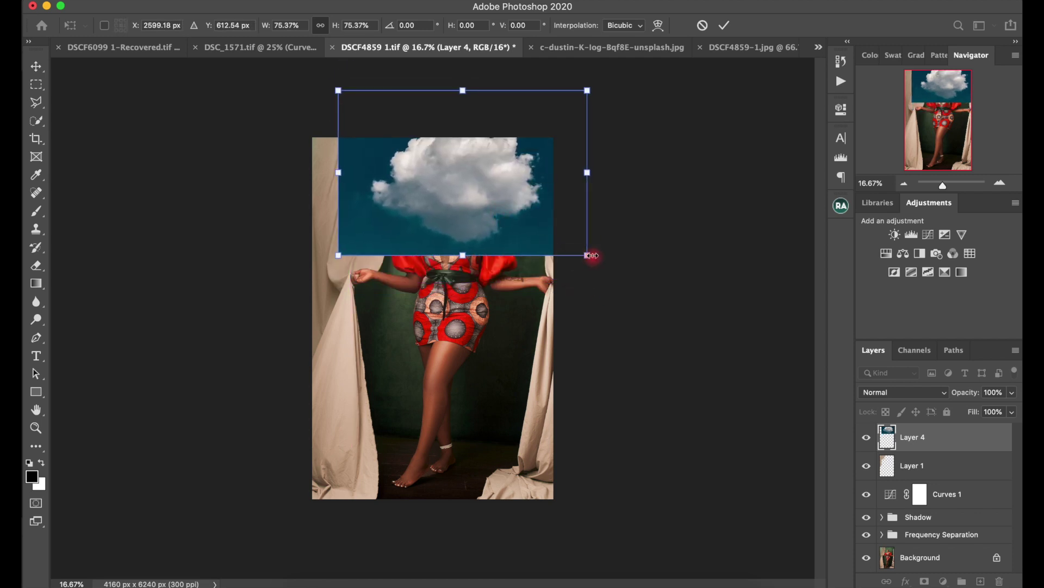
{"action": "left_click_drag", "start_coordinate": [590, 250], "coordinate": [569, 240]}
{"action": "mouse_move", "coordinate": [491, 203]}
{"action": "left_mouse_down"}
{"action": "mouse_move", "coordinate": [499, 226]}
{"action": "mouse_move", "coordinate": [497, 217]}
{"action": "left_mouse_up"}
{"action": "left_click_drag", "start_coordinate": [572, 260], "coordinate": [565, 251]}
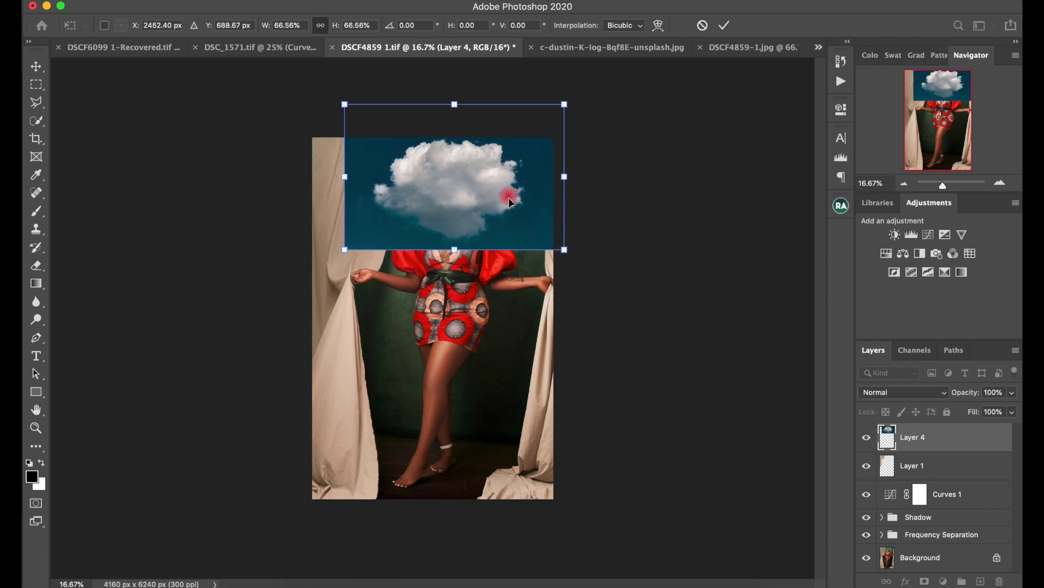
{"action": "left_click_drag", "start_coordinate": [511, 197], "coordinate": [516, 201]}
{"action": "left_click_drag", "start_coordinate": [566, 254], "coordinate": [561, 229]}
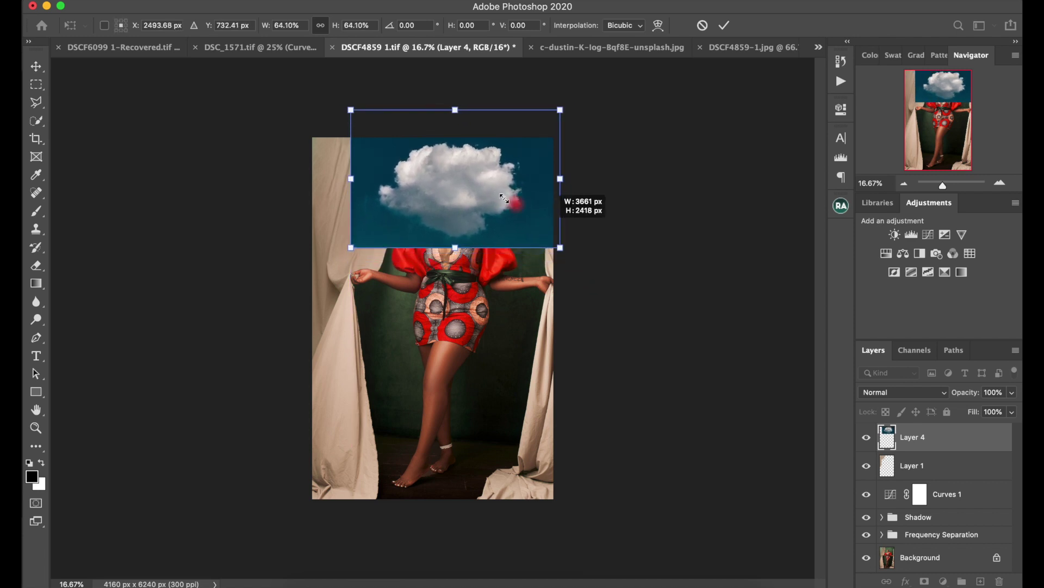
{"action": "left_click_drag", "start_coordinate": [487, 184], "coordinate": [517, 195]}
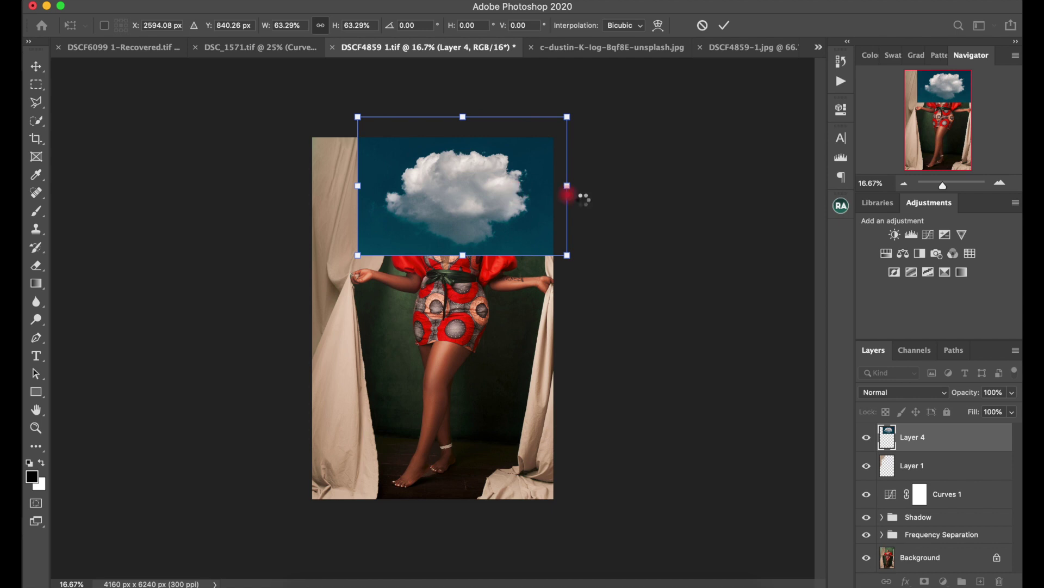
{"action": "key", "text": "Return"}
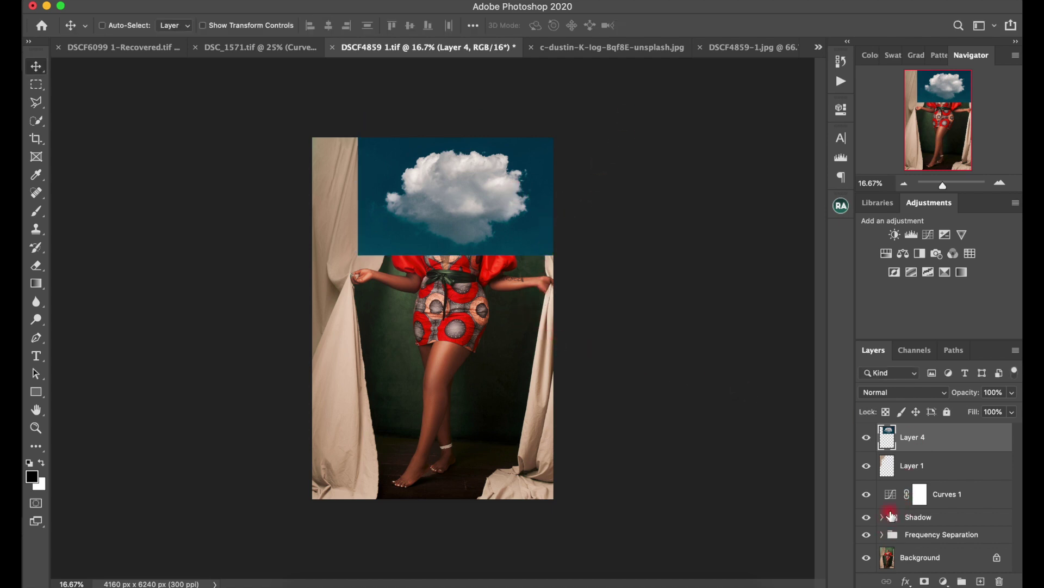
Hide Layer 4 and use Select Subject on the Background to select the woman.
{"action": "left_click", "coordinate": [866, 438]}
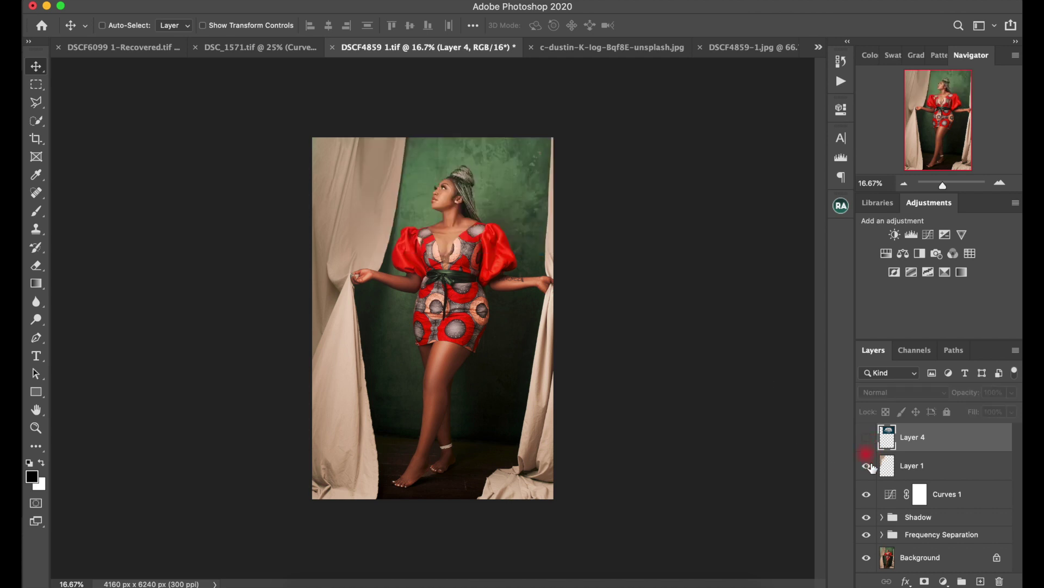
{"action": "left_click", "coordinate": [890, 560]}
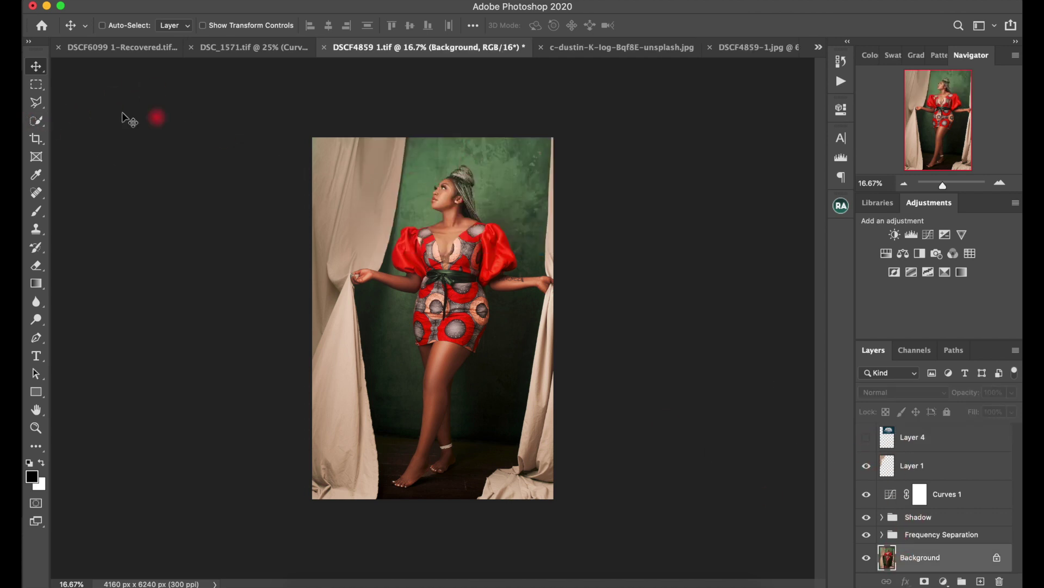
{"action": "left_click", "coordinate": [37, 121]}
{"action": "left_click", "coordinate": [437, 26]}
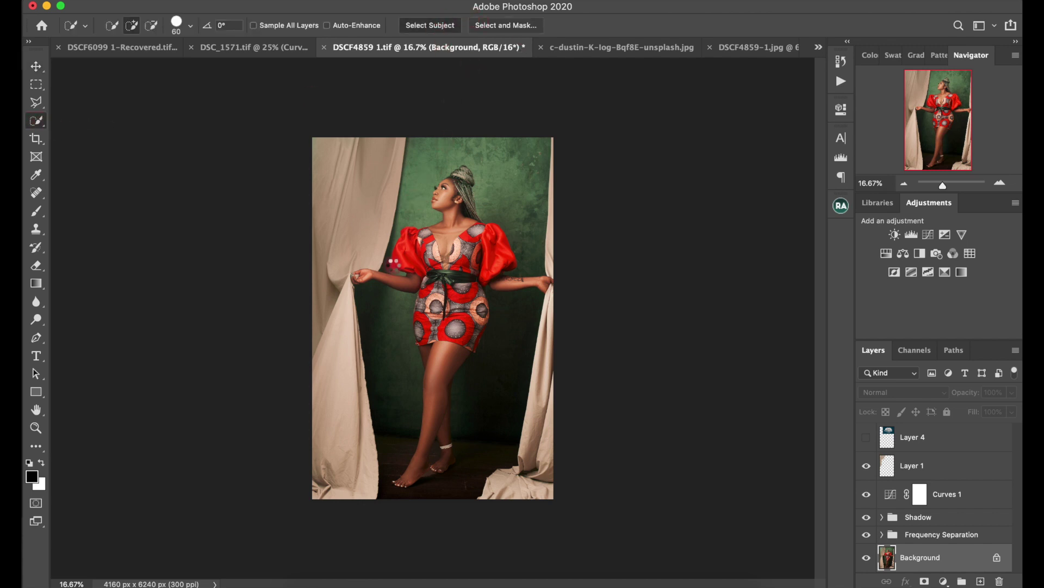
Zoom in on her head and shoulders and set the Lasso tool's feather to 8.3 px.
{"action": "left_click", "coordinate": [1000, 183]}
{"action": "left_click", "coordinate": [1001, 182]}
{"action": "left_click", "coordinate": [1001, 183]}
{"action": "left_click", "coordinate": [1000, 183]}
{"action": "left_click_drag", "start_coordinate": [935, 106], "coordinate": [936, 80]}
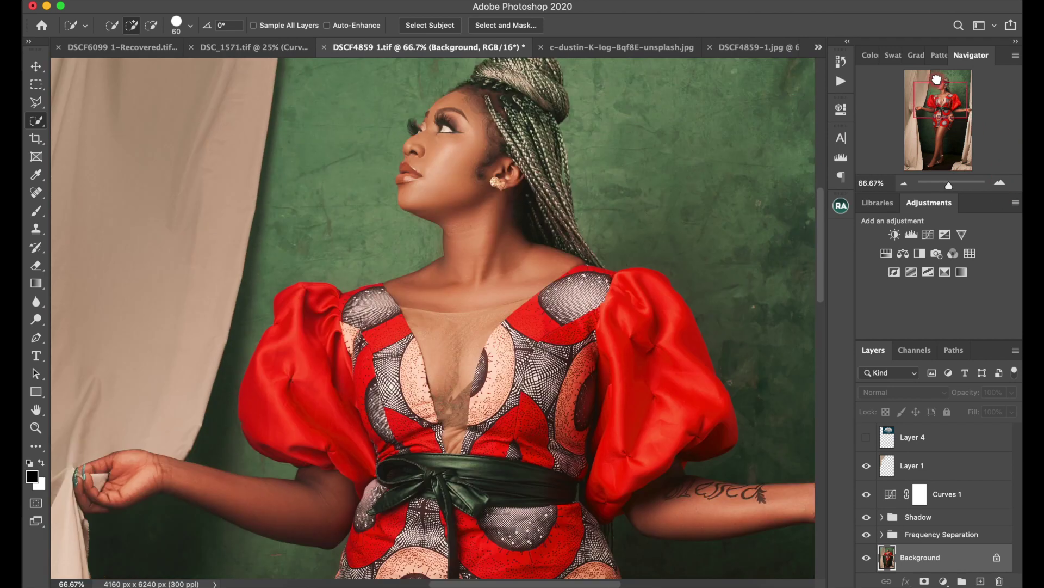
{"action": "left_click", "coordinate": [37, 103]}
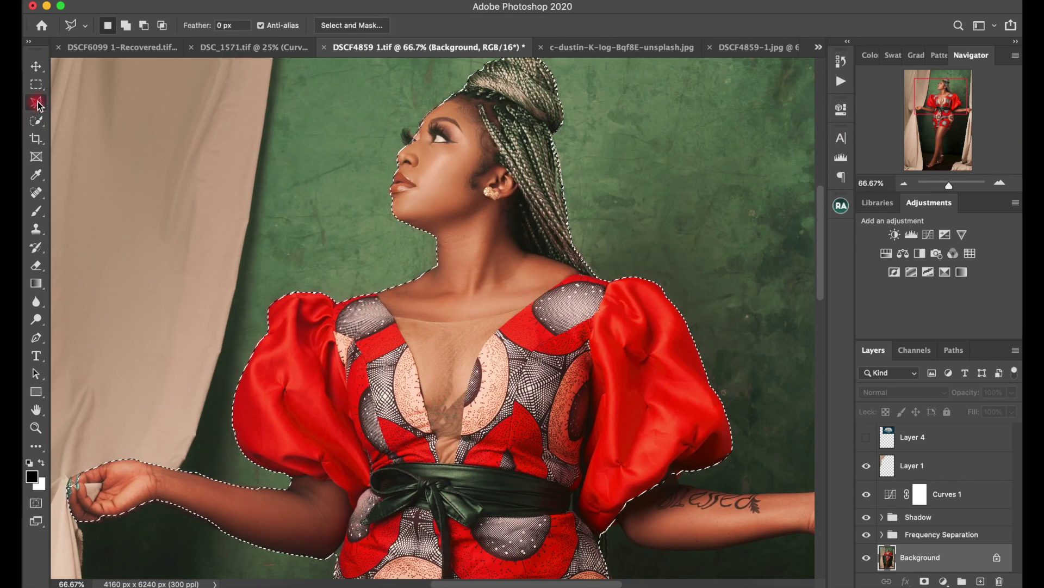
{"action": "left_click_drag", "start_coordinate": [37, 102], "coordinate": [89, 108]}
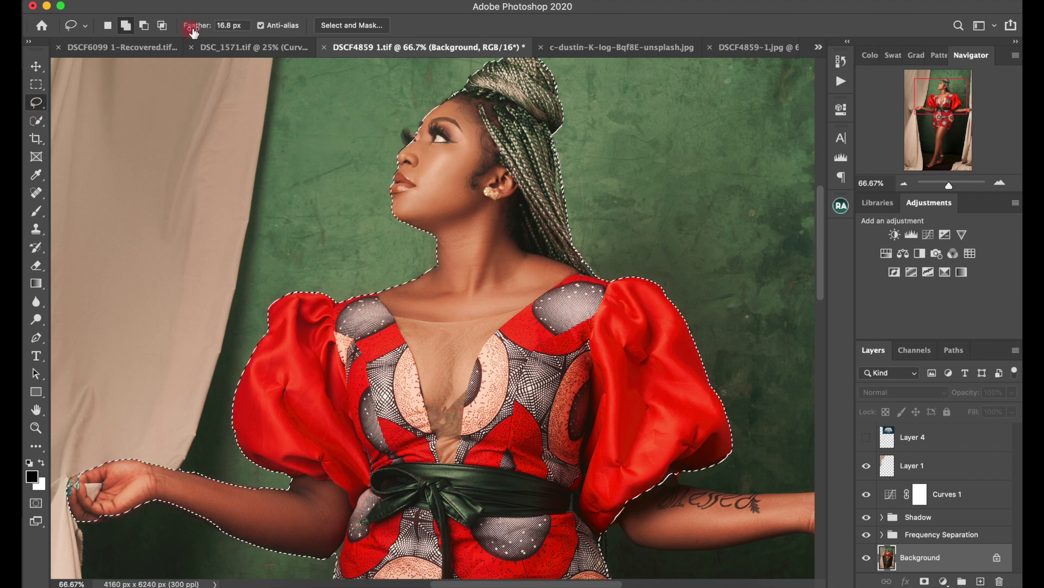
{"action": "mouse_move", "coordinate": [193, 32]}
{"action": "left_mouse_down"}
{"action": "mouse_move", "coordinate": [164, 32]}
{"action": "mouse_move", "coordinate": [183, 32]}
{"action": "left_mouse_up"}
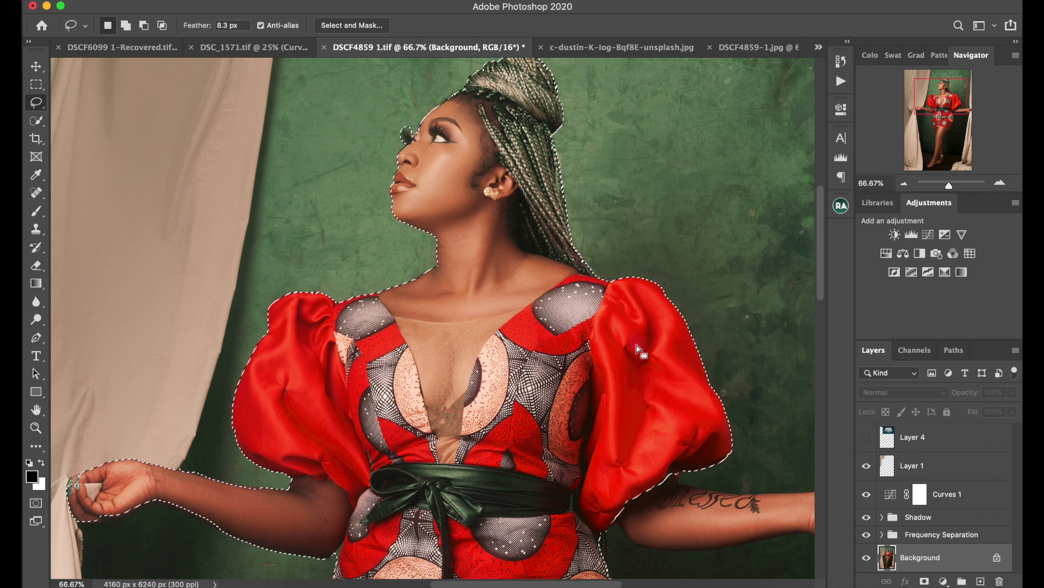
Zoom out to fit the whole portrait and target cloud Layer 4.
{"action": "left_click", "coordinate": [904, 184]}
{"action": "left_click", "coordinate": [905, 183]}
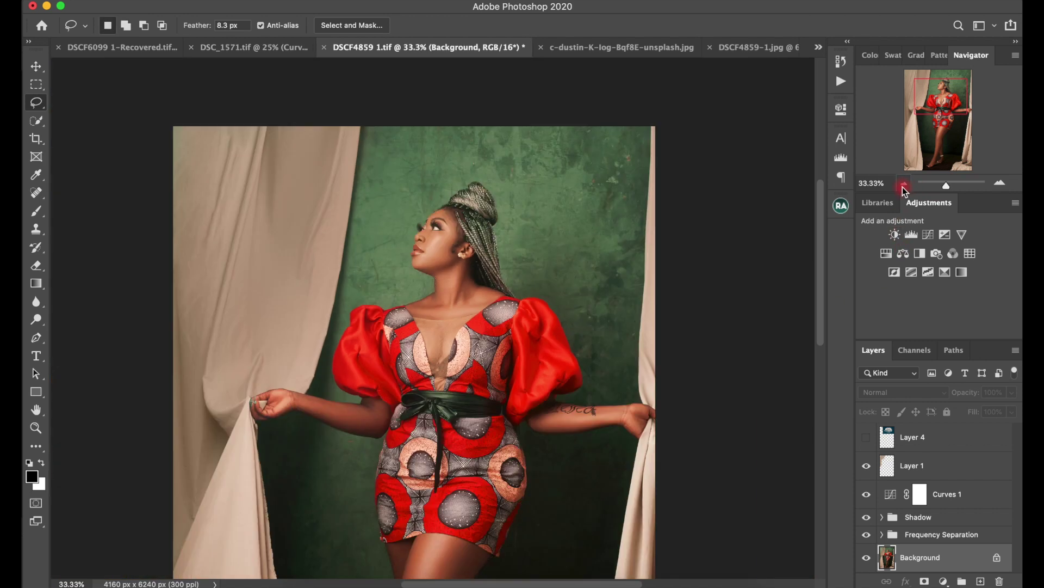
{"action": "left_click", "coordinate": [905, 184]}
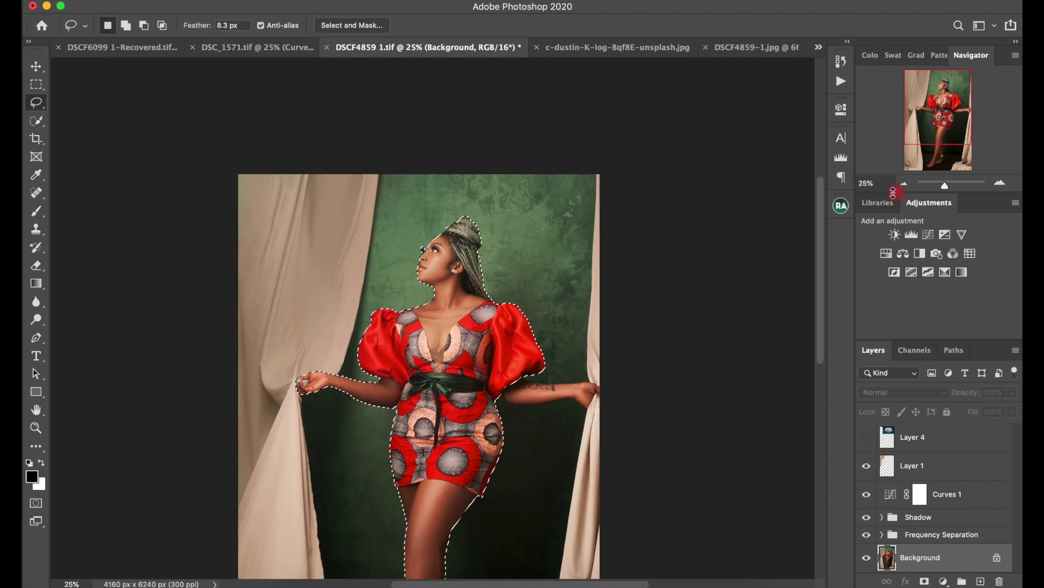
{"action": "left_click", "coordinate": [904, 184]}
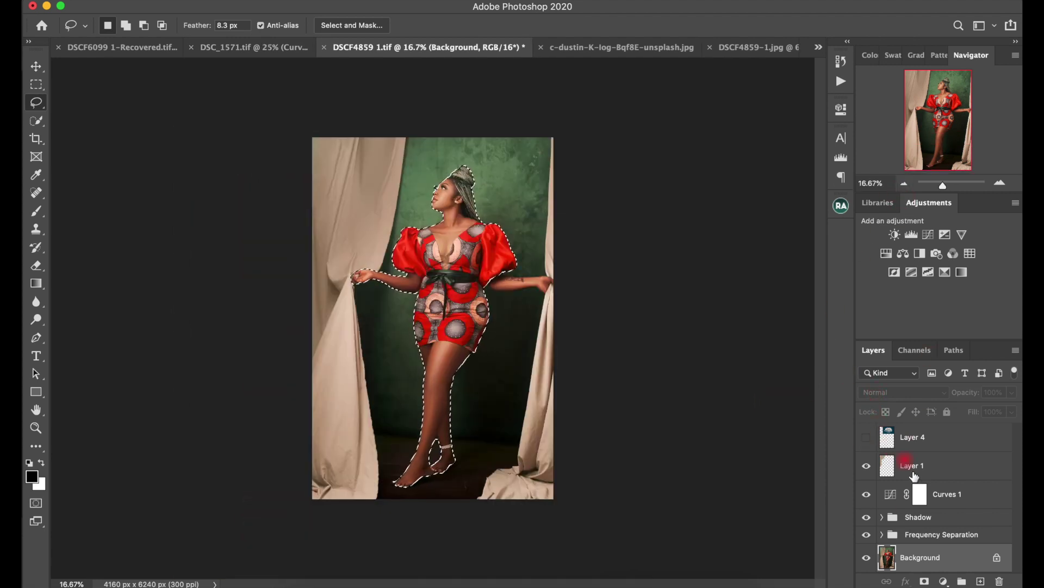
{"action": "left_click", "coordinate": [934, 440]}
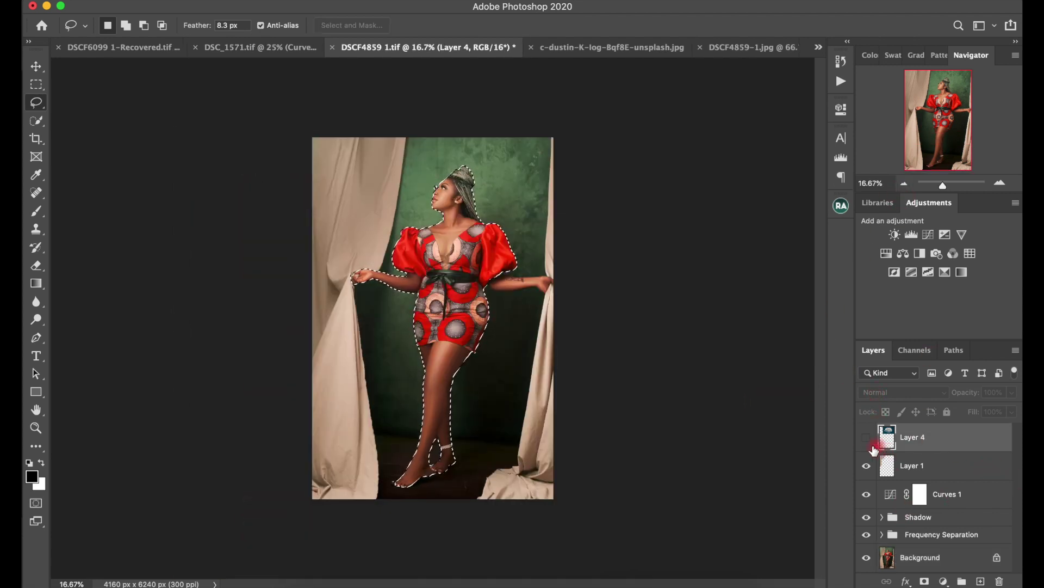
Invert the selection and add a mask to Layer 4, then hide it and select Background.
{"action": "left_click", "coordinate": [867, 438]}
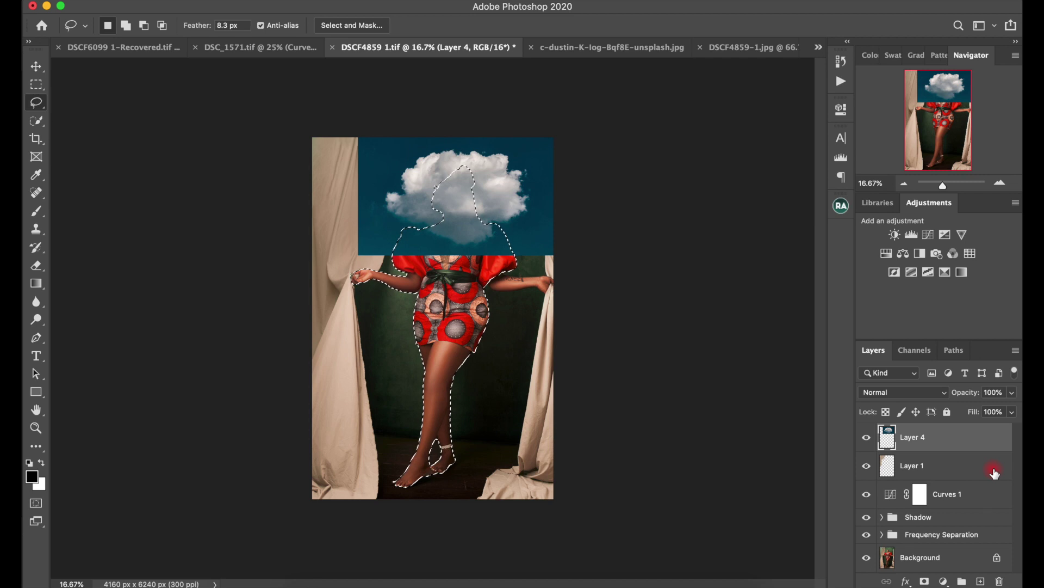
{"action": "key", "text": "super+shift+i"}
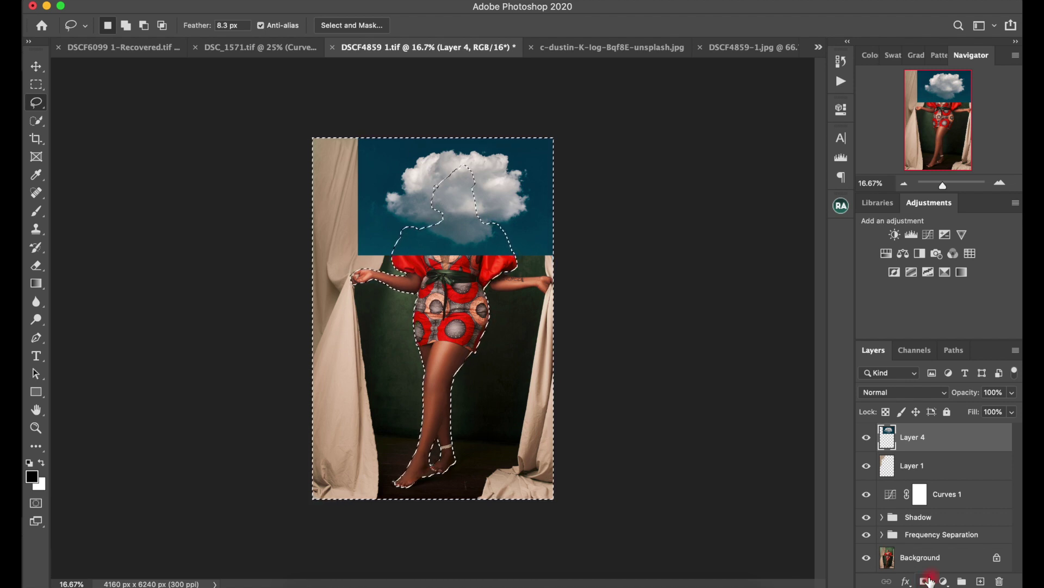
{"action": "left_click", "coordinate": [926, 581]}
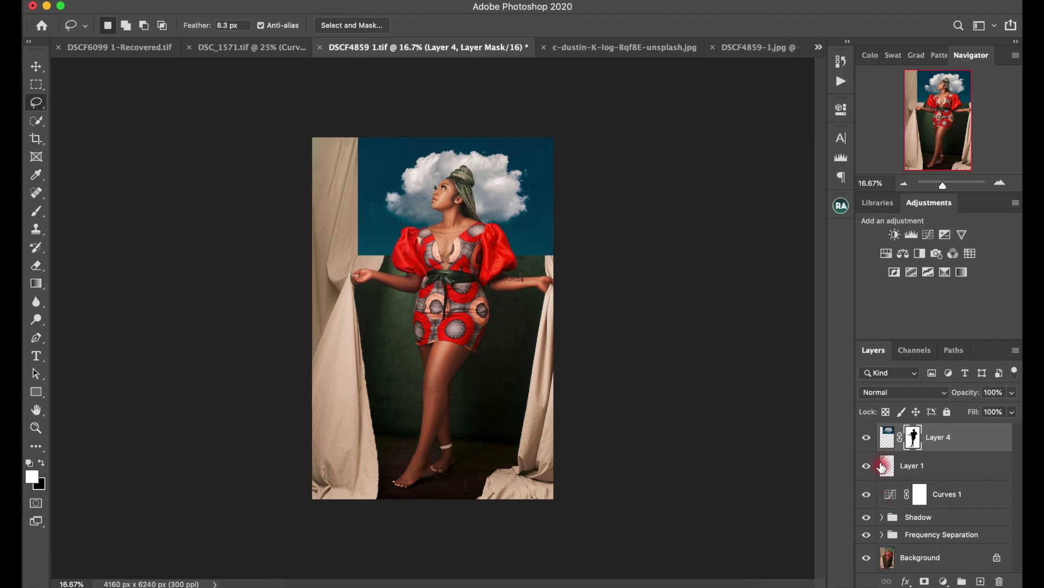
{"action": "left_click", "coordinate": [867, 442]}
{"action": "left_click", "coordinate": [917, 559]}
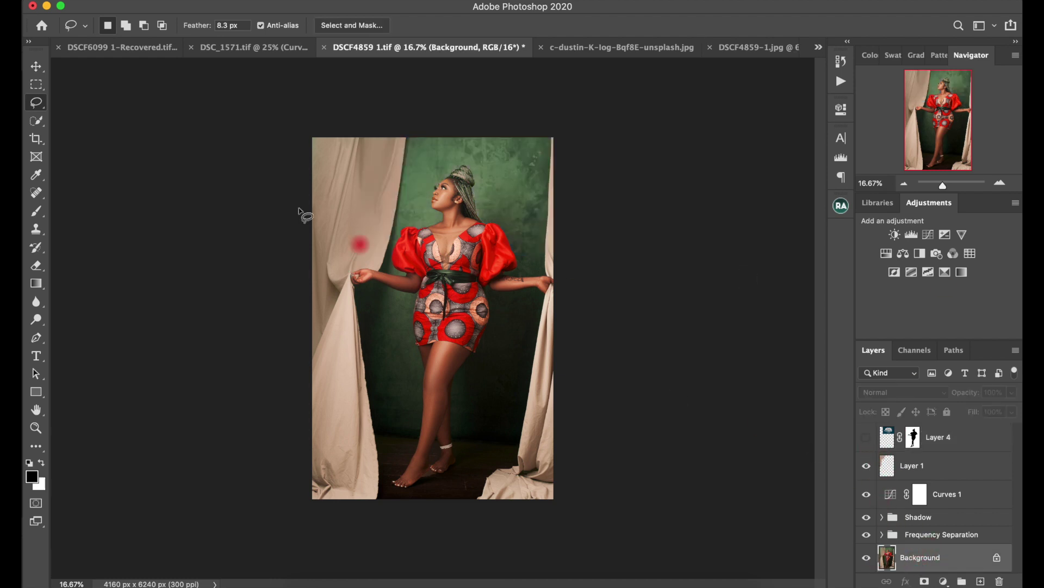
Select the left and right curtains with a size 175 Quick Selection brush.
{"action": "left_click", "coordinate": [35, 126]}
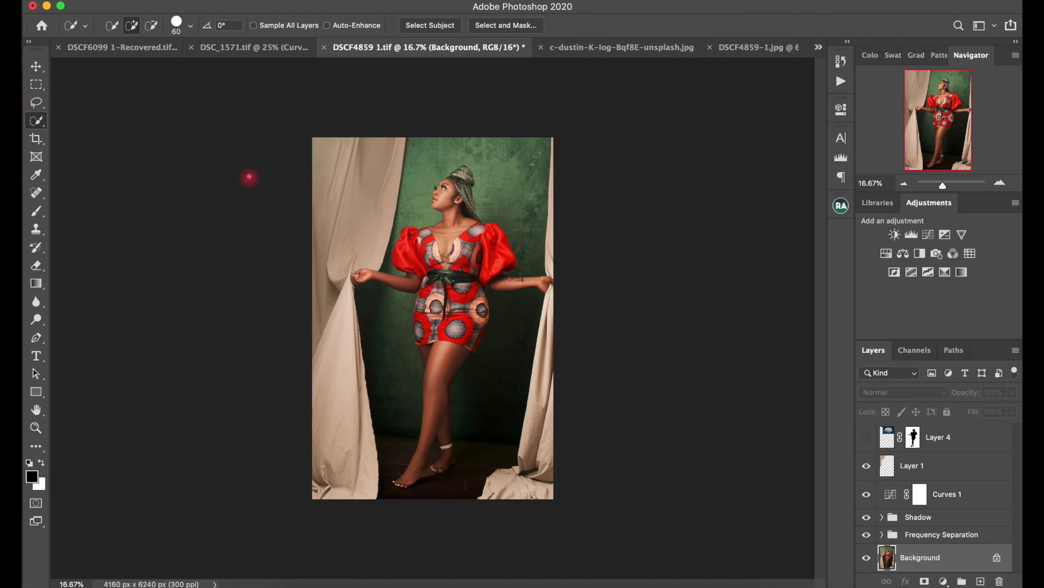
{"action": "key", "text": "]"}
{"action": "key", "text": "]"}
{"action": "key", "text": "]"}
{"action": "key", "text": "]"}
{"action": "key", "text": "]"}
{"action": "key", "text": "]"}
{"action": "key", "text": "]"}
{"action": "left_click_drag", "start_coordinate": [378, 156], "coordinate": [362, 214]}
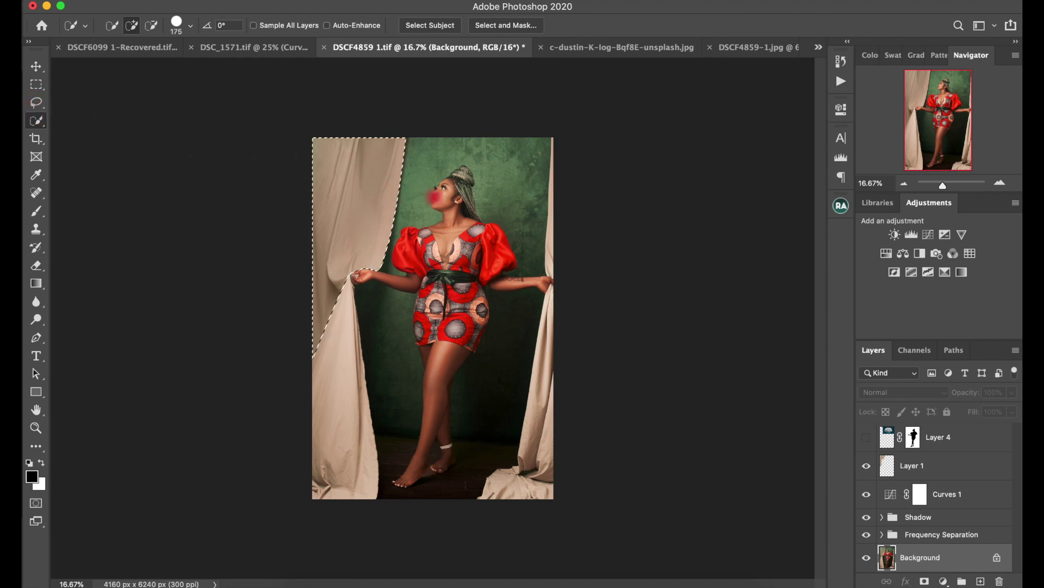
{"action": "mouse_move", "coordinate": [563, 217]}
{"action": "left_mouse_down"}
{"action": "mouse_move", "coordinate": [552, 252]}
{"action": "mouse_move", "coordinate": [550, 201]}
{"action": "left_mouse_up"}
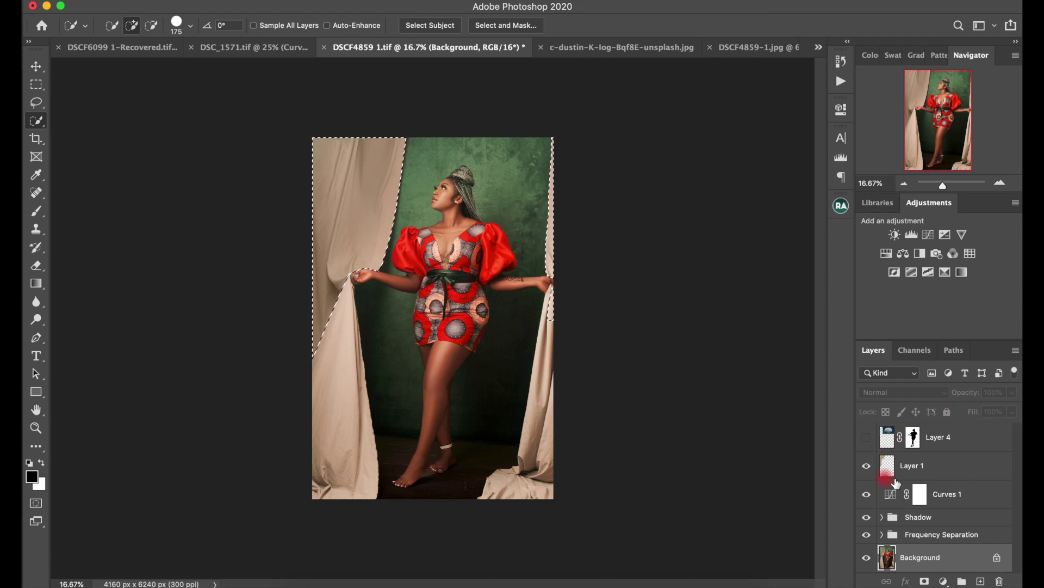
Target cloud Layer 4 in the Layers panel and make it visible again.
{"action": "left_click", "coordinate": [982, 474]}
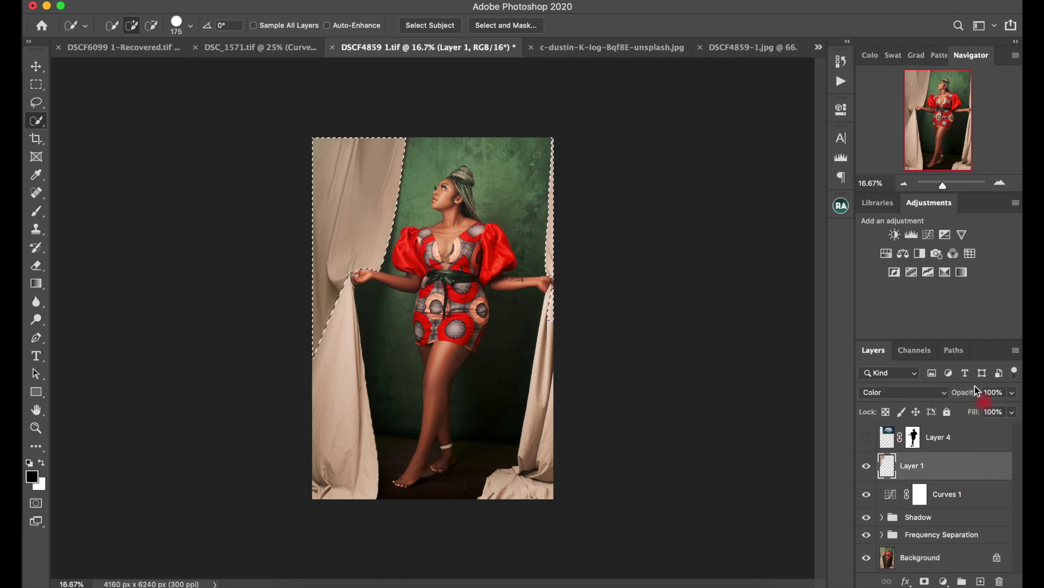
{"action": "left_click_drag", "start_coordinate": [944, 340], "coordinate": [943, 323]}
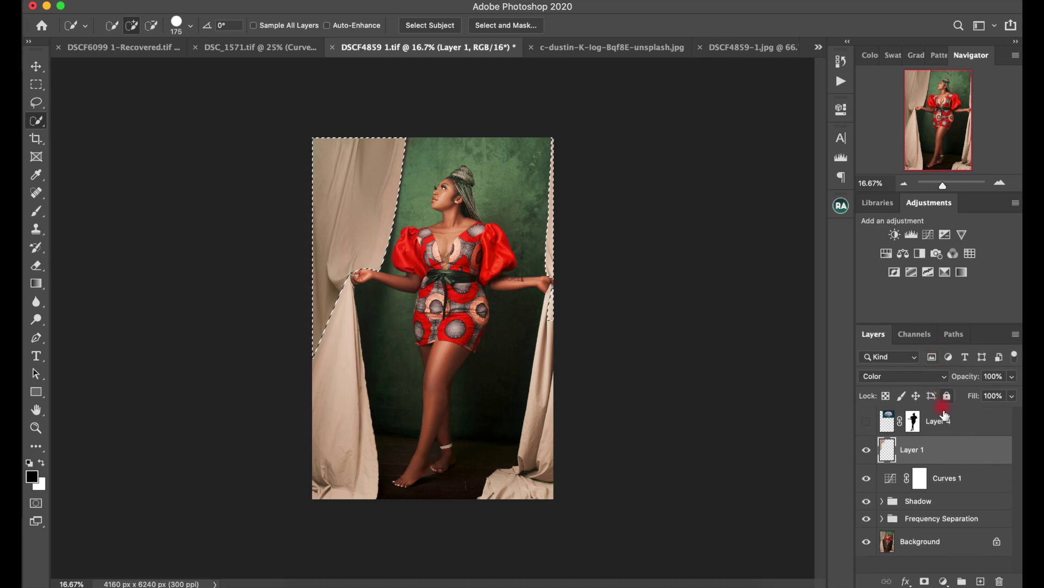
{"action": "left_click", "coordinate": [944, 421]}
{"action": "left_click", "coordinate": [868, 423]}
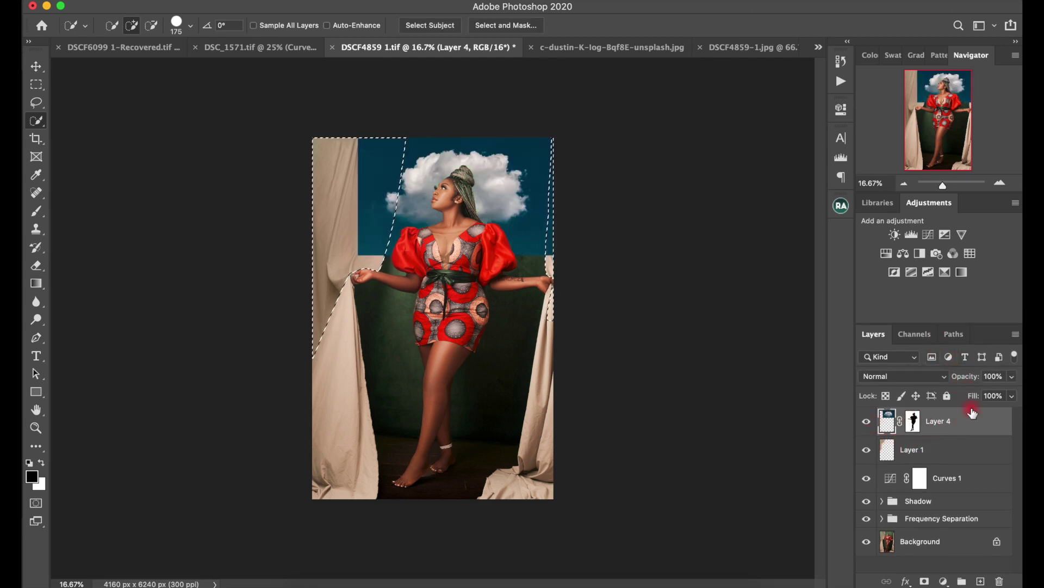
Choose the Brush, target Layer 4's mask, and reset colours to black over white.
{"action": "key", "text": "b"}
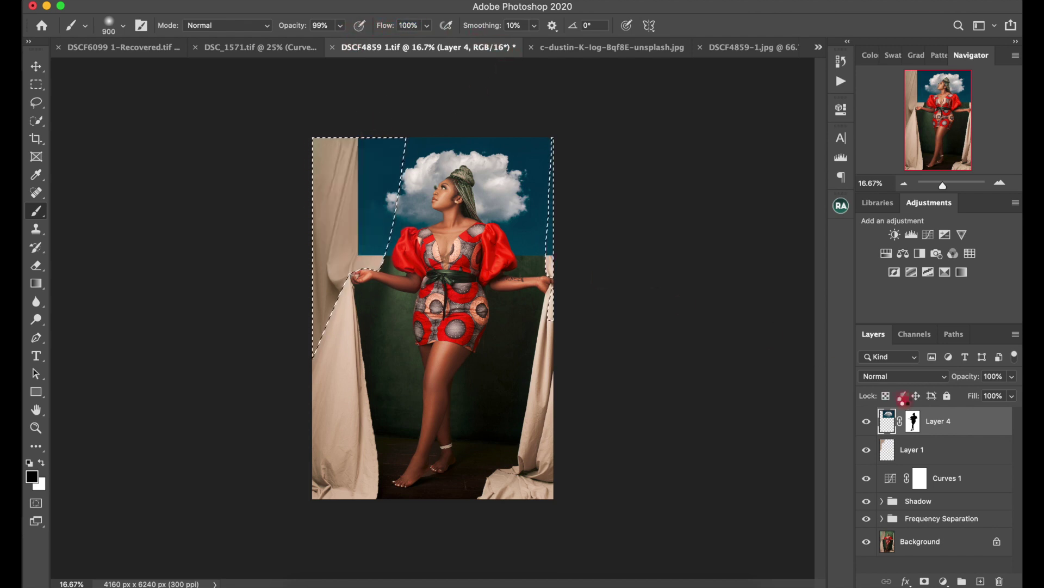
{"action": "left_click", "coordinate": [915, 428]}
{"action": "left_click", "coordinate": [913, 426]}
{"action": "left_click_drag", "start_coordinate": [912, 423], "coordinate": [908, 423]}
{"action": "key", "text": "x"}
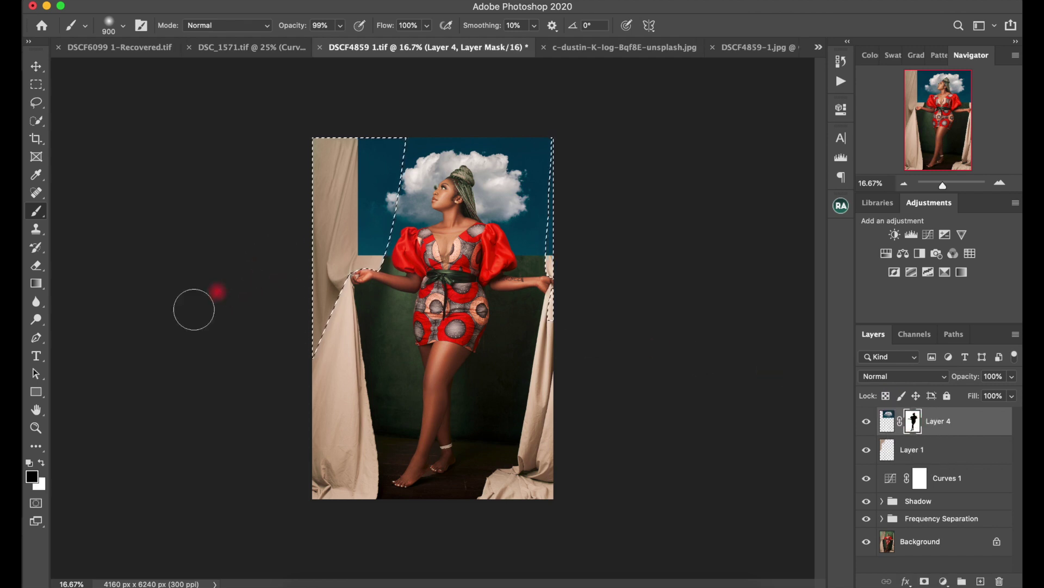
{"action": "left_click", "coordinate": [29, 462]}
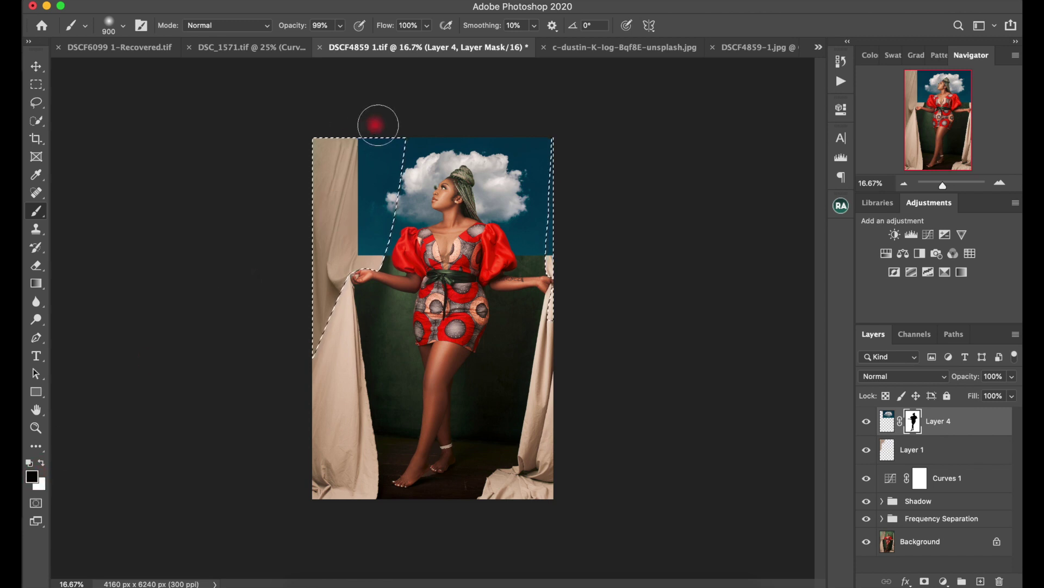
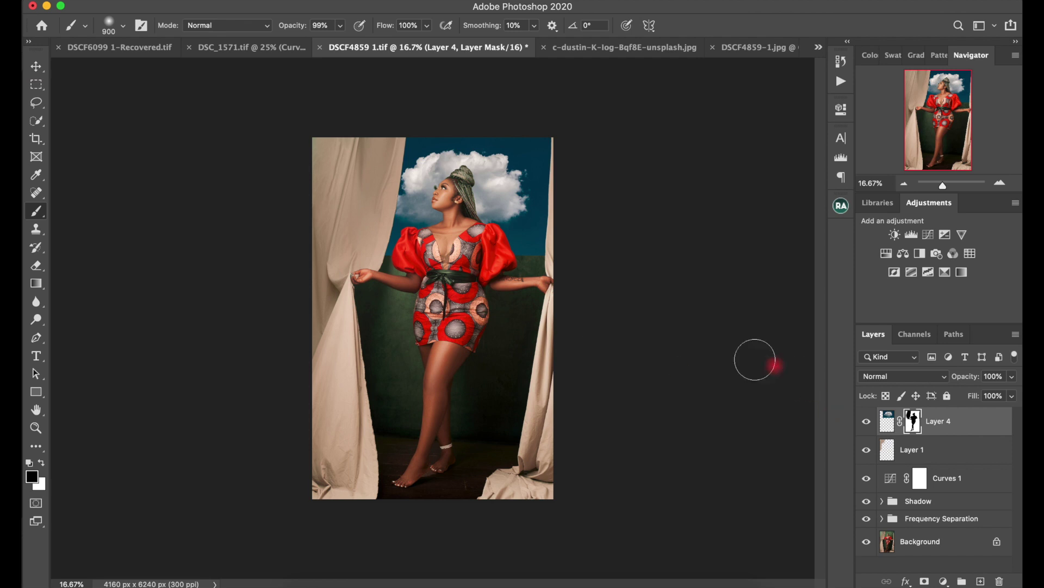
Target Layer 4's mask to finish painting black over the woman.
{"action": "left_click", "coordinate": [913, 424]}
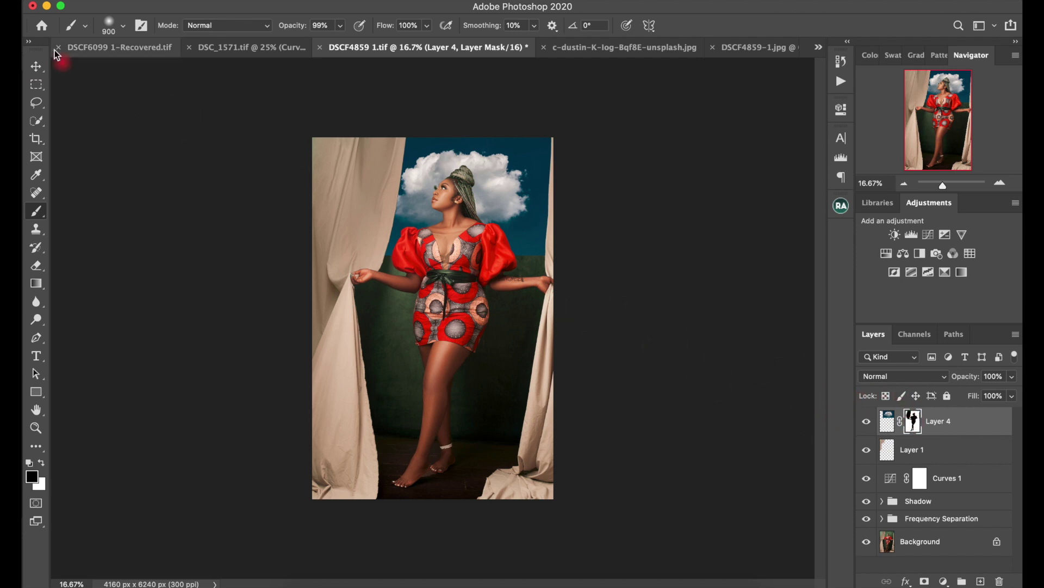
With the Move tool, unlink Layer 4's cloud from its mask and target the cloud image.
{"action": "left_click", "coordinate": [36, 66]}
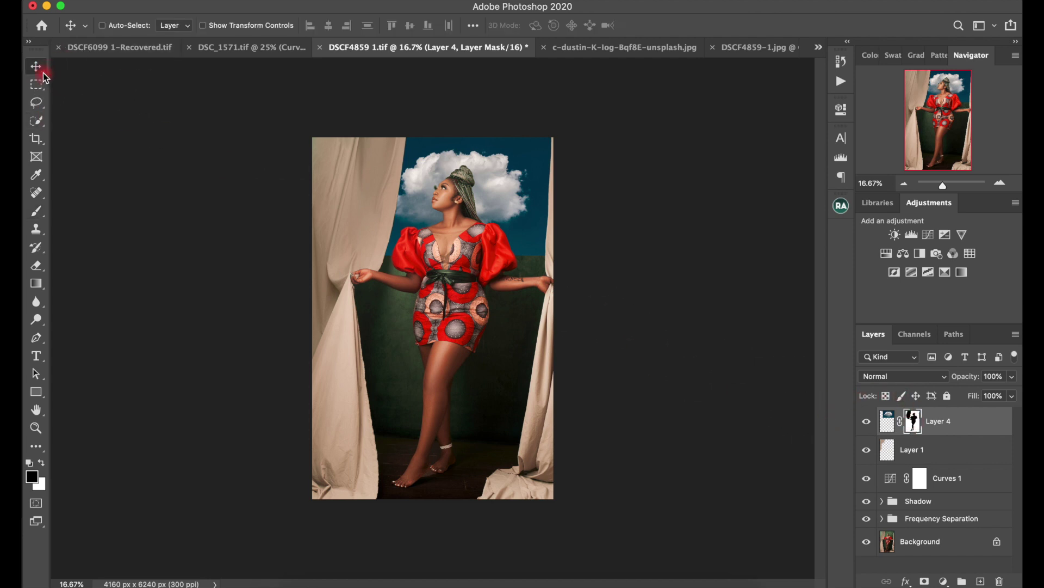
{"action": "left_click", "coordinate": [913, 427]}
{"action": "left_click", "coordinate": [902, 428]}
{"action": "left_click", "coordinate": [898, 432]}
{"action": "left_click", "coordinate": [931, 358]}
{"action": "left_click", "coordinate": [881, 430]}
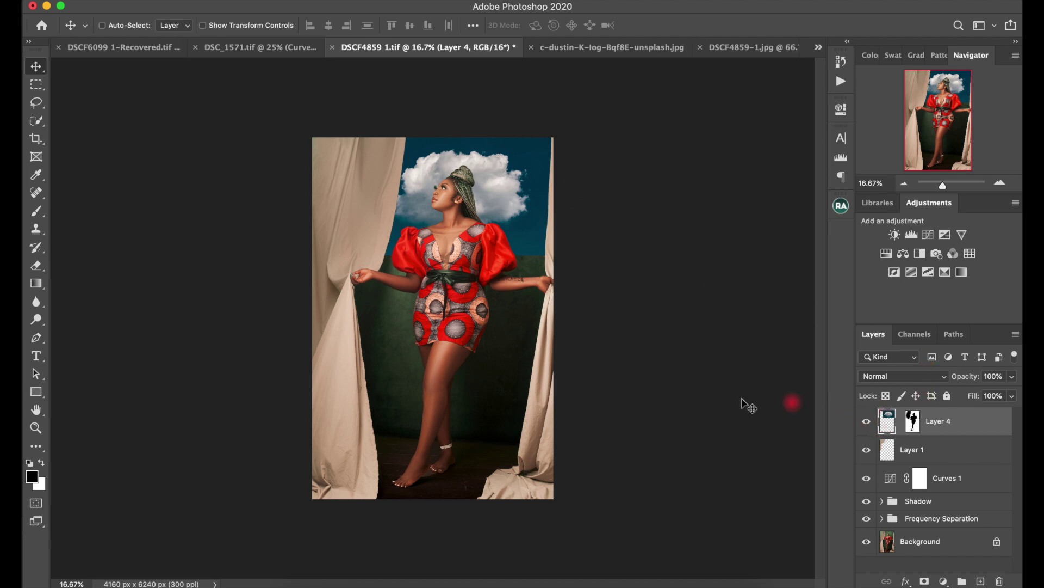
Scale the cloud to about 106.8%, shift it right and slightly up, and commit.
{"action": "key", "text": "super+t"}
{"action": "left_click_drag", "start_coordinate": [567, 255], "coordinate": [583, 264]}
{"action": "key", "text": "super+z"}
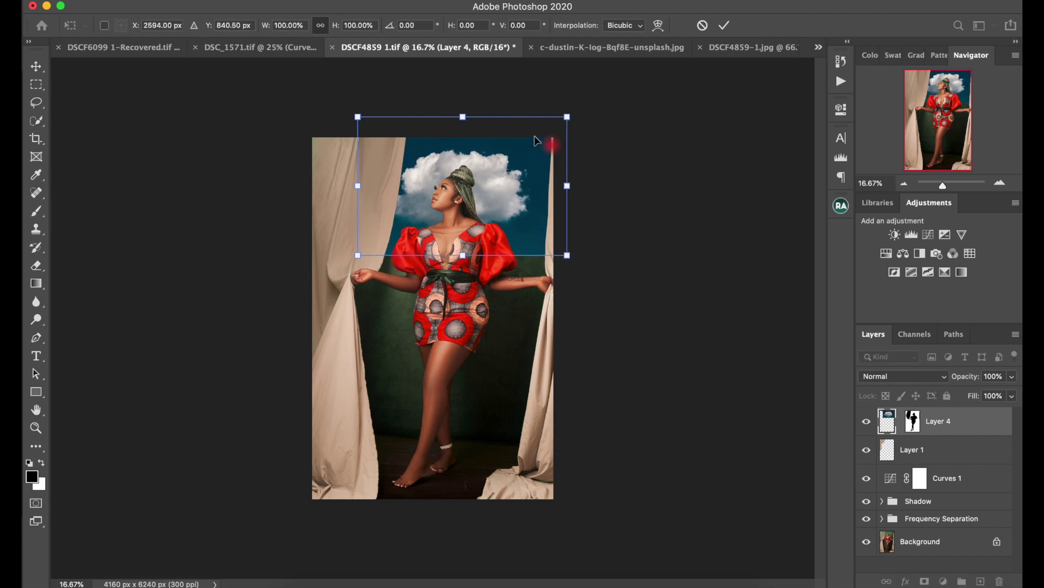
{"action": "left_click_drag", "start_coordinate": [567, 116], "coordinate": [582, 108]}
{"action": "left_click_drag", "start_coordinate": [510, 176], "coordinate": [471, 174]}
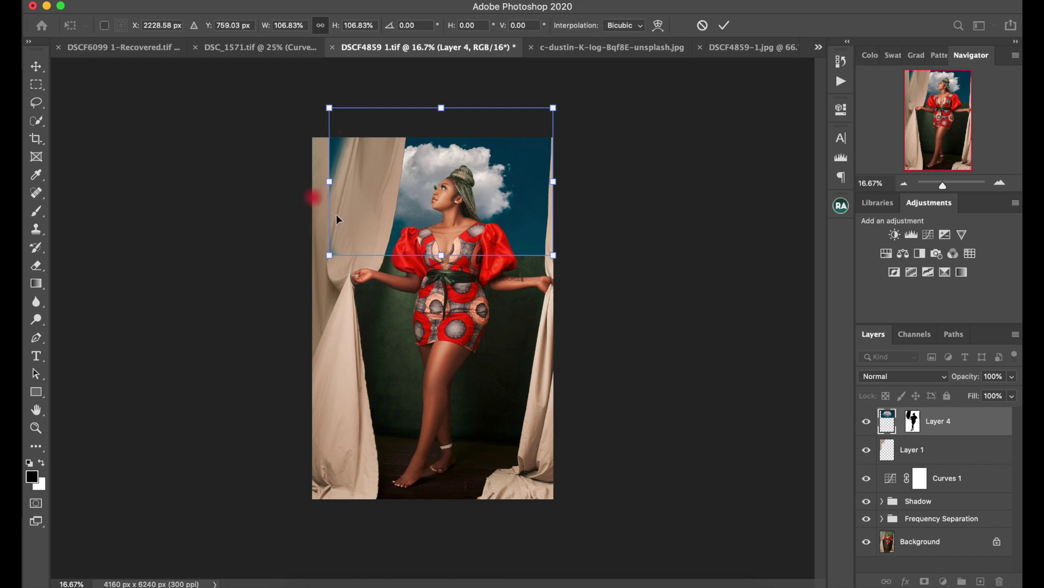
{"action": "left_click_drag", "start_coordinate": [500, 175], "coordinate": [534, 177]}
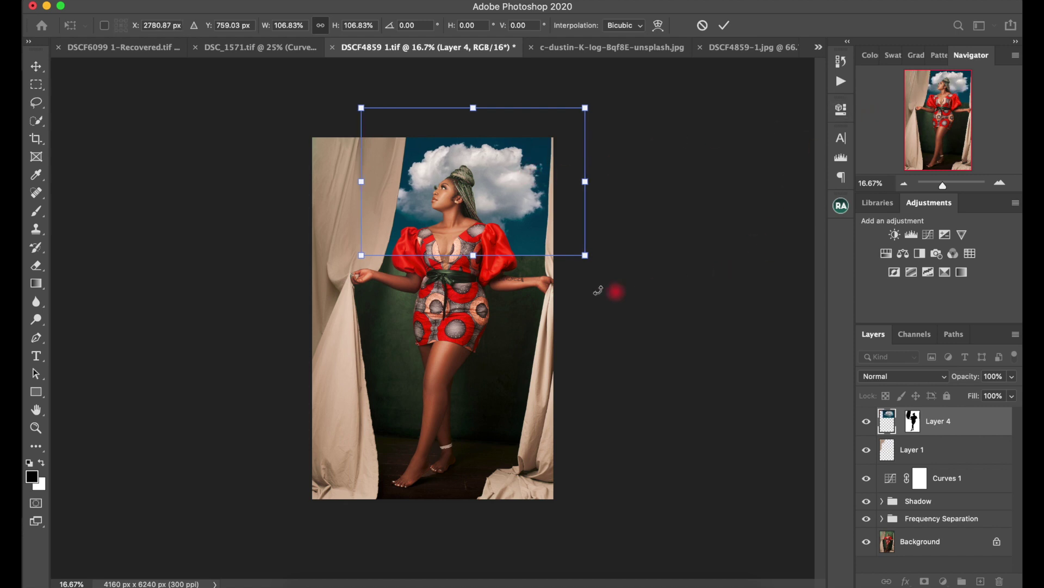
{"action": "key", "text": "Up"}
{"action": "key", "text": "Up"}
{"action": "key", "text": "Up"}
{"action": "key", "text": "Up"}
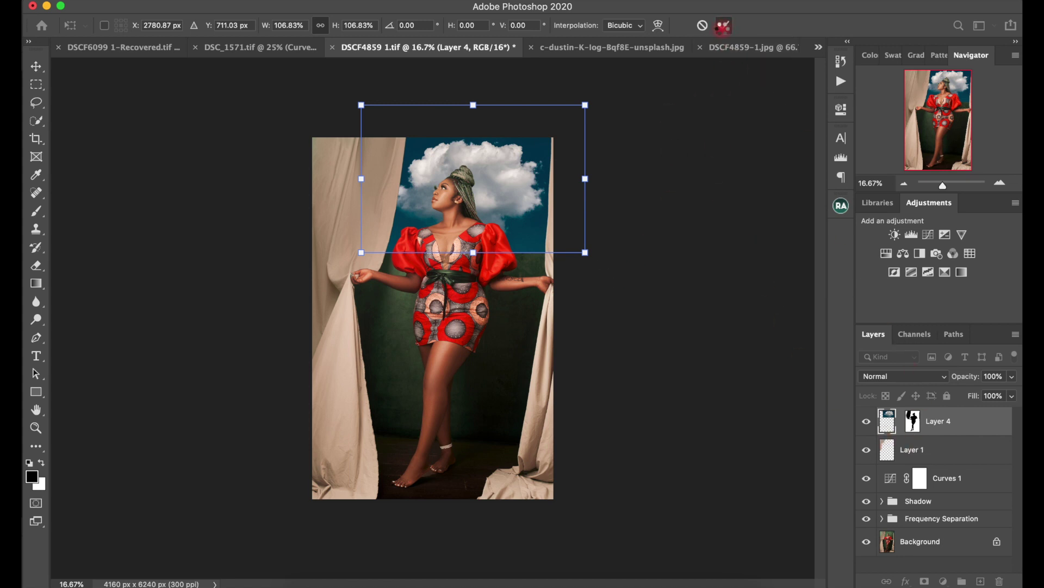
{"action": "left_click", "coordinate": [723, 25]}
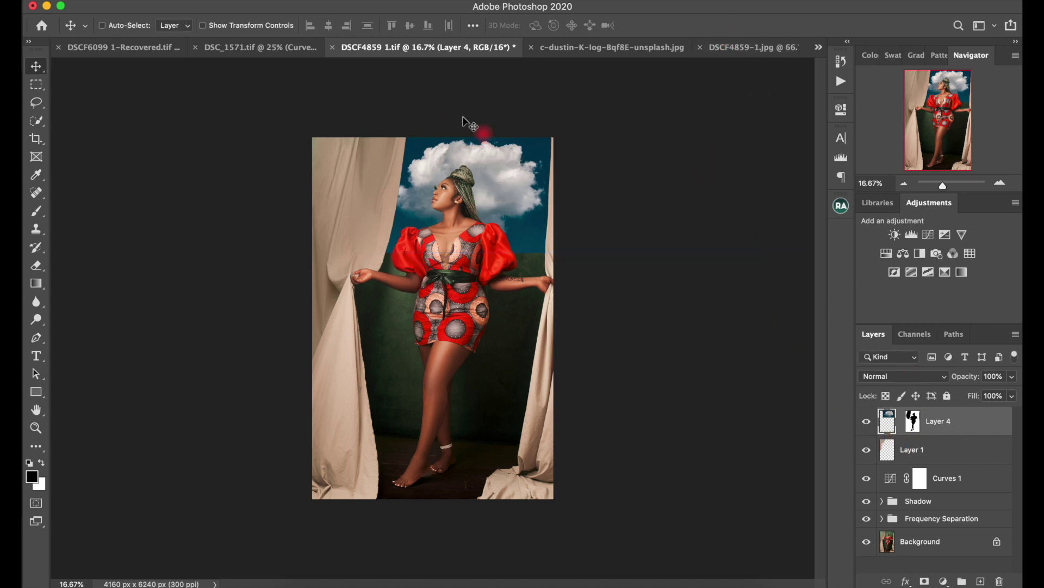
Choose the Gradient tool, target Layer 4's mask and relink it to the cloud.
{"action": "left_click_drag", "start_coordinate": [473, 278], "coordinate": [468, 186]}
{"action": "left_click", "coordinate": [36, 285]}
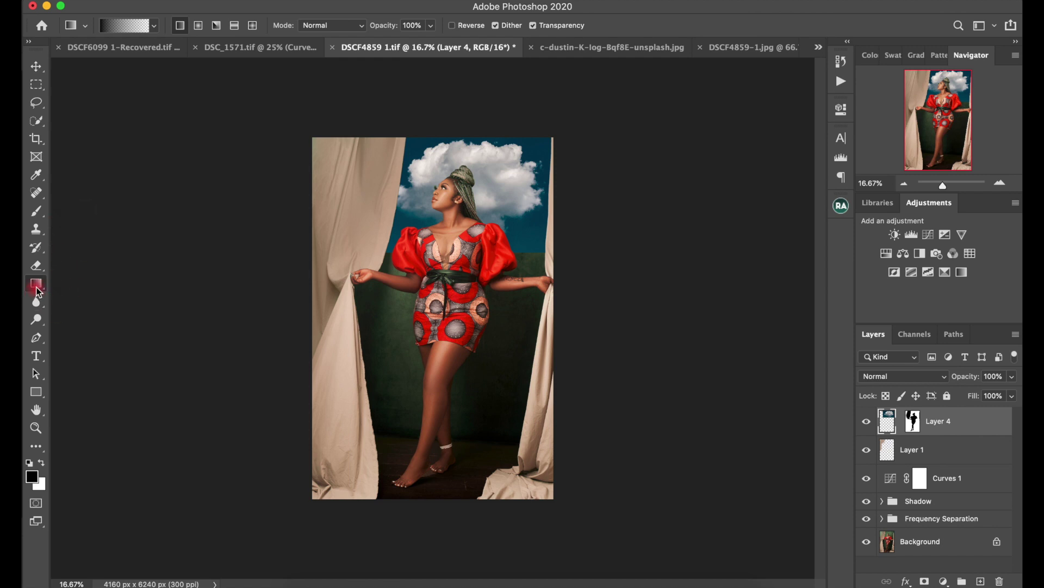
{"action": "left_click", "coordinate": [908, 422]}
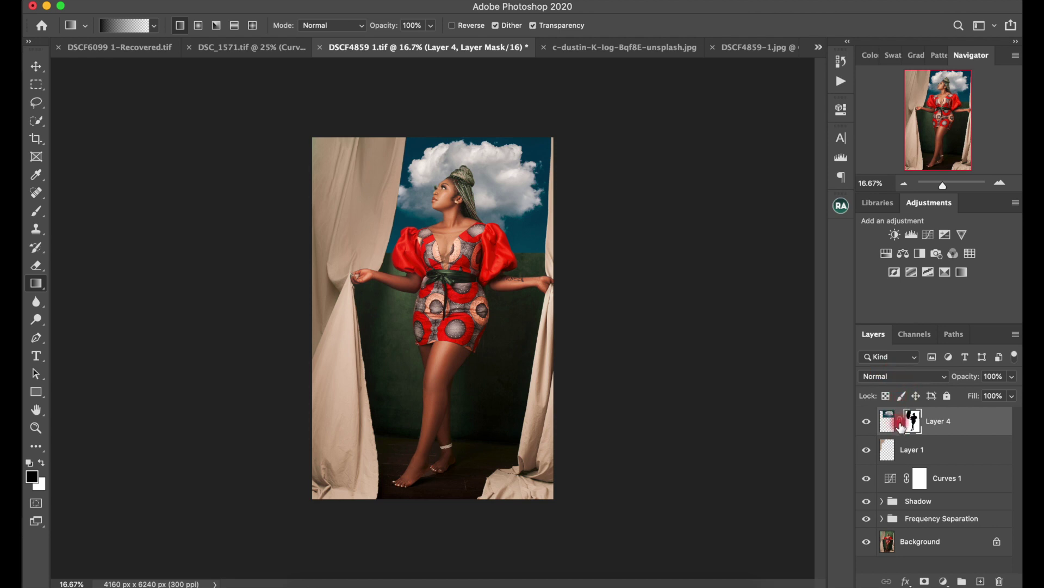
{"action": "left_click", "coordinate": [899, 423]}
{"action": "left_click", "coordinate": [908, 423]}
Drag black-to-white gradients upward on the mask to fade the cloud's base into the backdrop.
{"action": "left_click_drag", "start_coordinate": [458, 383], "coordinate": [454, 228]}
{"action": "left_click_drag", "start_coordinate": [461, 403], "coordinate": [460, 202]}
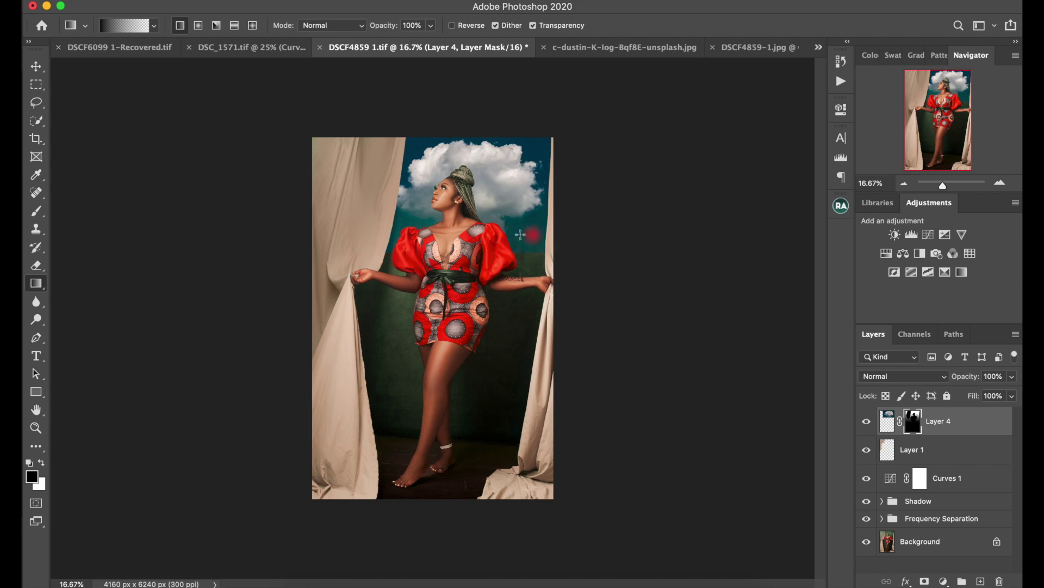
{"action": "left_click_drag", "start_coordinate": [527, 379], "coordinate": [537, 198]}
{"action": "left_click_drag", "start_coordinate": [499, 391], "coordinate": [488, 184]}
{"action": "left_click_drag", "start_coordinate": [490, 347], "coordinate": [476, 122]}
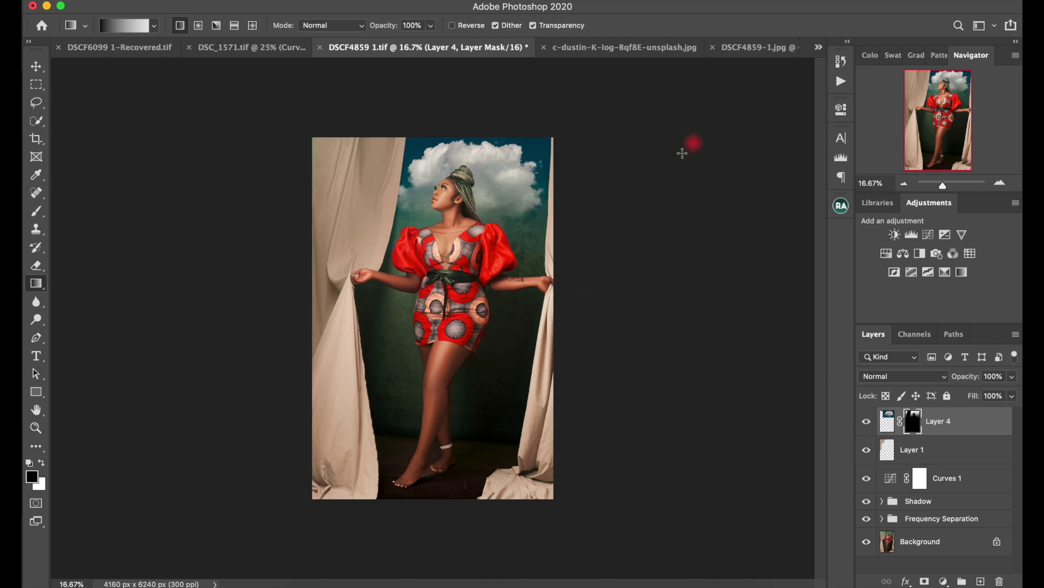
{"action": "key", "text": "super+z"}
{"action": "left_click_drag", "start_coordinate": [491, 354], "coordinate": [490, 231]}
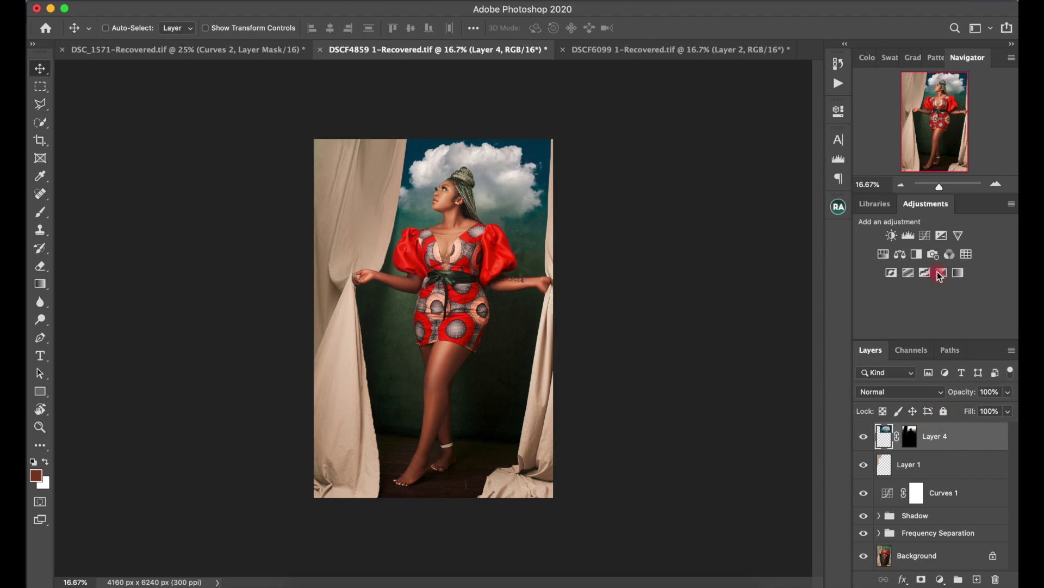
Add a clipped Hue/Saturation layer setting Cyans to Hue -130, Saturation -83, then select Layer 4.
{"action": "left_click", "coordinate": [884, 256]}
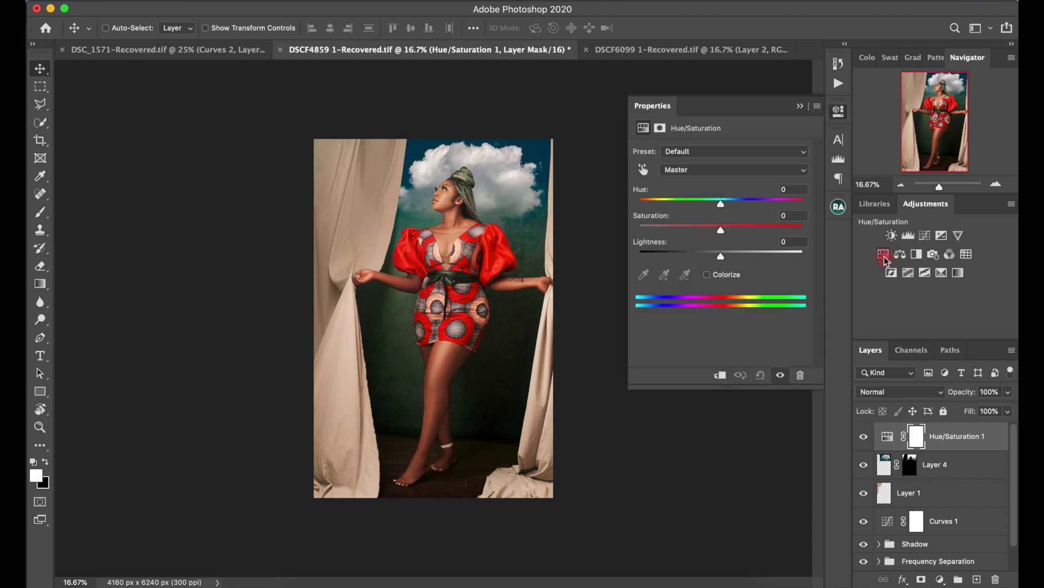
{"action": "left_click", "coordinate": [720, 378]}
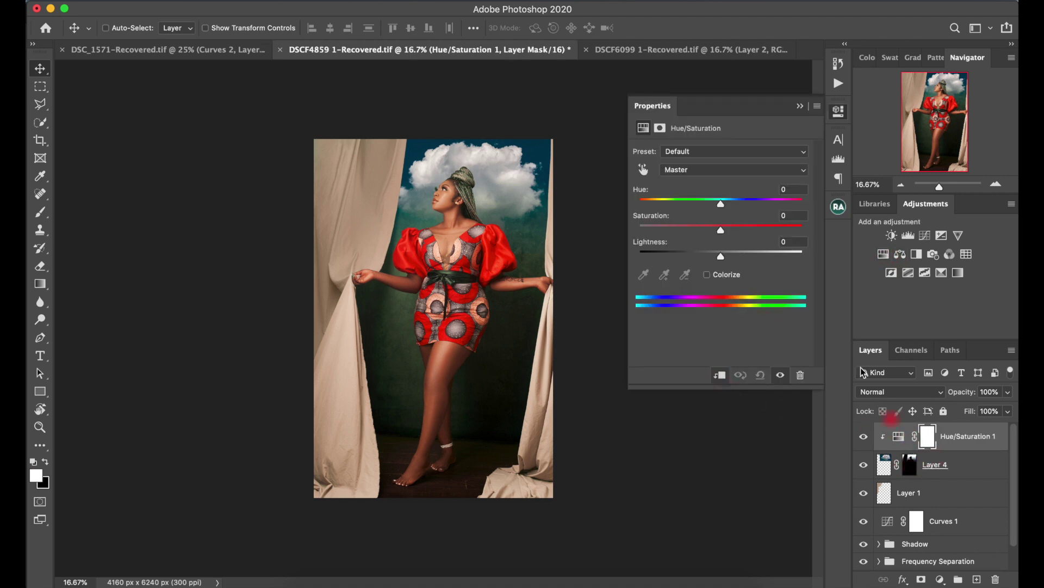
{"action": "left_click", "coordinate": [644, 170]}
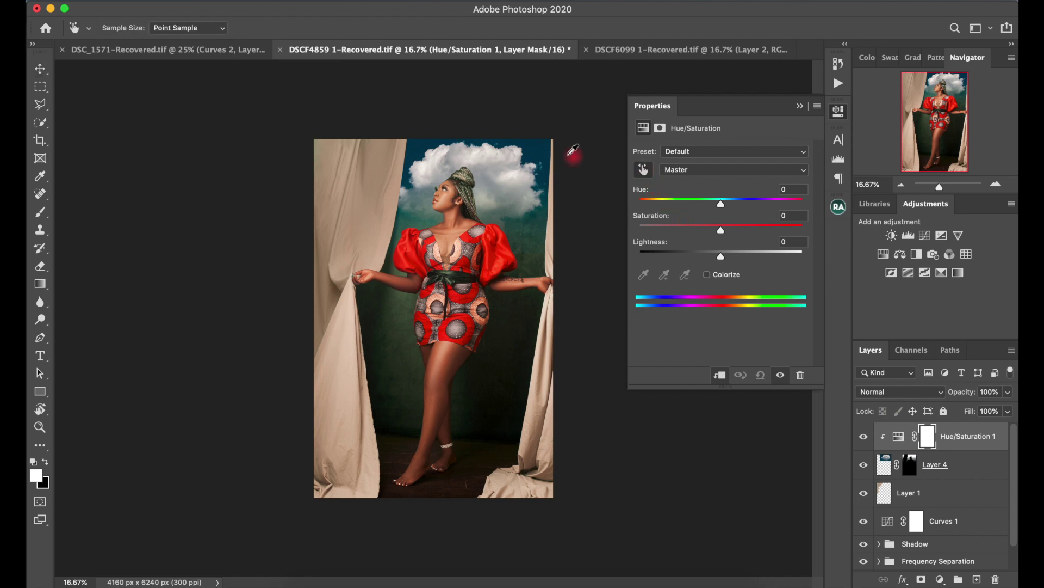
{"action": "left_click", "coordinate": [541, 146]}
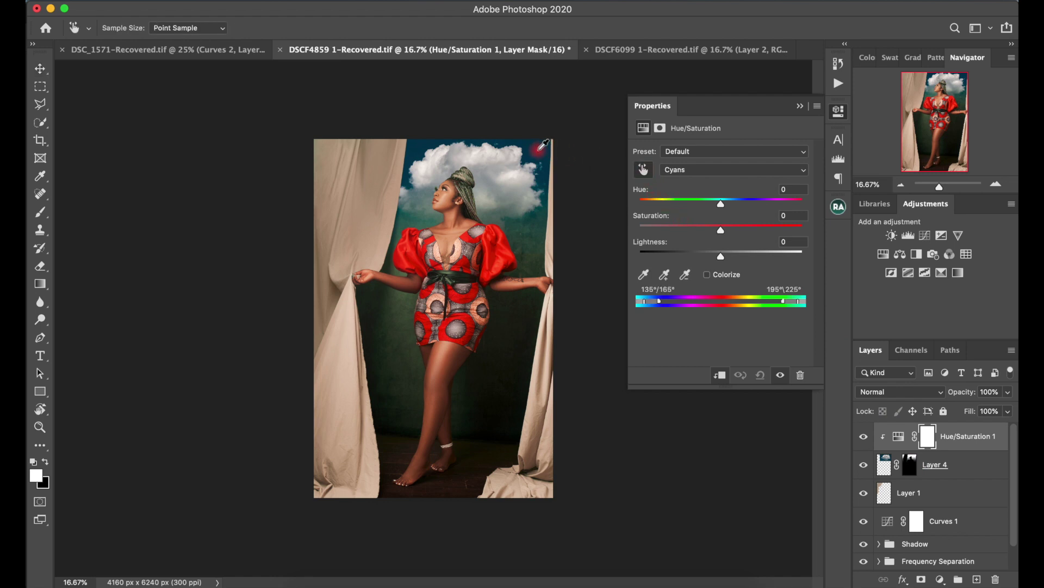
{"action": "left_click", "coordinate": [664, 170]}
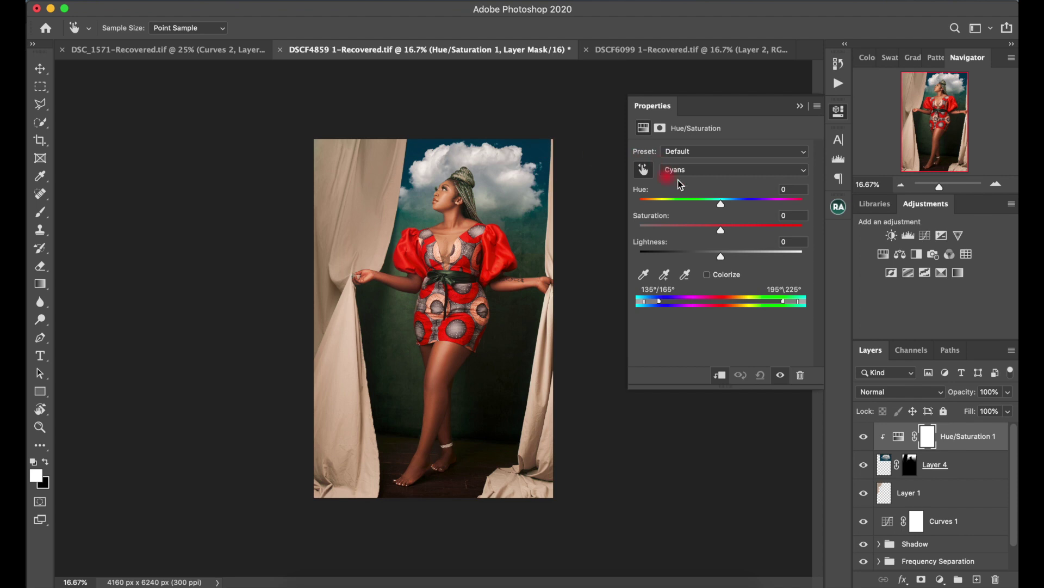
{"action": "left_click_drag", "start_coordinate": [719, 208], "coordinate": [673, 206]}
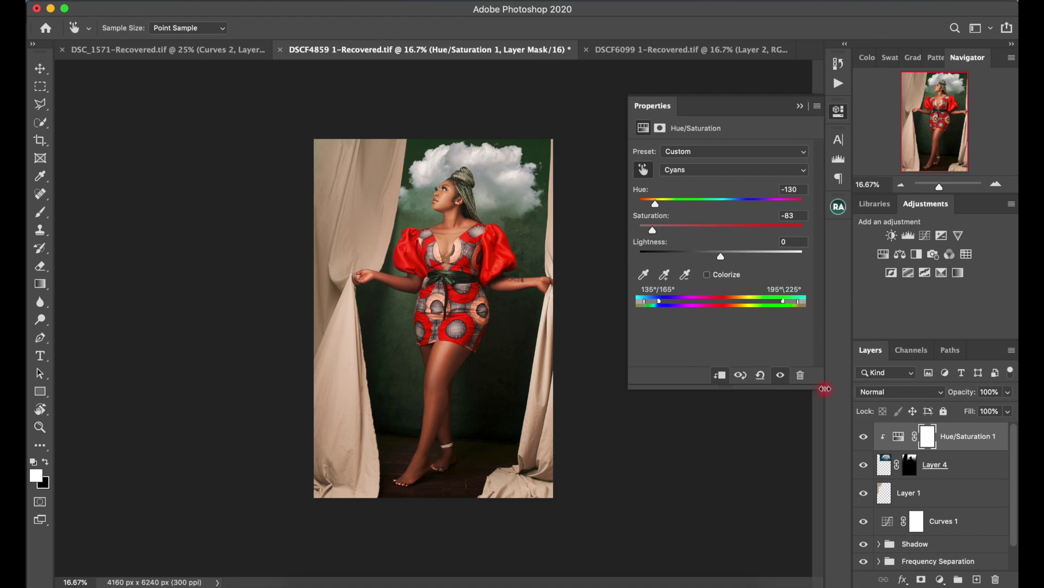
{"action": "left_click", "coordinate": [966, 472]}
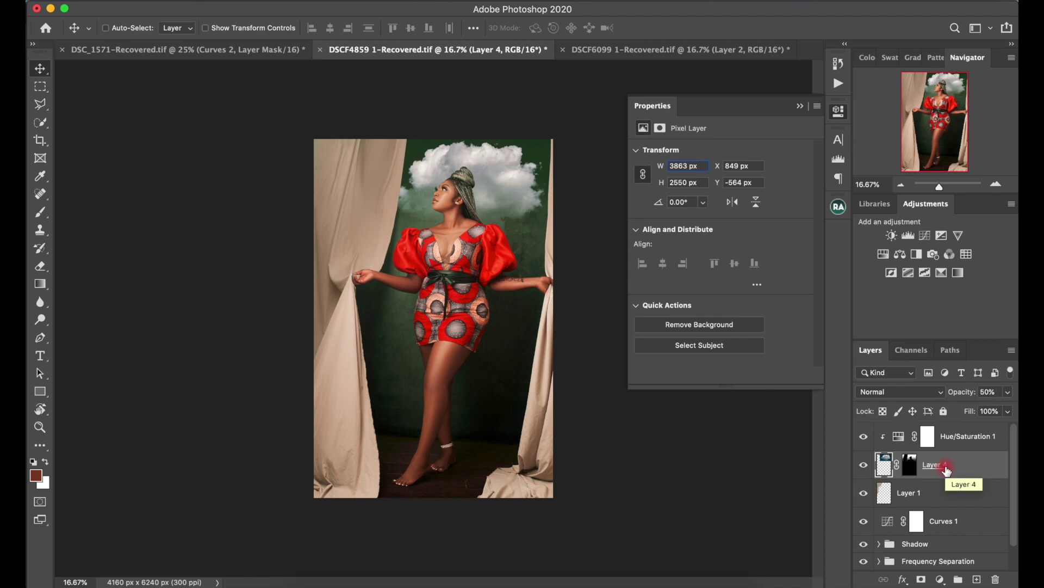
Set Layer 4's opacity to 40%, check Hue/Saturation 1, and select Layer 4's mask.
{"action": "key", "text": "5"}
{"action": "key", "text": "4"}
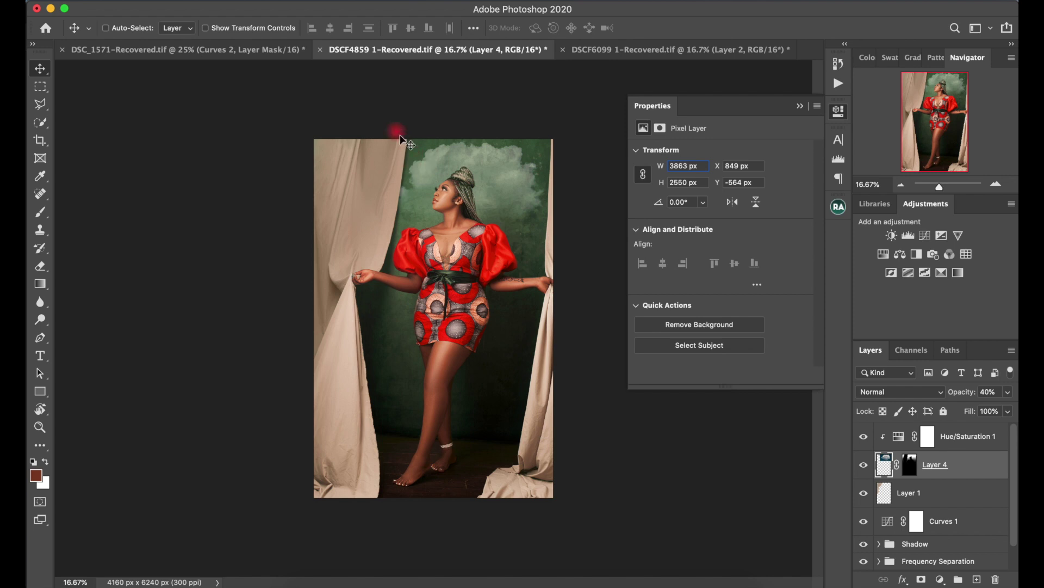
{"action": "left_click", "coordinate": [987, 439]}
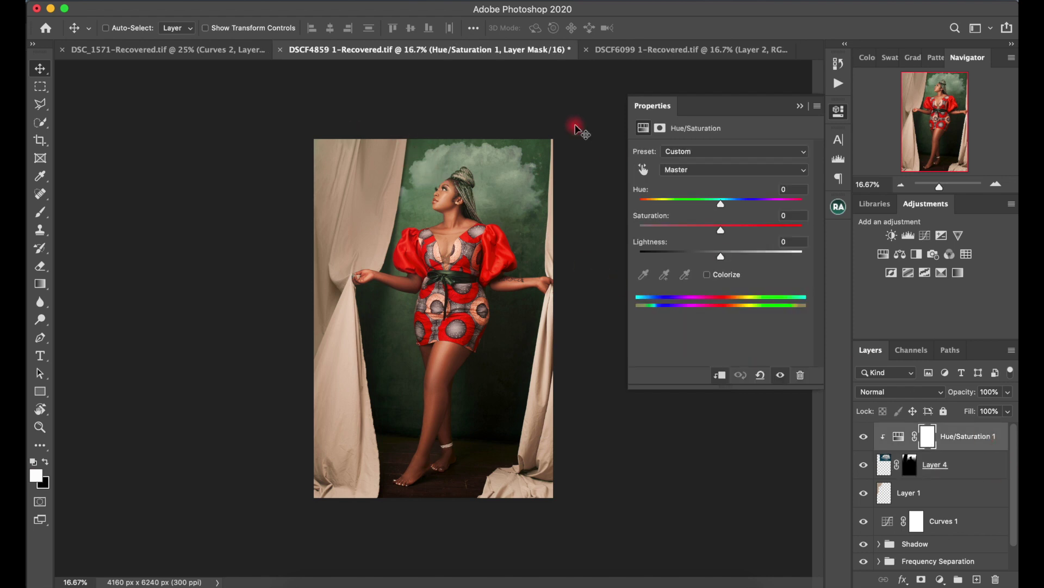
{"action": "left_click", "coordinate": [917, 465]}
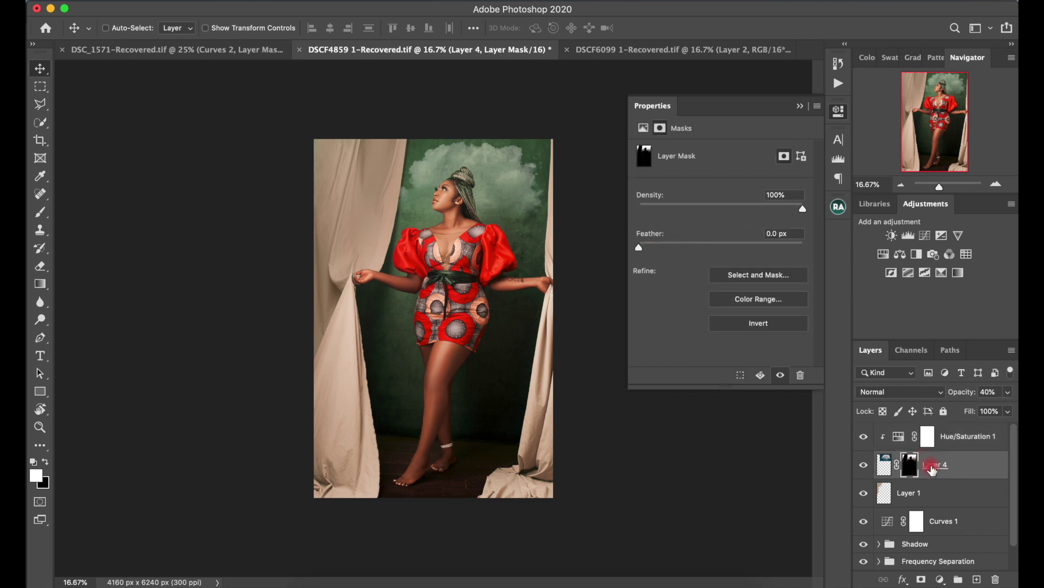
Add a new layer and set up the Gradient tool with black Foreground to Transparent.
{"action": "left_click", "coordinate": [978, 579]}
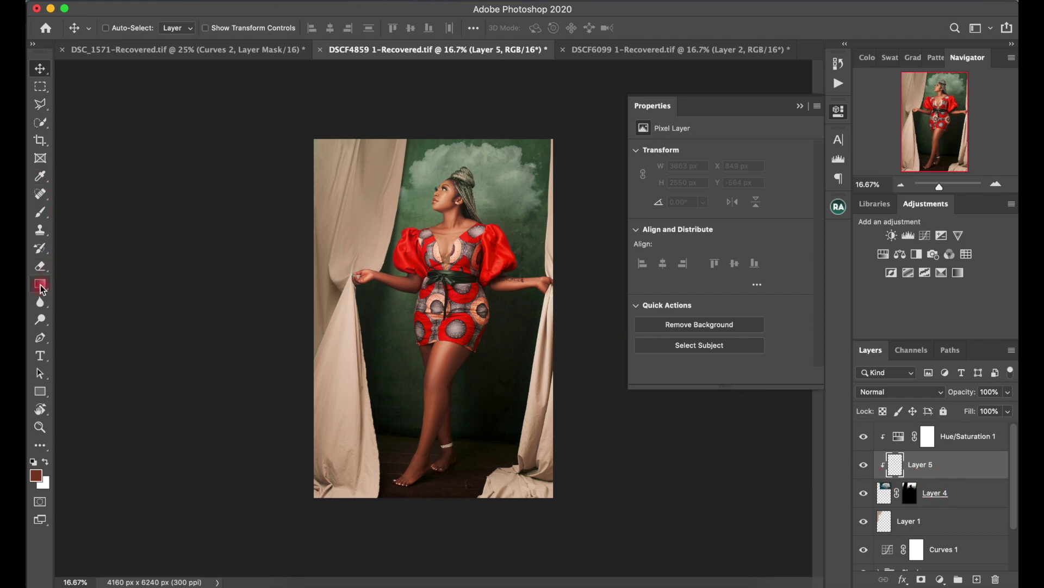
{"action": "left_click", "coordinate": [41, 287]}
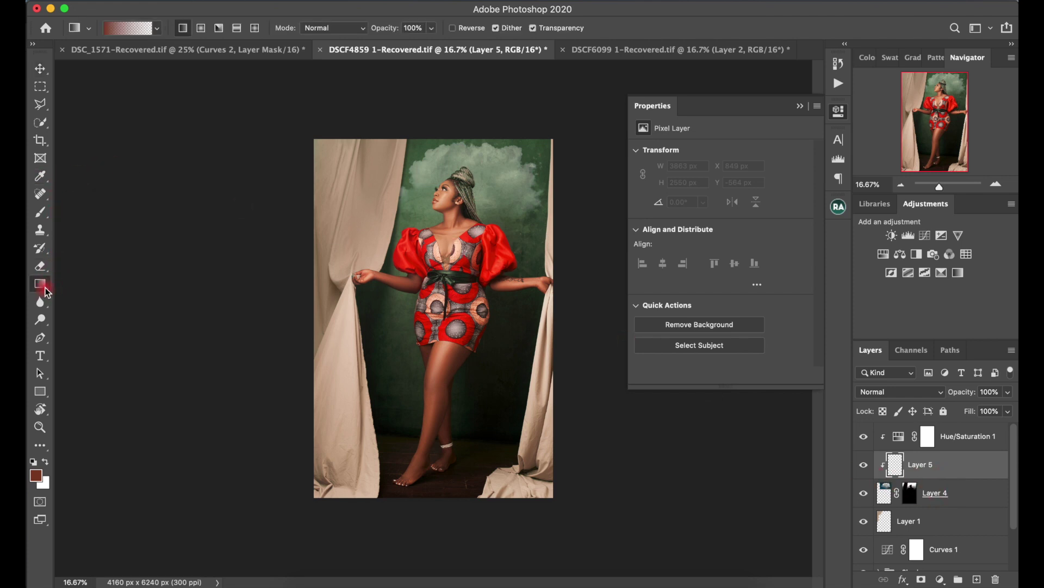
{"action": "key", "text": "d"}
{"action": "key", "text": "d"}
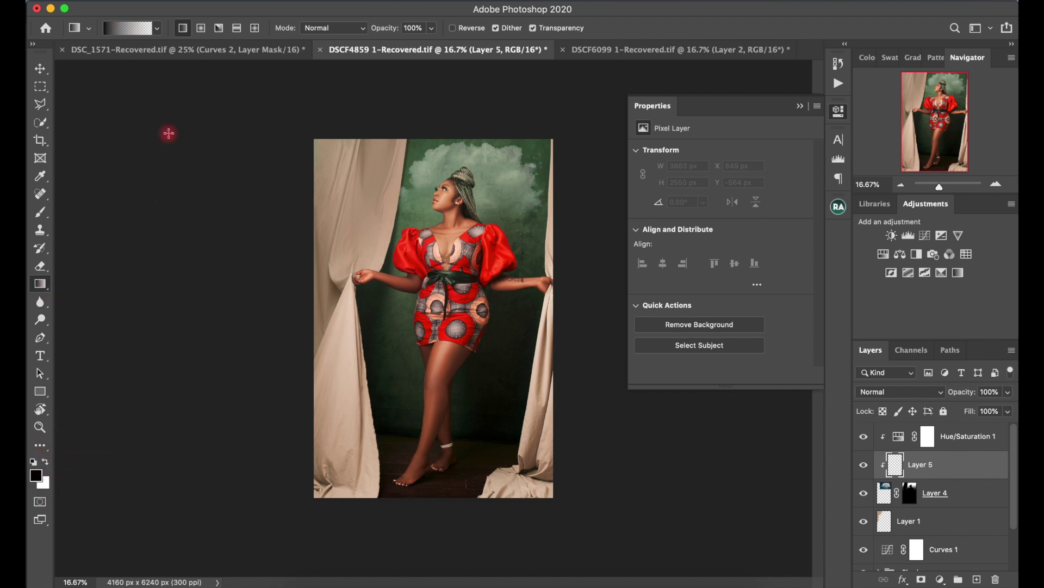
{"action": "left_click", "coordinate": [118, 30]}
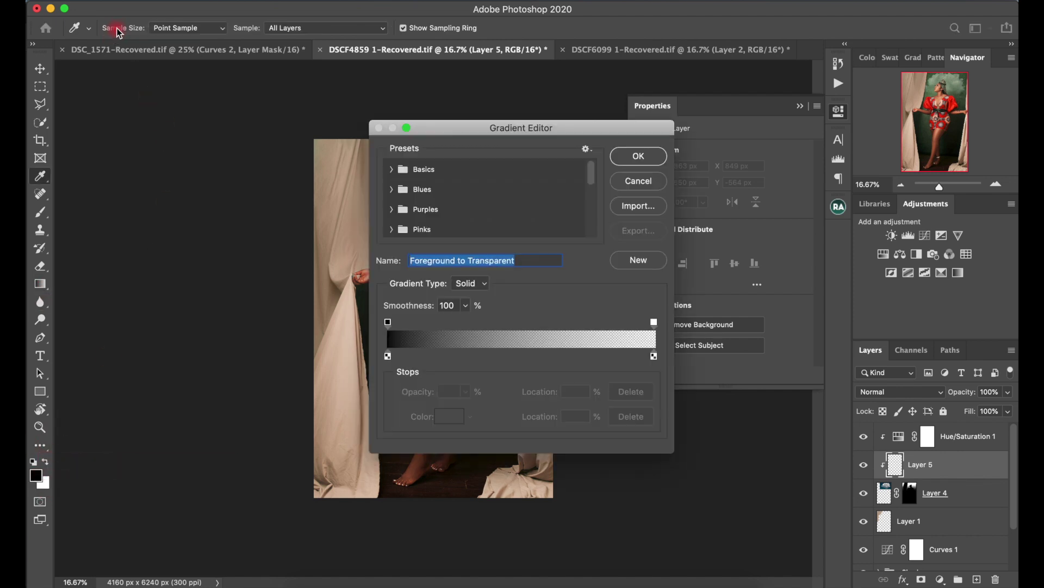
{"action": "left_click", "coordinate": [640, 183]}
{"action": "left_click", "coordinate": [157, 29]}
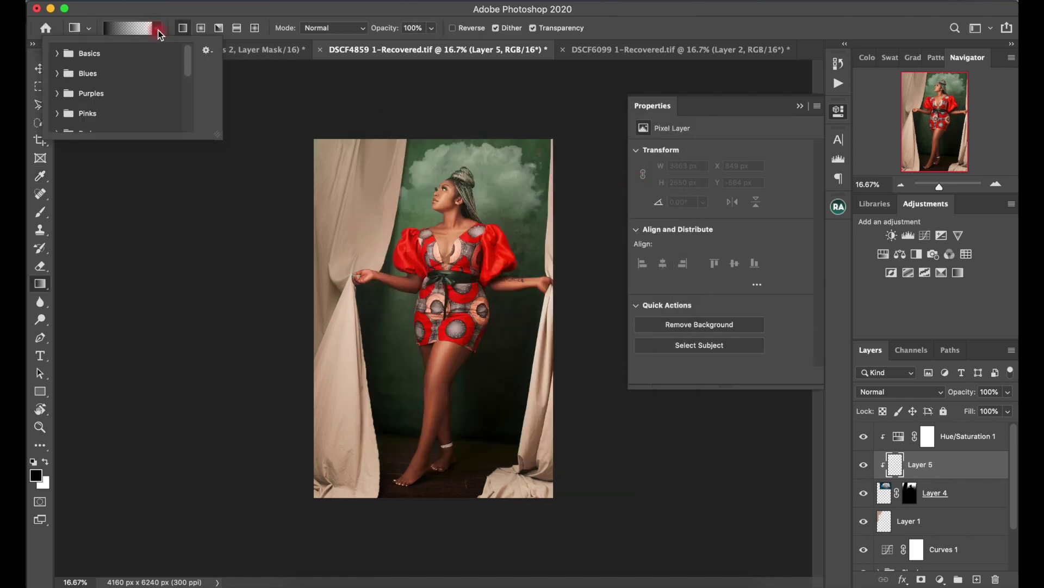
{"action": "left_click", "coordinate": [164, 11]}
{"action": "left_click", "coordinate": [90, 30]}
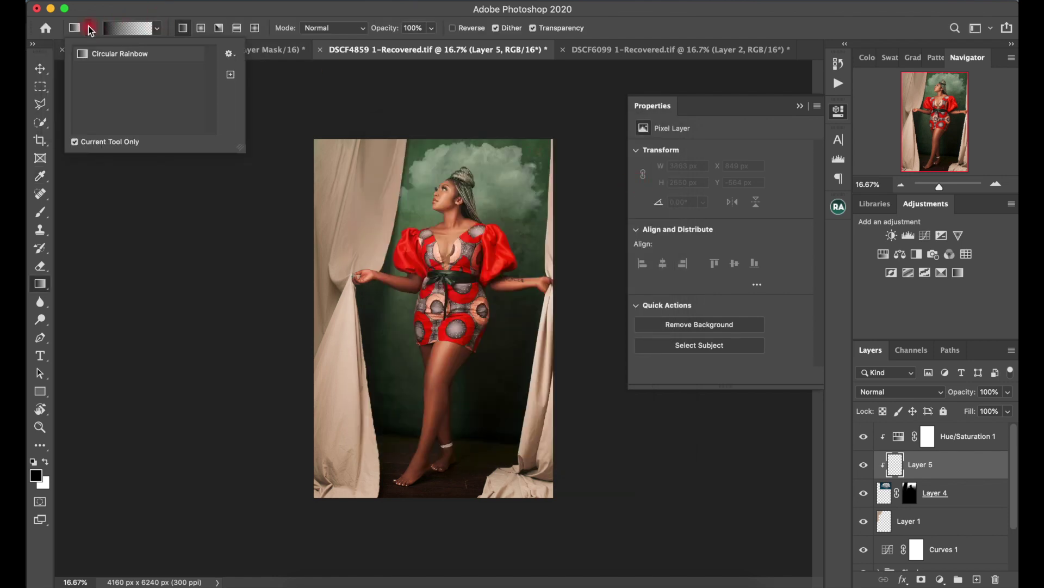
{"action": "left_click", "coordinate": [131, 17]}
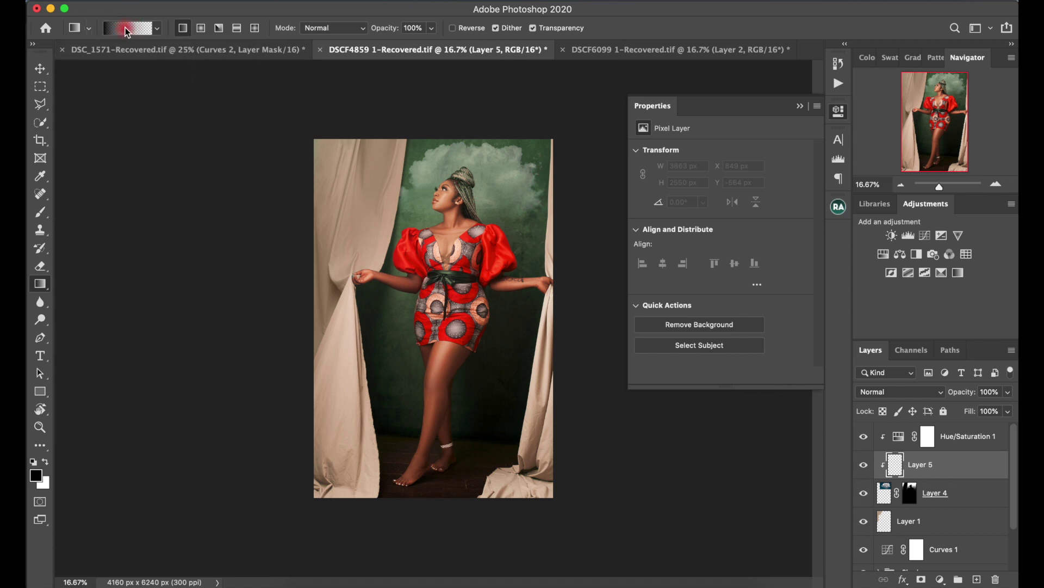
Drag four black gradients darkening the cloud's top-left and top-right corners, compare, then select Hue/Saturation 1.
{"action": "left_click_drag", "start_coordinate": [391, 118], "coordinate": [429, 176]}
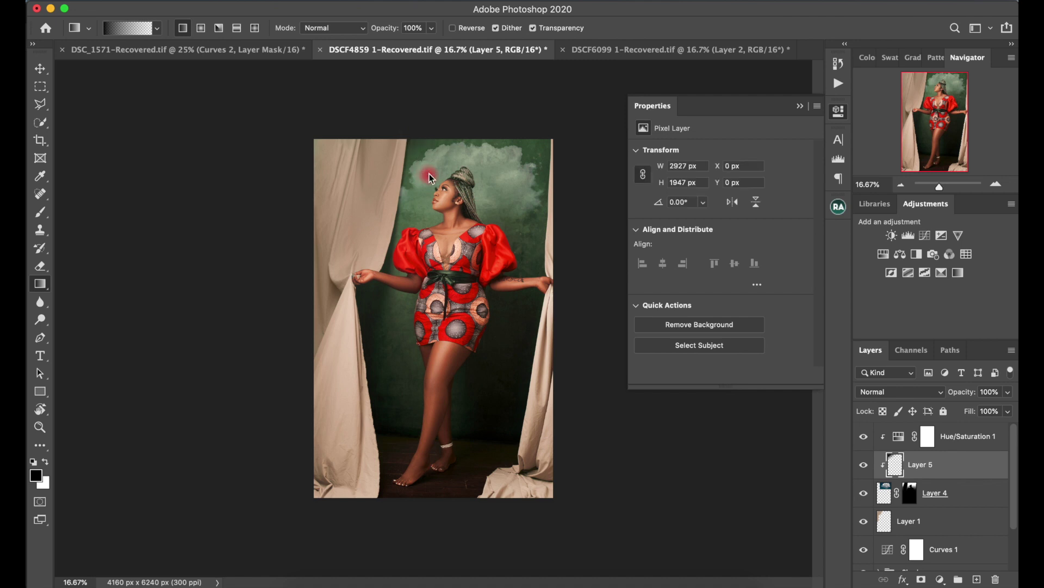
{"action": "left_click_drag", "start_coordinate": [581, 90], "coordinate": [518, 166]}
{"action": "left_click_drag", "start_coordinate": [590, 74], "coordinate": [507, 178]}
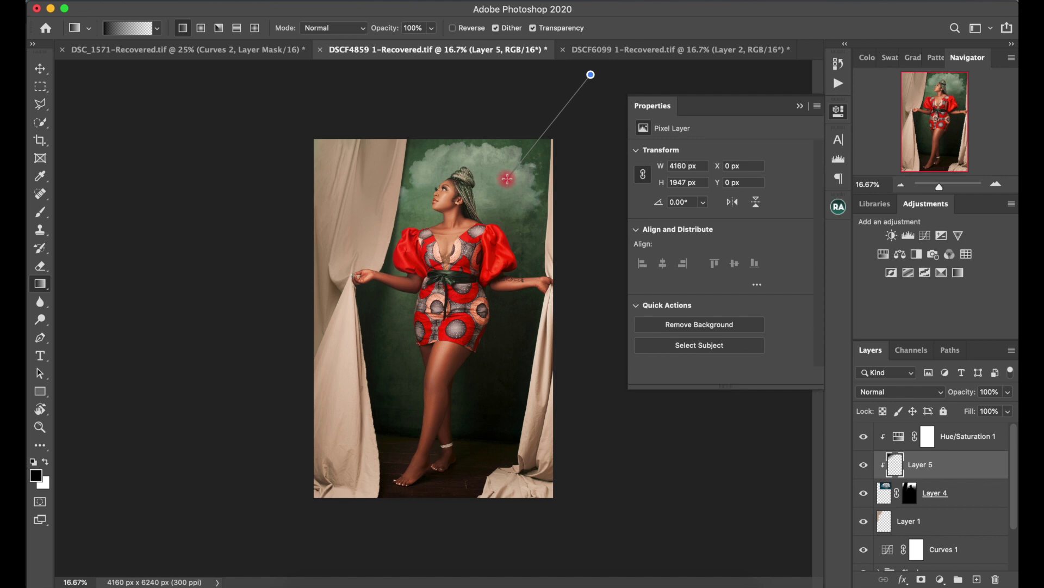
{"action": "left_click_drag", "start_coordinate": [362, 81], "coordinate": [355, 155]}
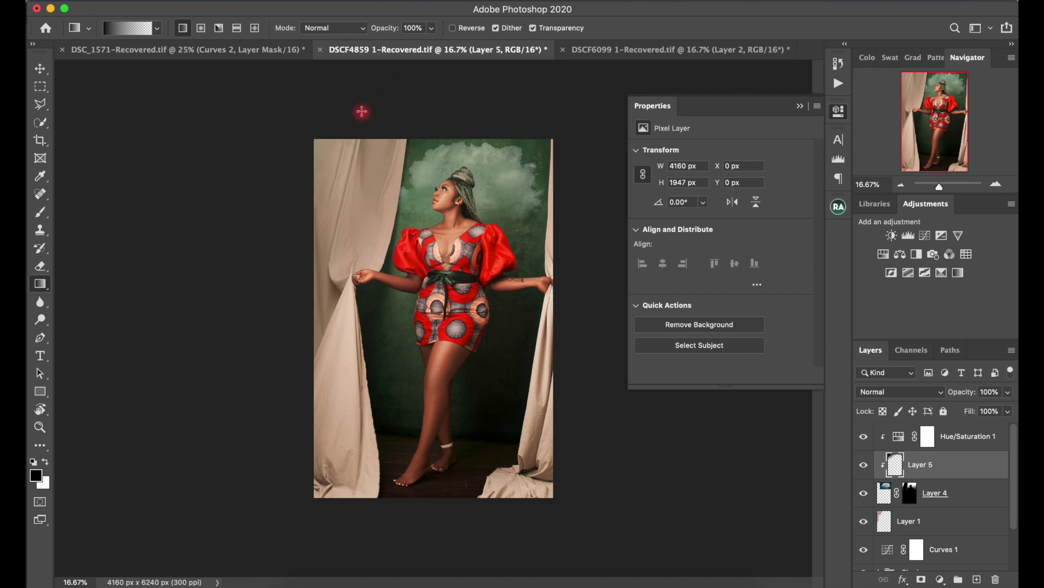
{"action": "left_click", "coordinate": [863, 466]}
{"action": "left_click", "coordinate": [864, 466]}
{"action": "left_click", "coordinate": [864, 466]}
{"action": "left_click", "coordinate": [864, 466]}
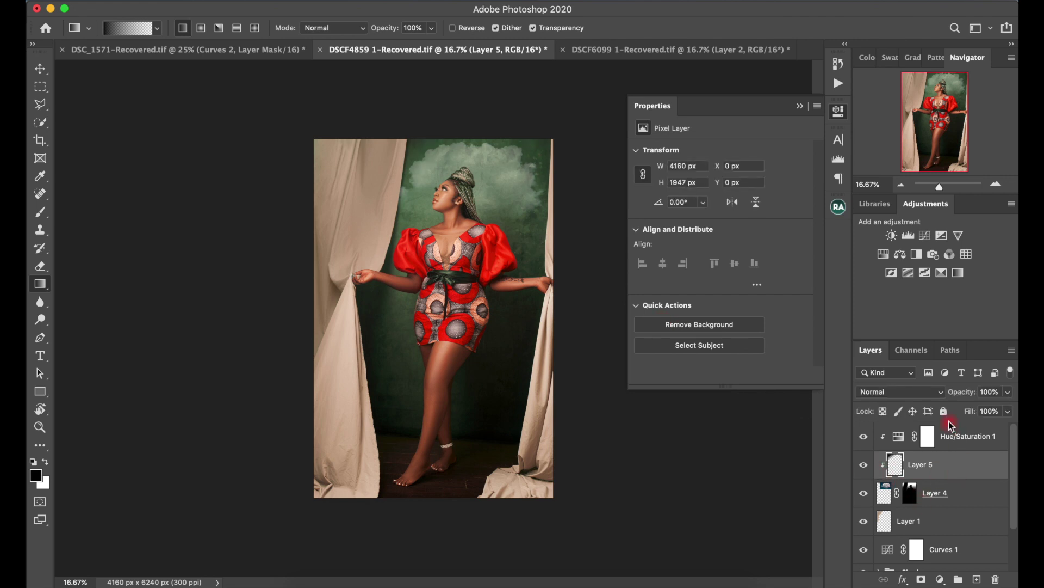
{"action": "left_click", "coordinate": [947, 437]}
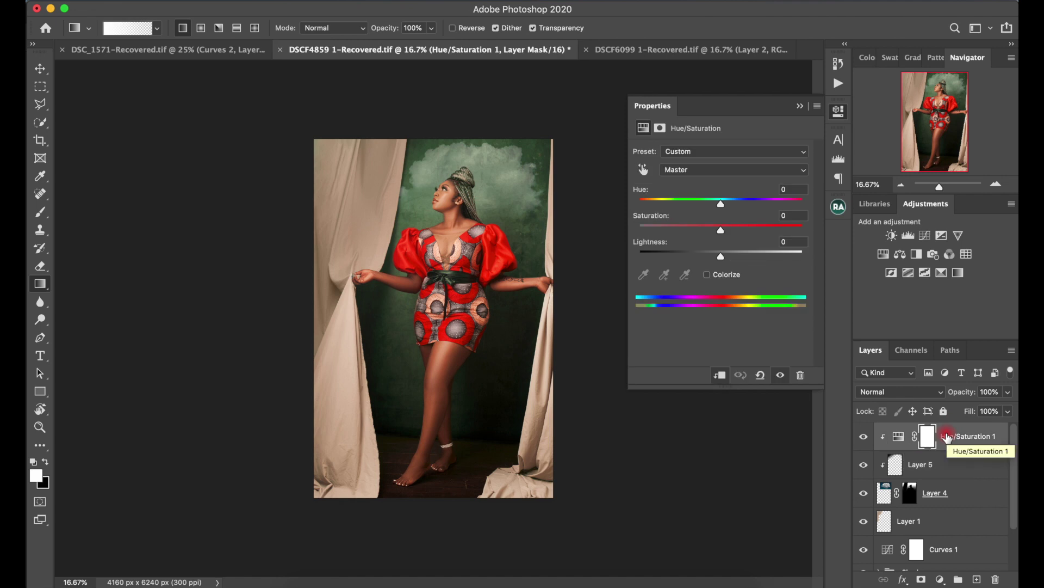